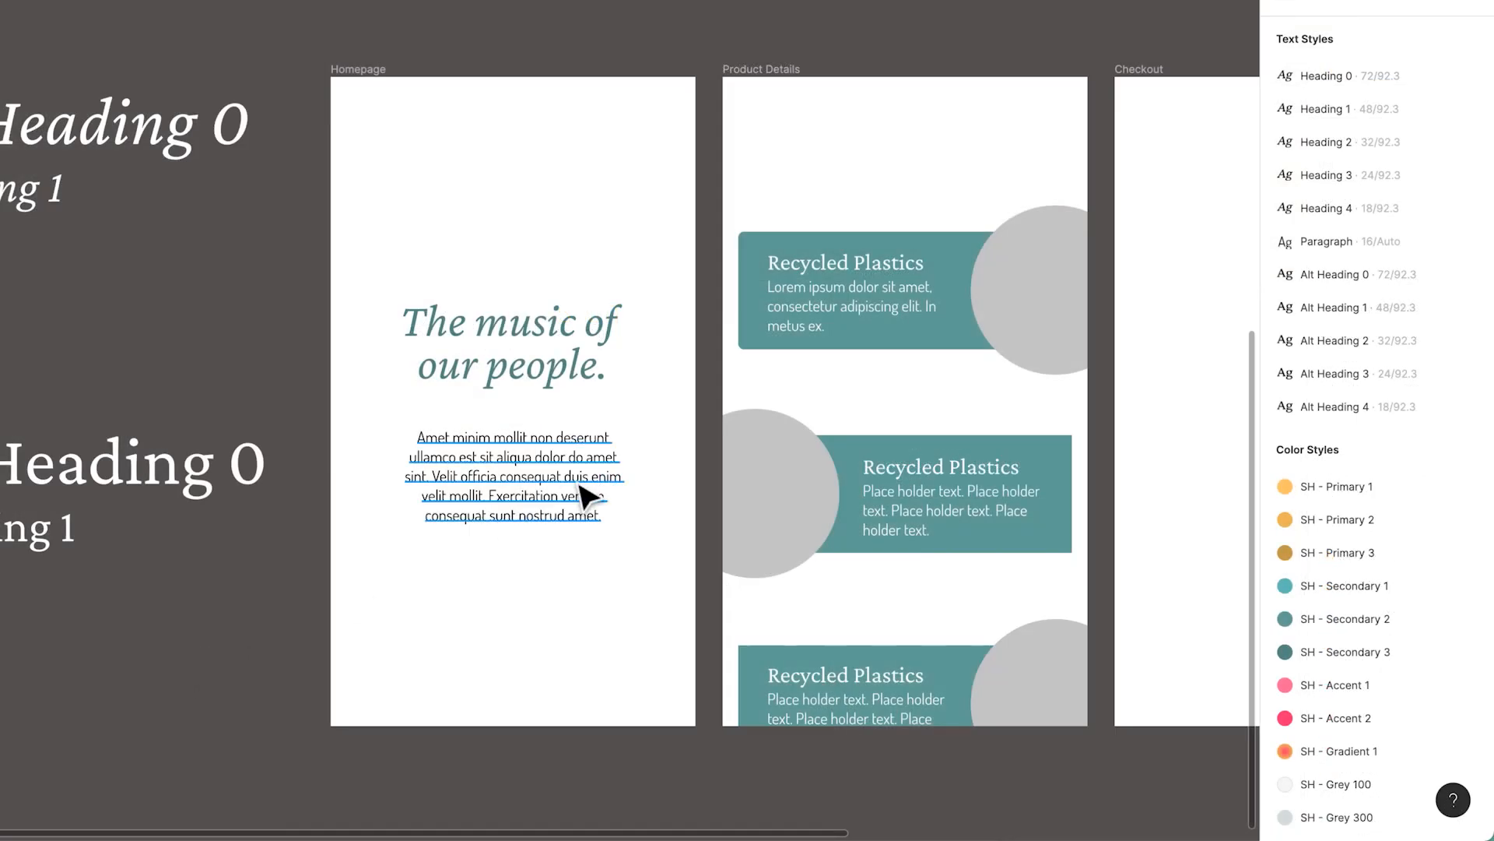
Detach the Paragraph text style from the Homepage body text and look through its advanced type details.
click(572, 491)
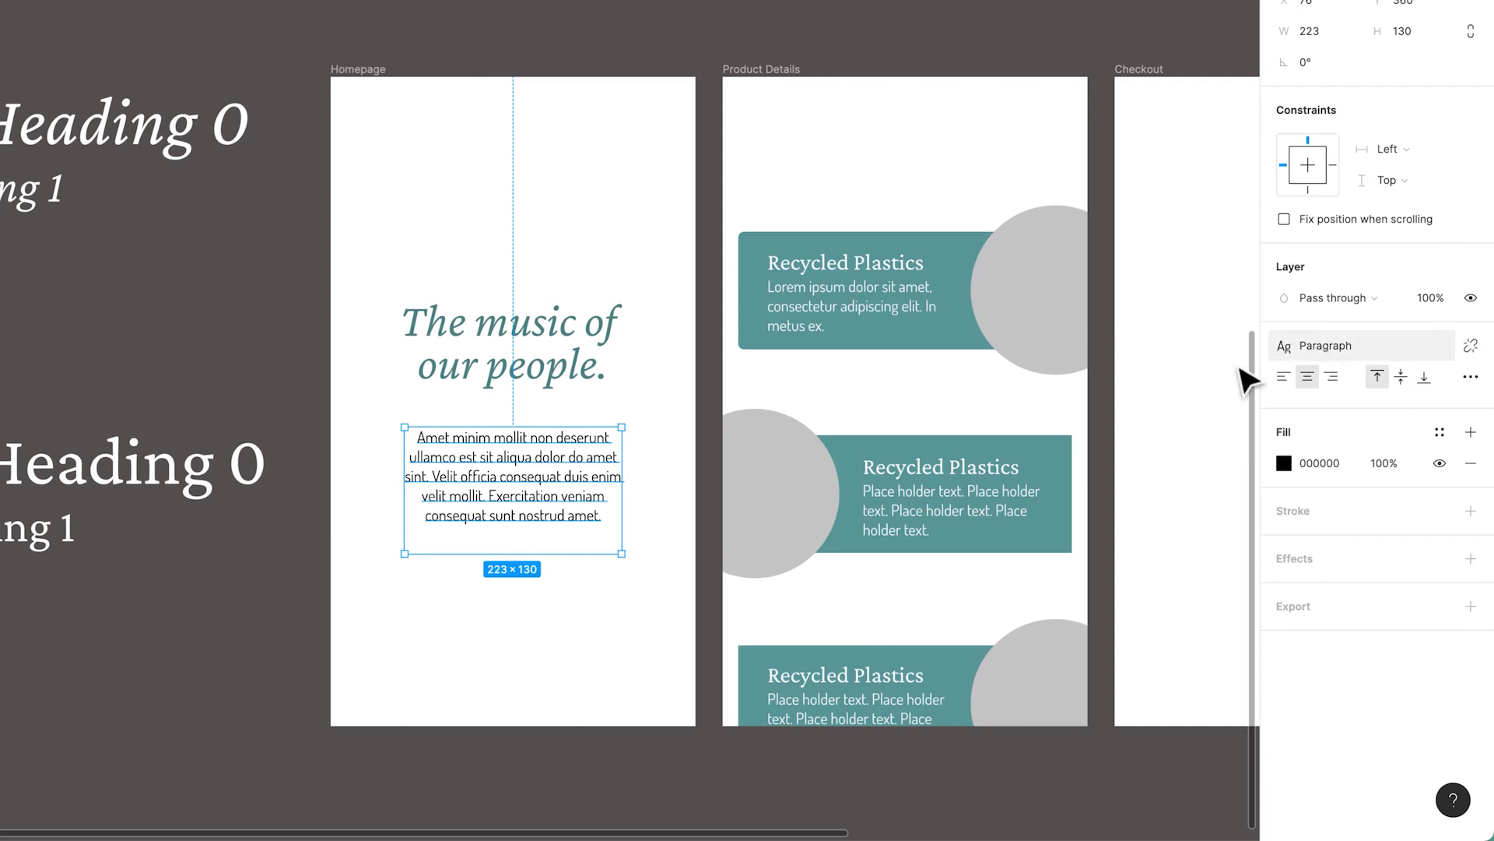
click(1469, 348)
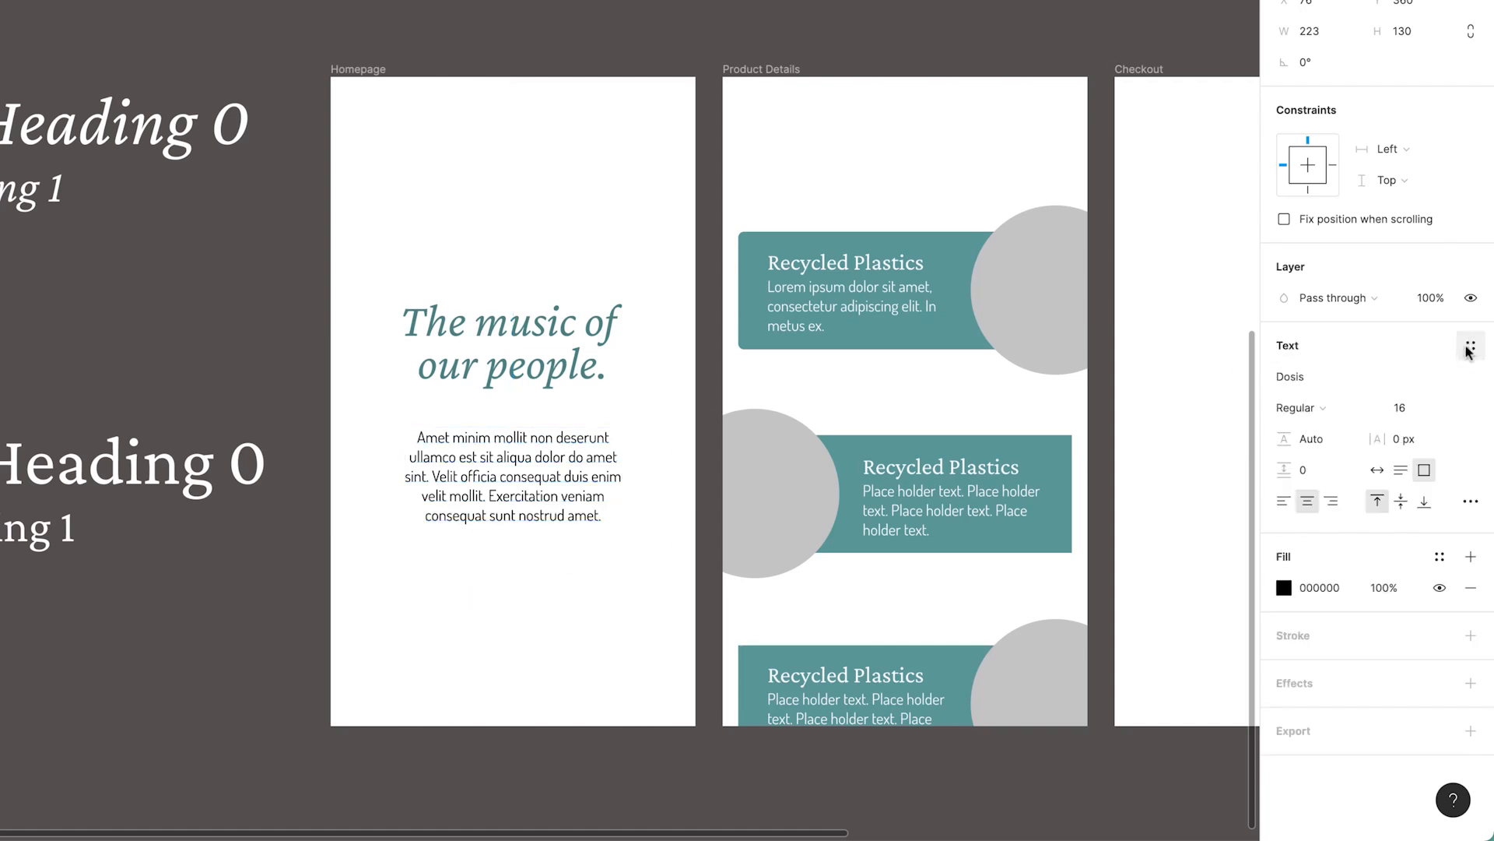
click(1470, 503)
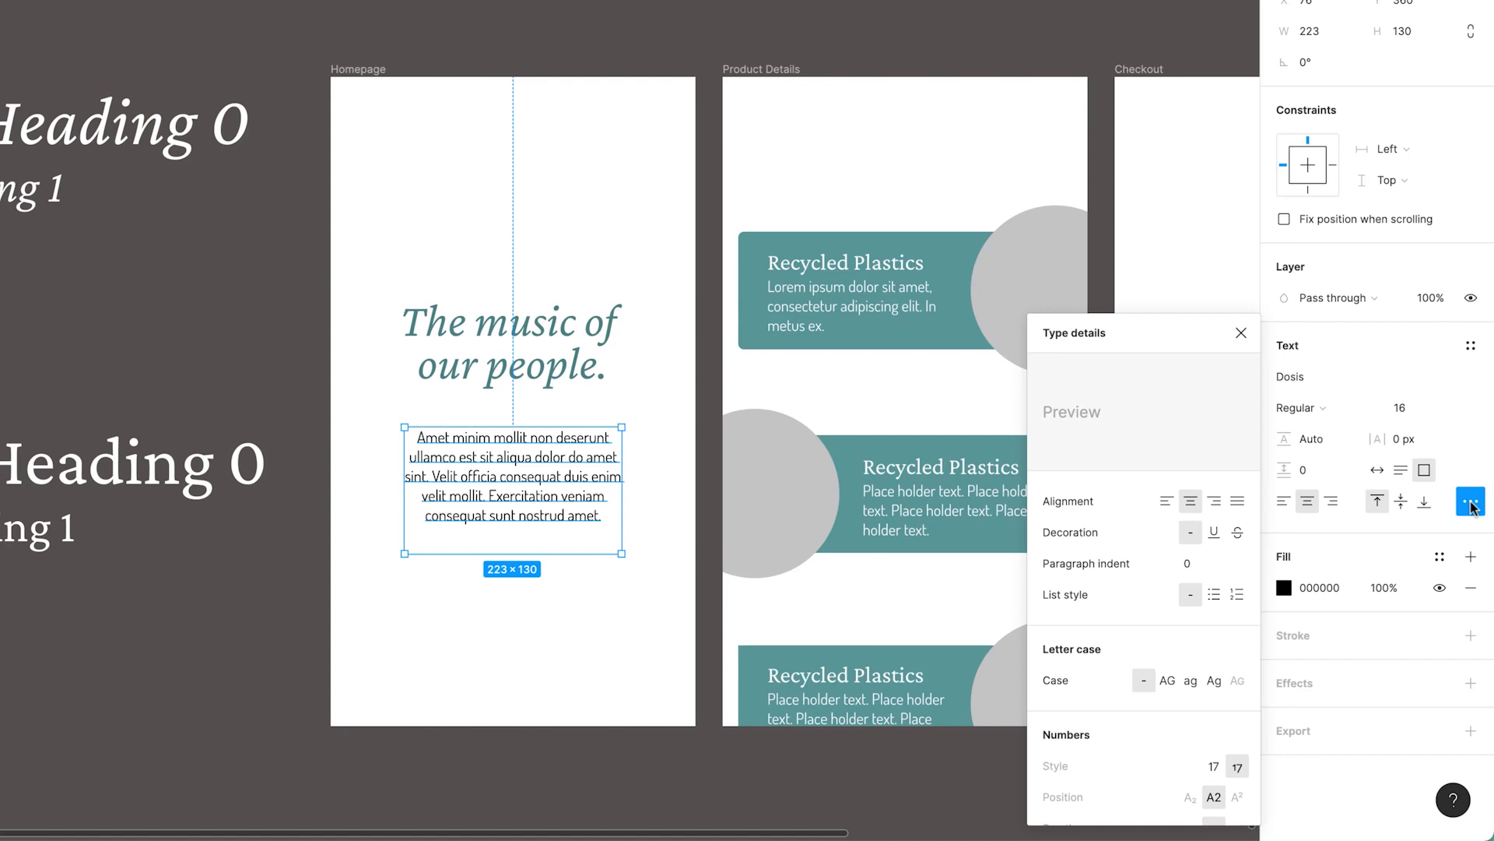
scroll(1101, 615, down, 5)
scroll(1101, 615, up, 5)
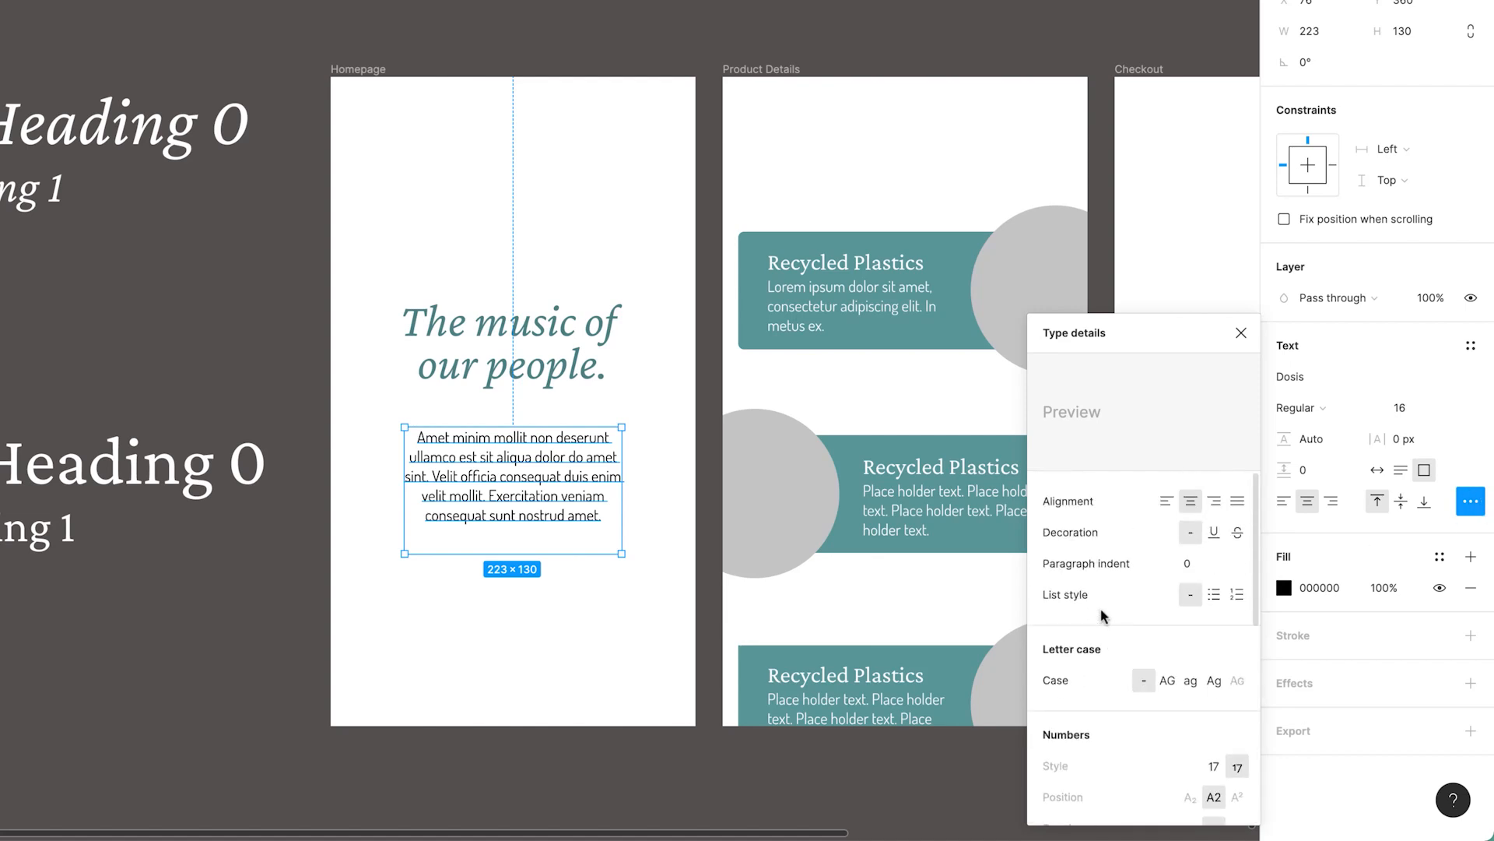
click(1242, 334)
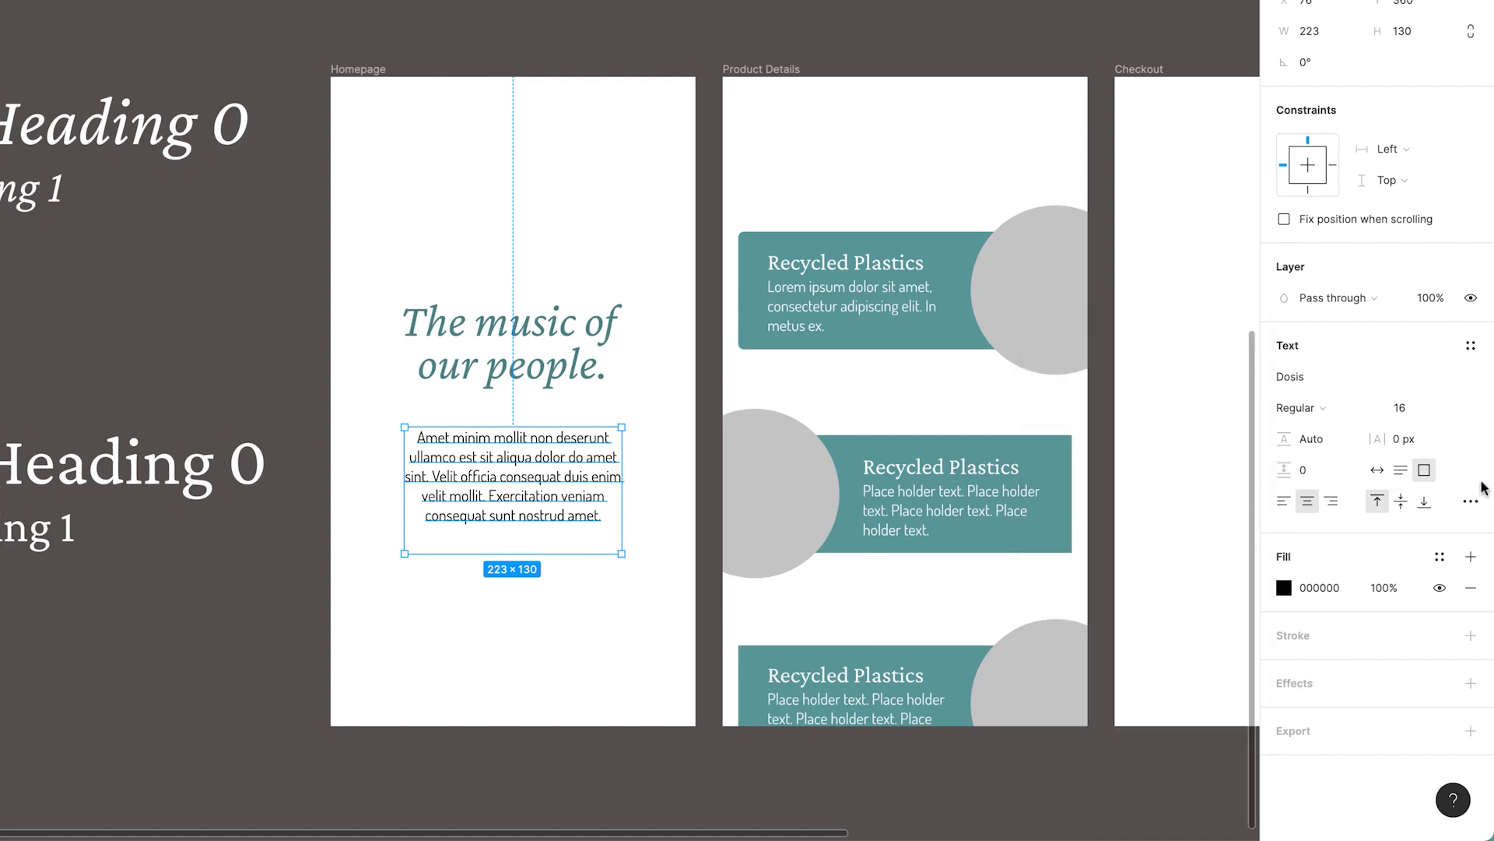
Try a line height of 130.4% on the Homepage body text.
double_click(446, 478)
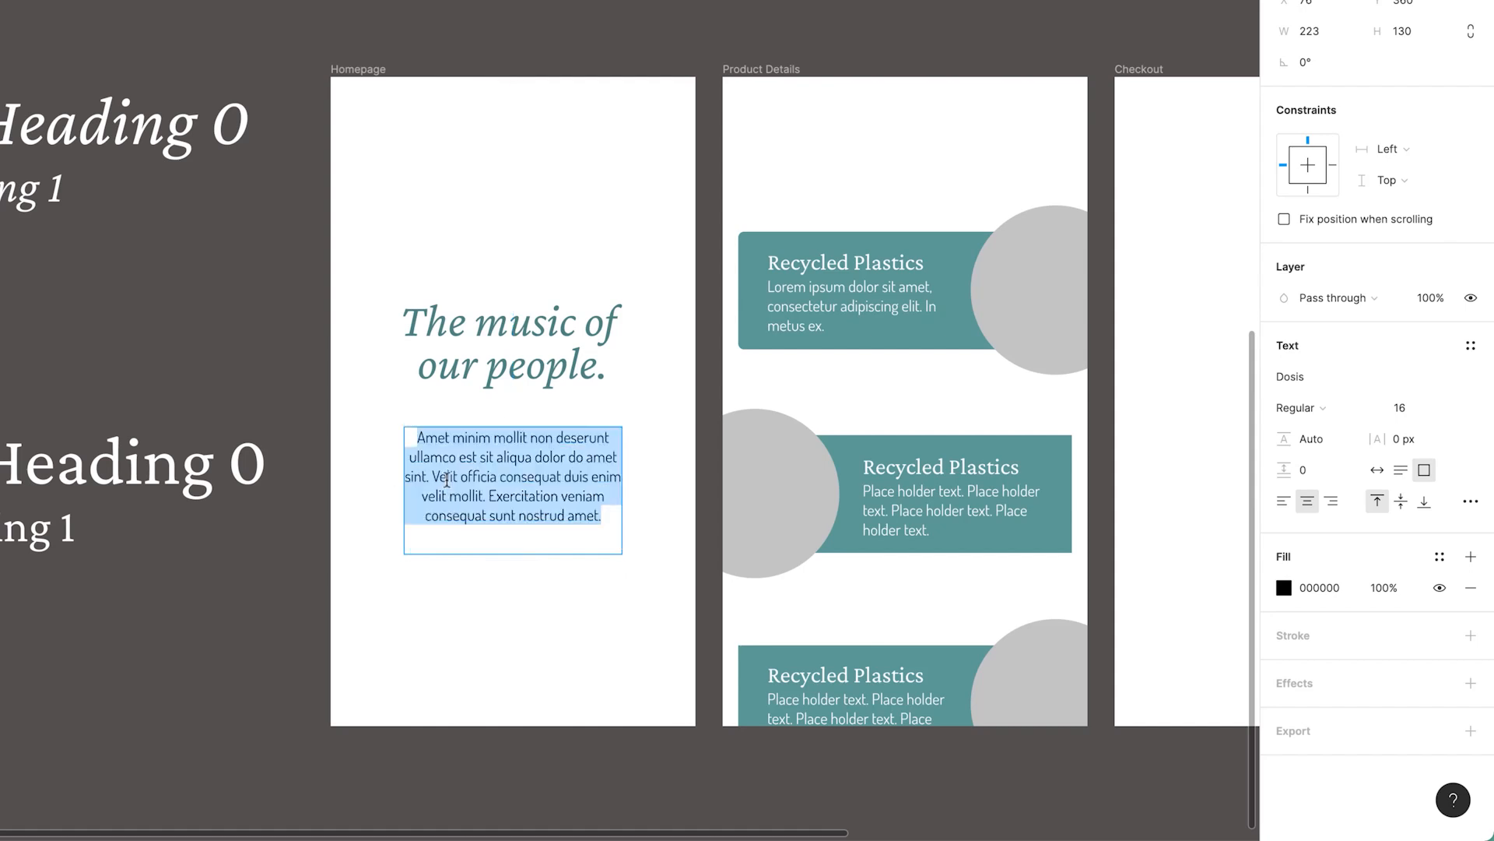
click(1286, 441)
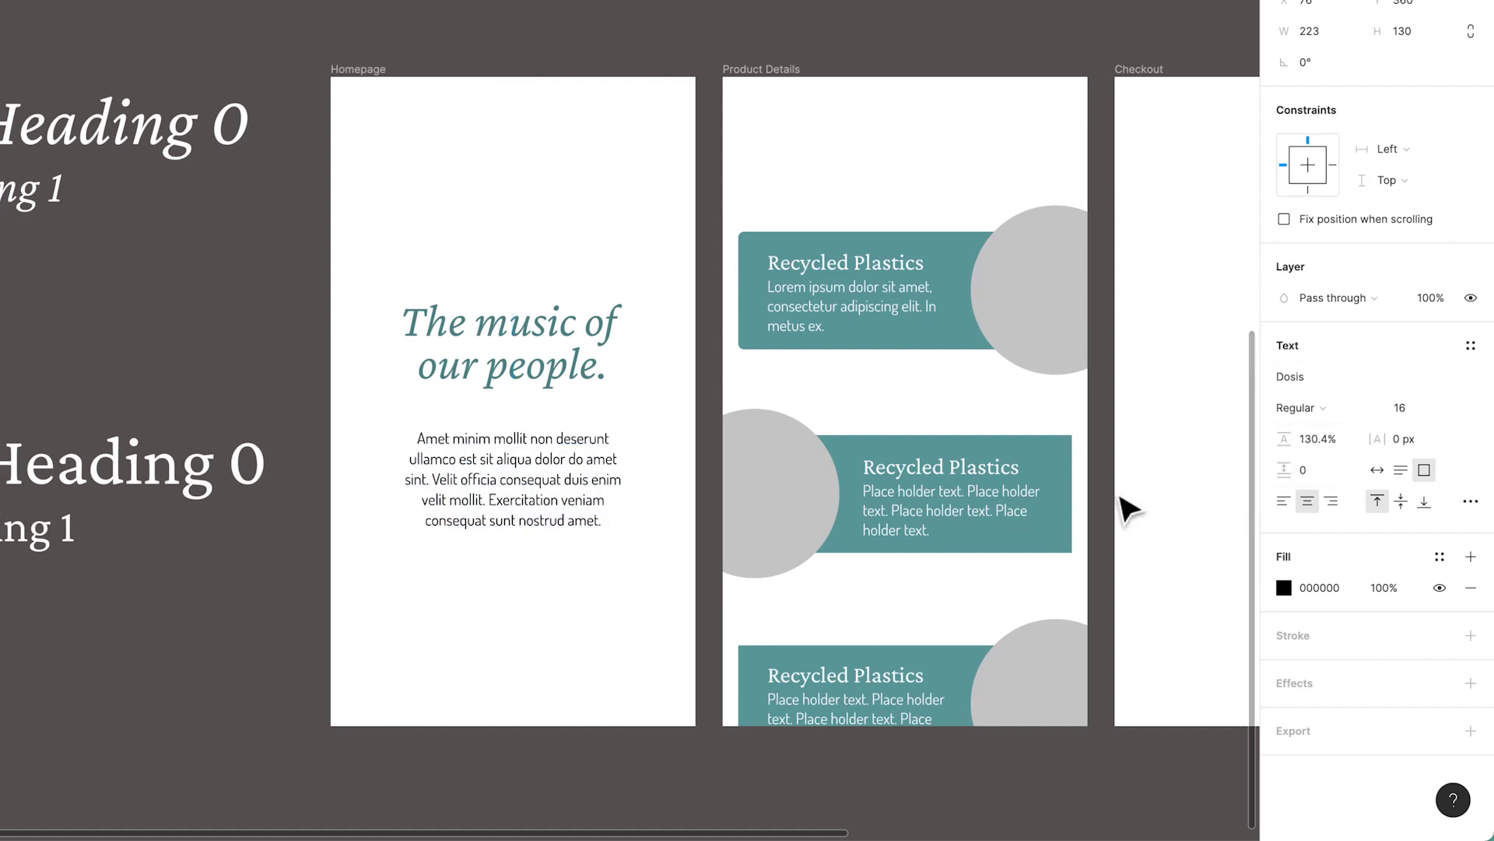
Split the Homepage body text into two paragraphs before "Velit" and widen its text box symmetrically to about 255.
double_click(509, 475)
click(453, 479)
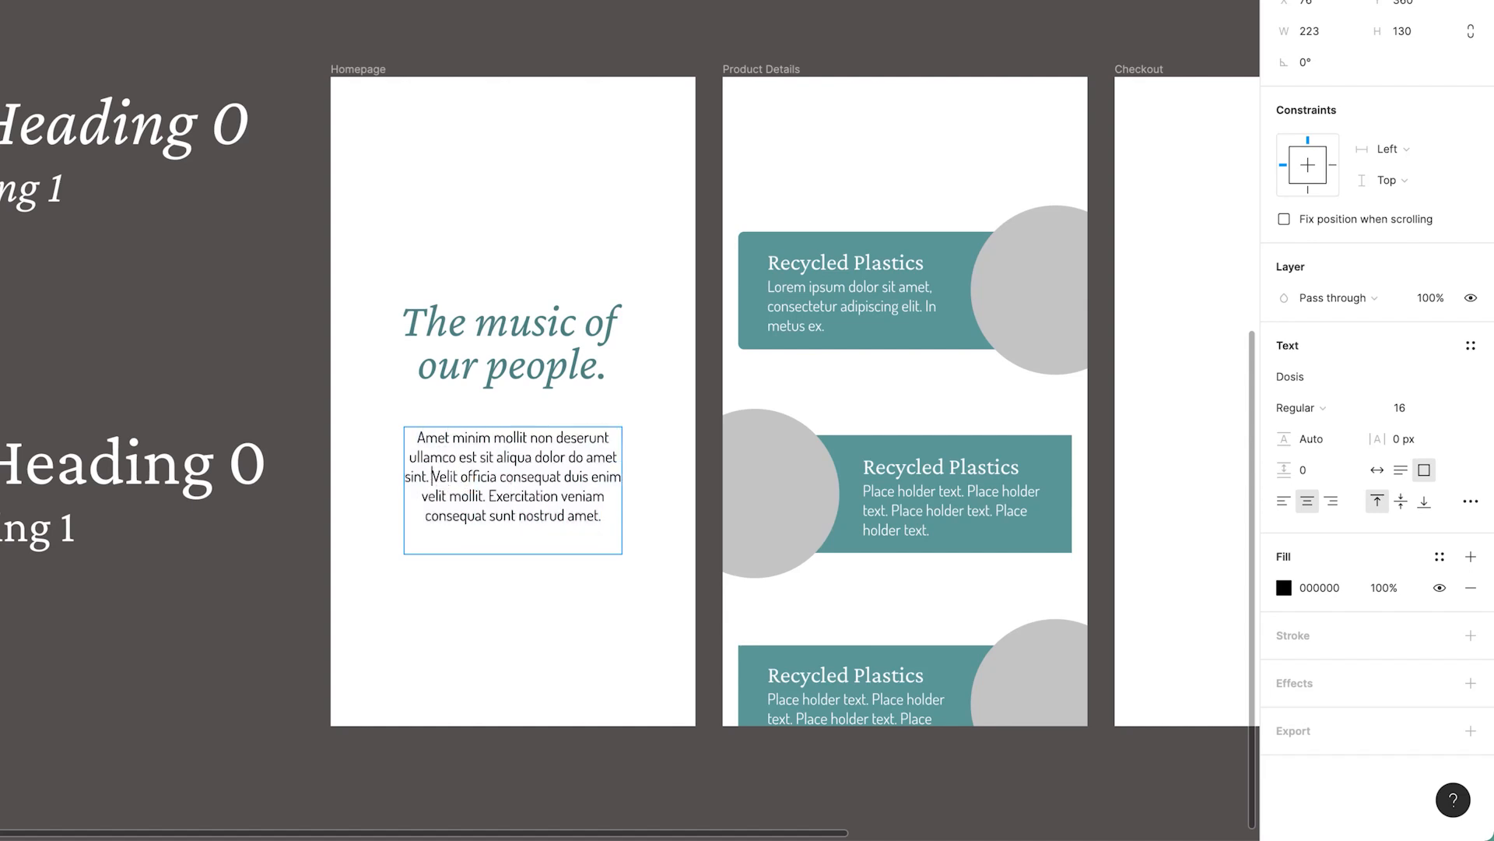
key(Return)
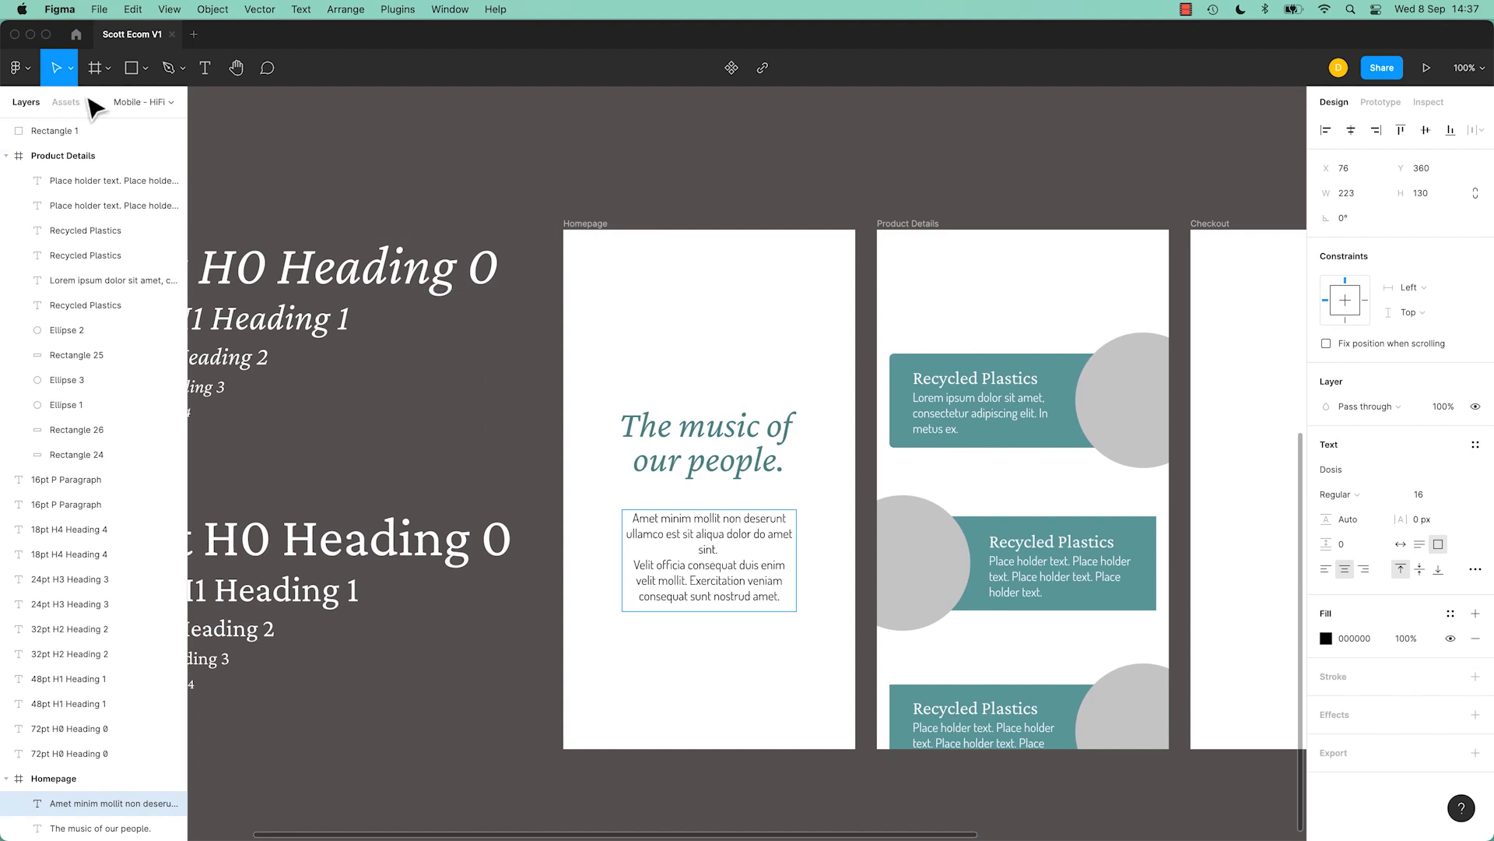
key(Escape)
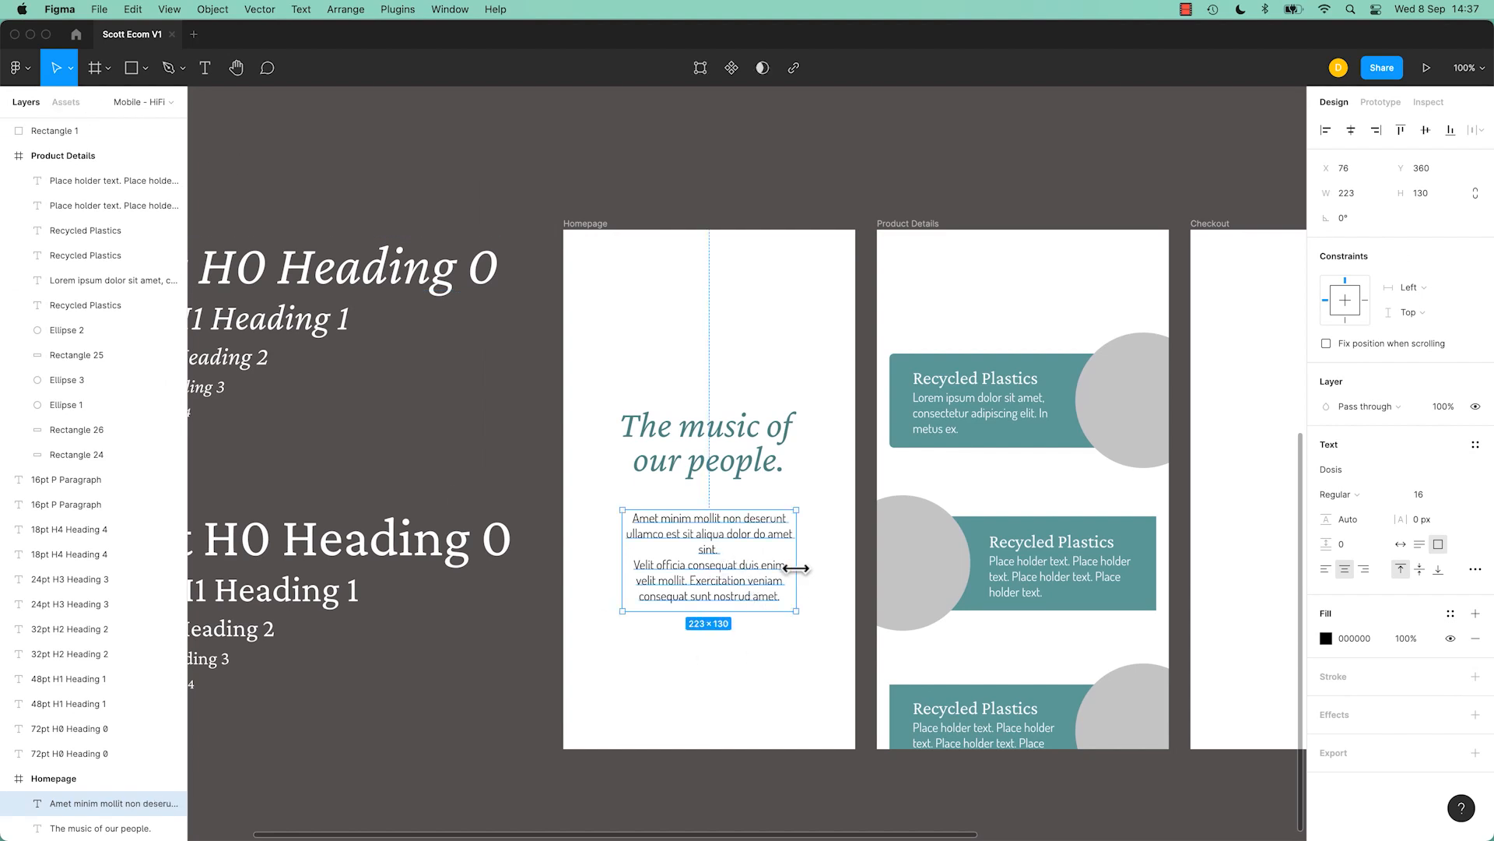
drag(797, 568, 809, 569)
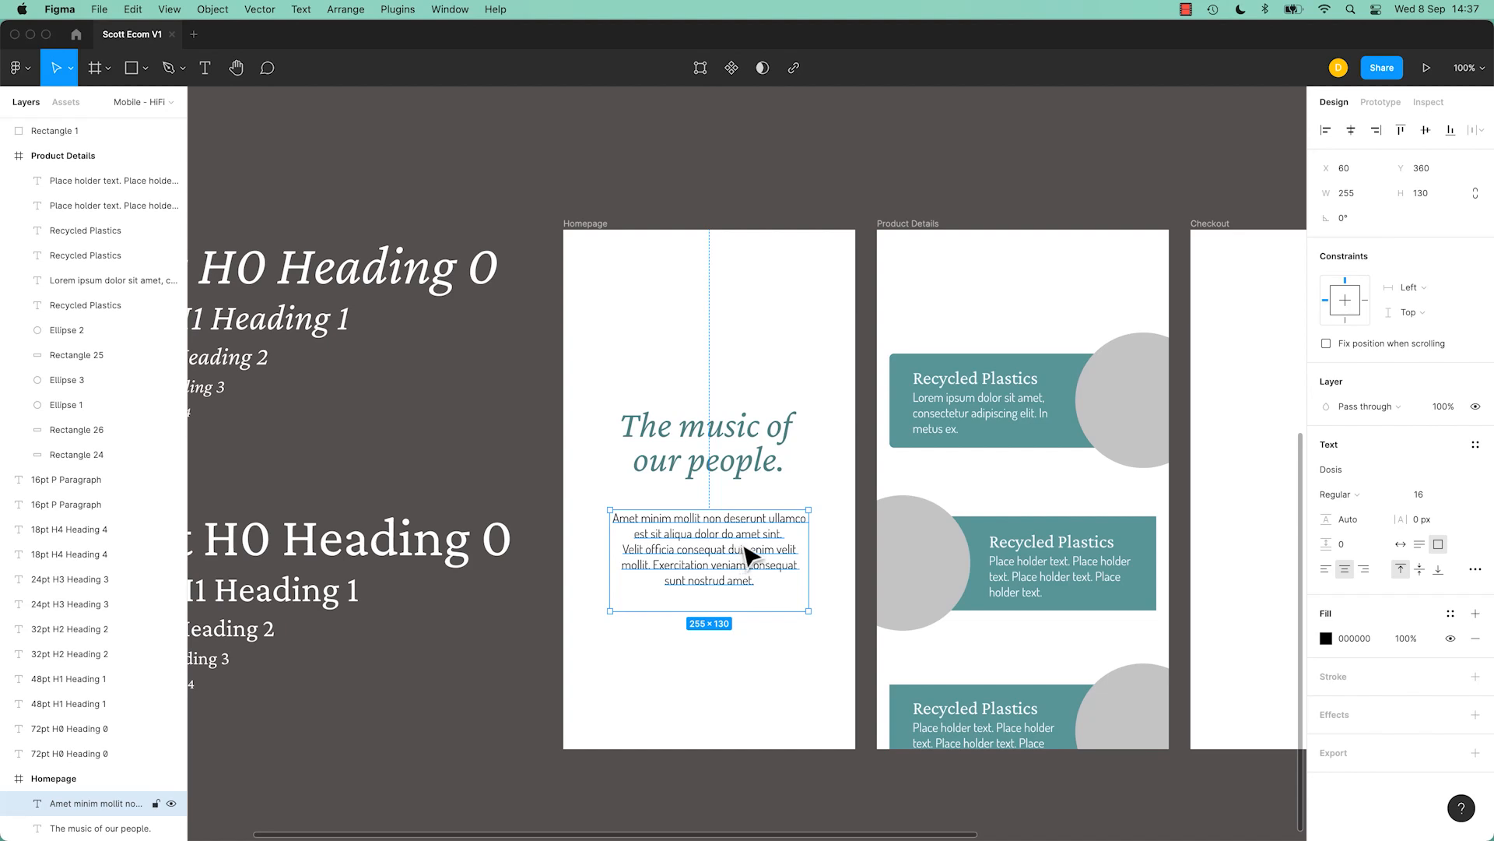
Try separating the two body paragraphs with a blank line and remove that line again.
double_click(787, 561)
click(800, 535)
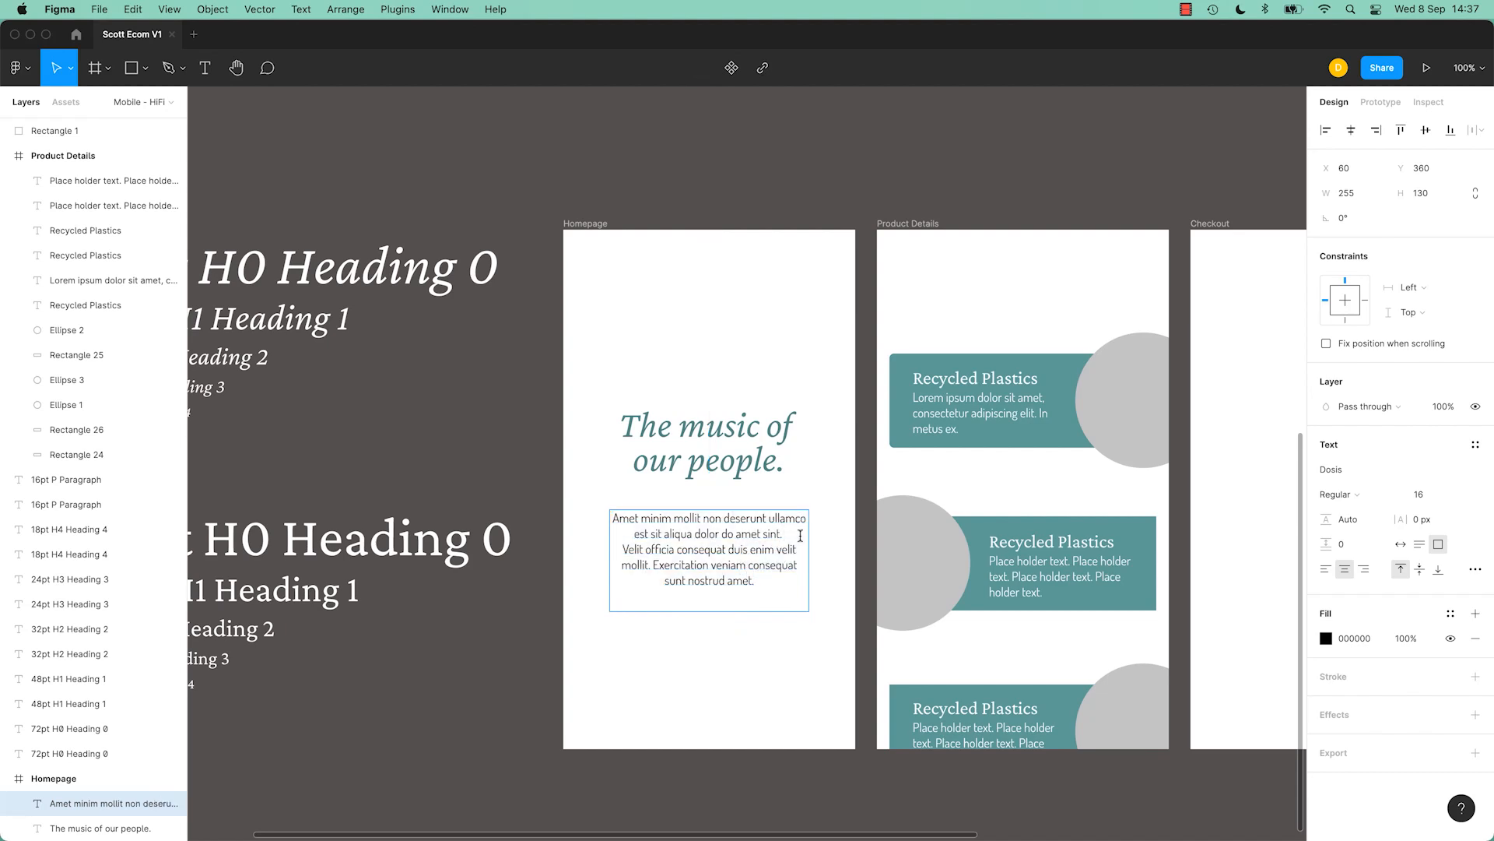
key(Return)
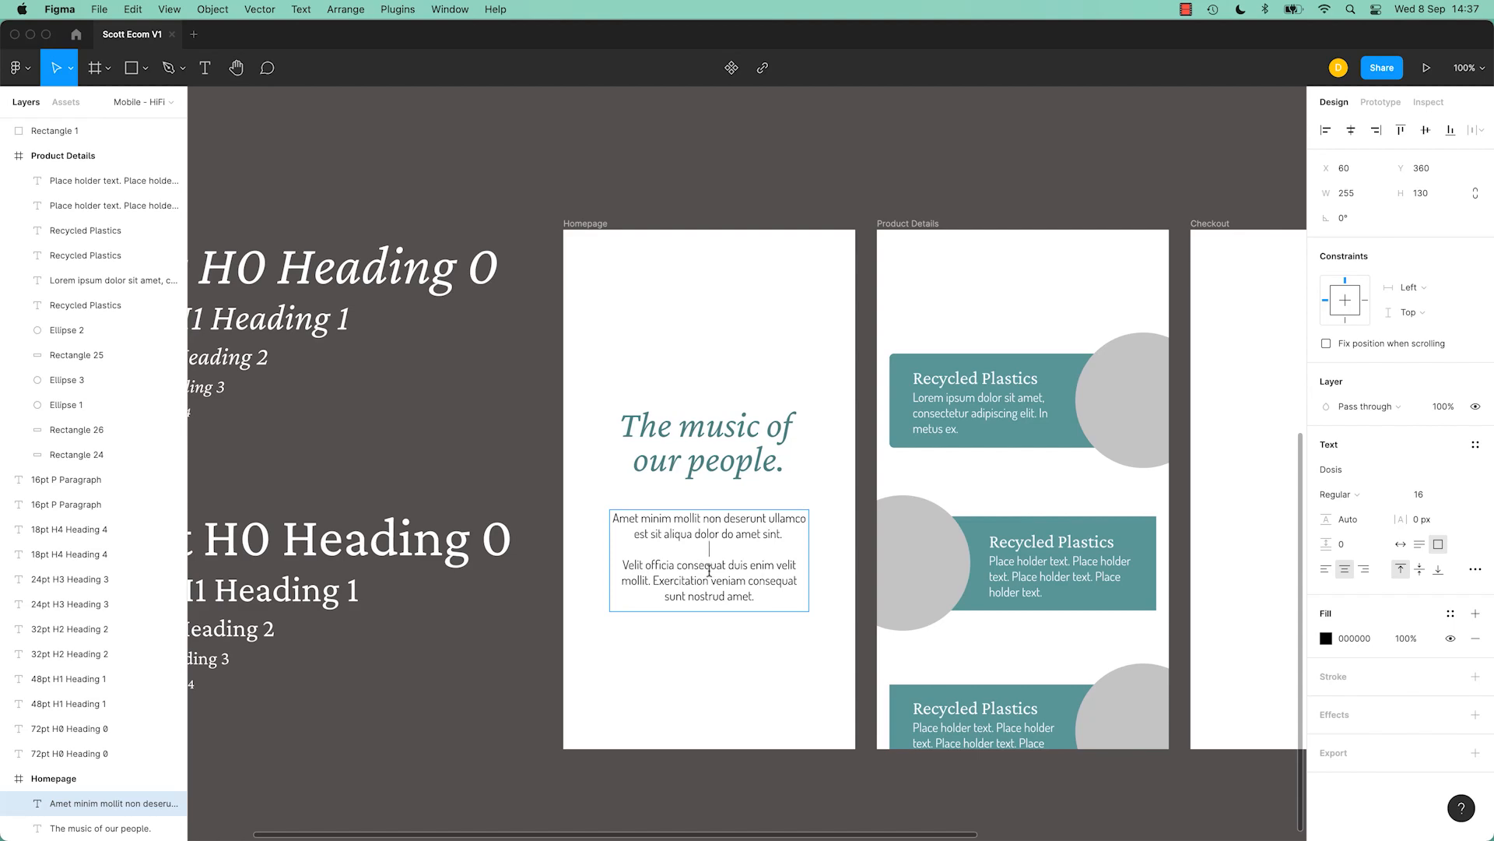
key(BackSpace)
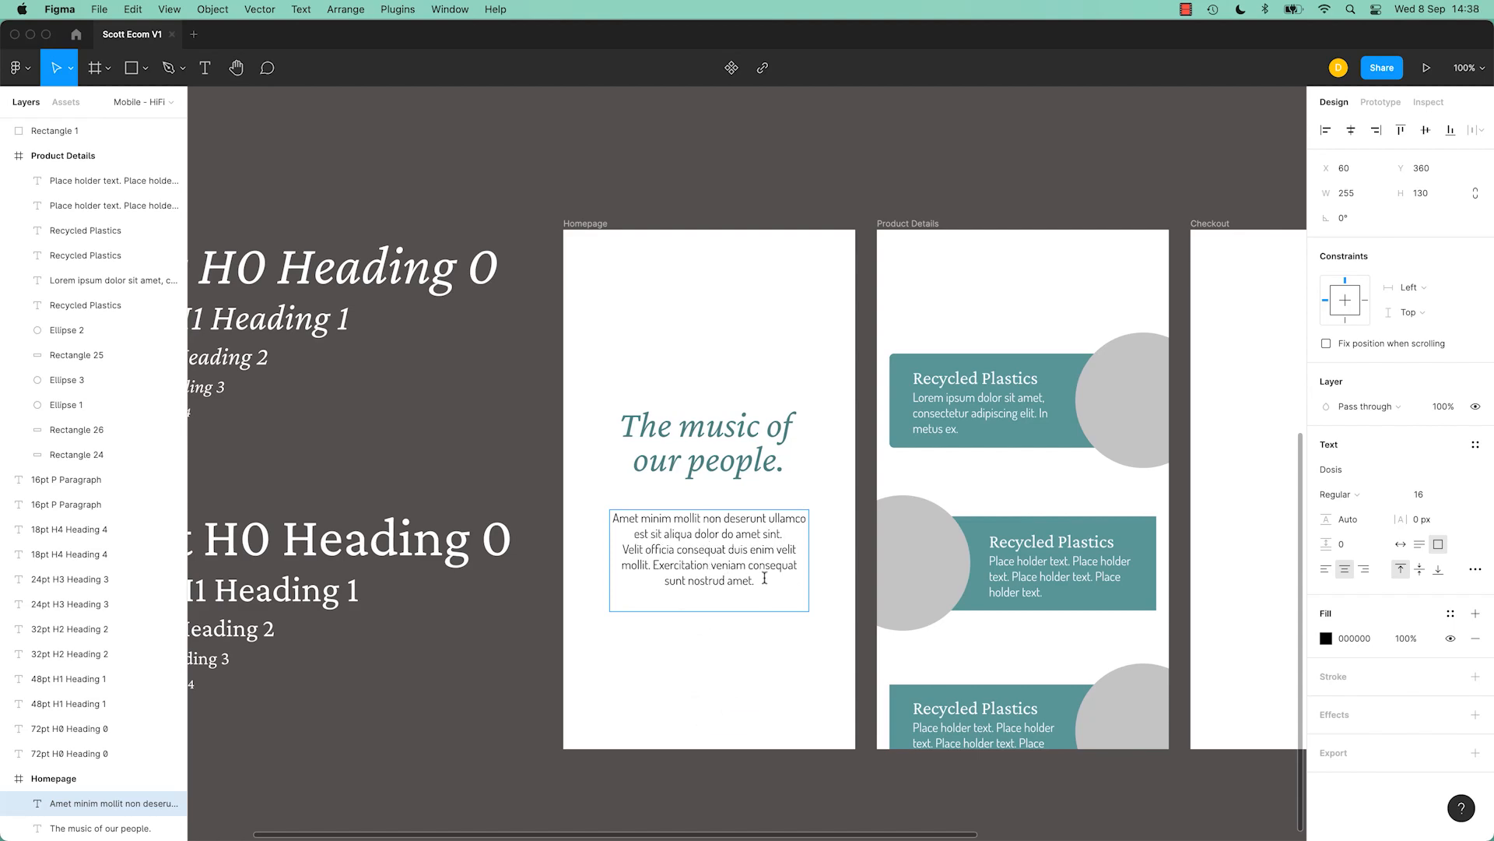
Set the paragraph spacing of the whole Homepage body text to 8 and deselect it.
key(super+a)
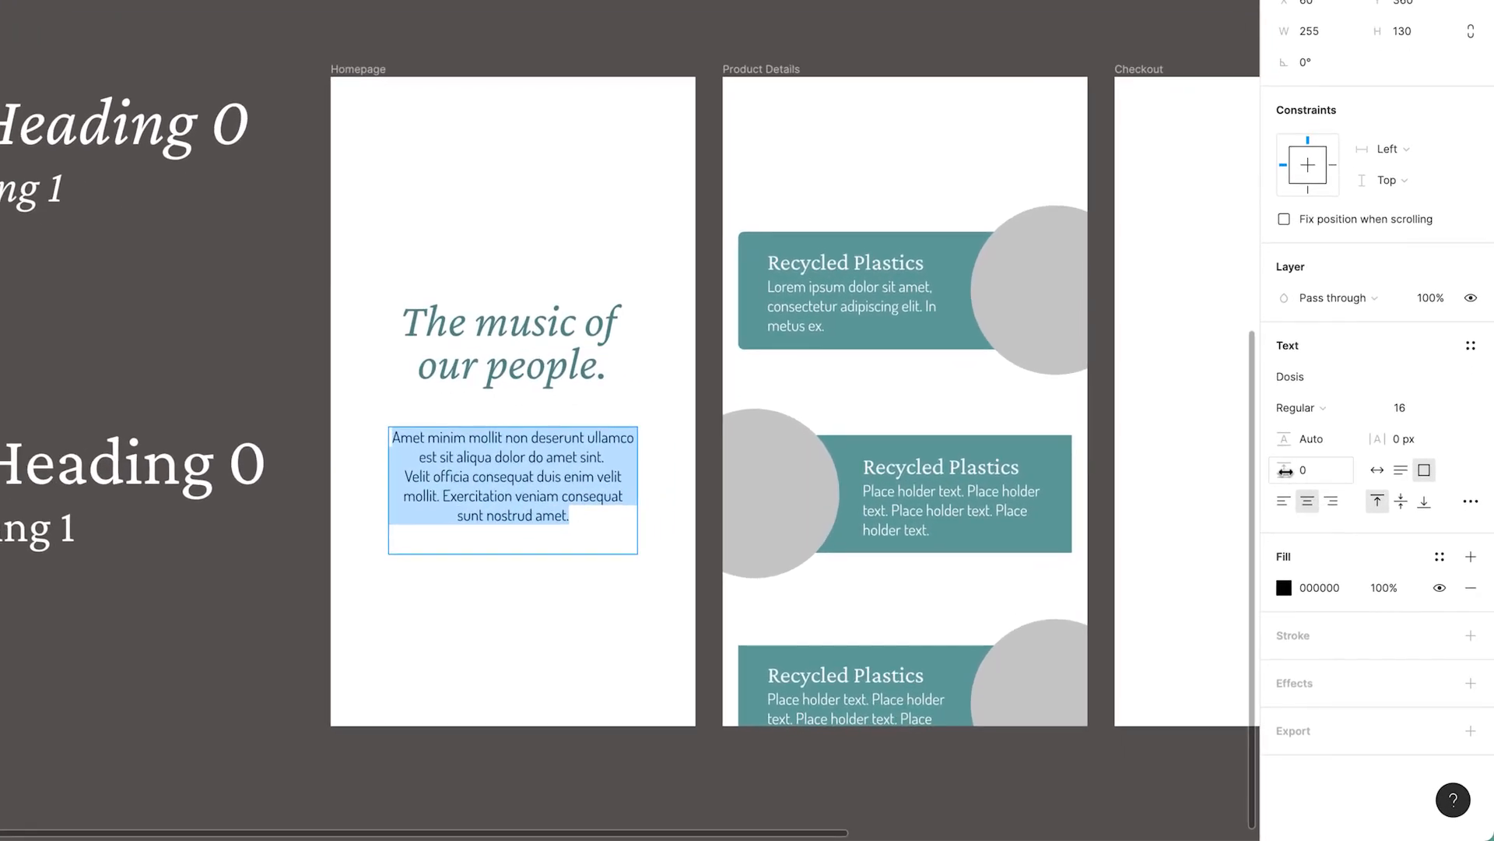
drag(1284, 471, 1319, 471)
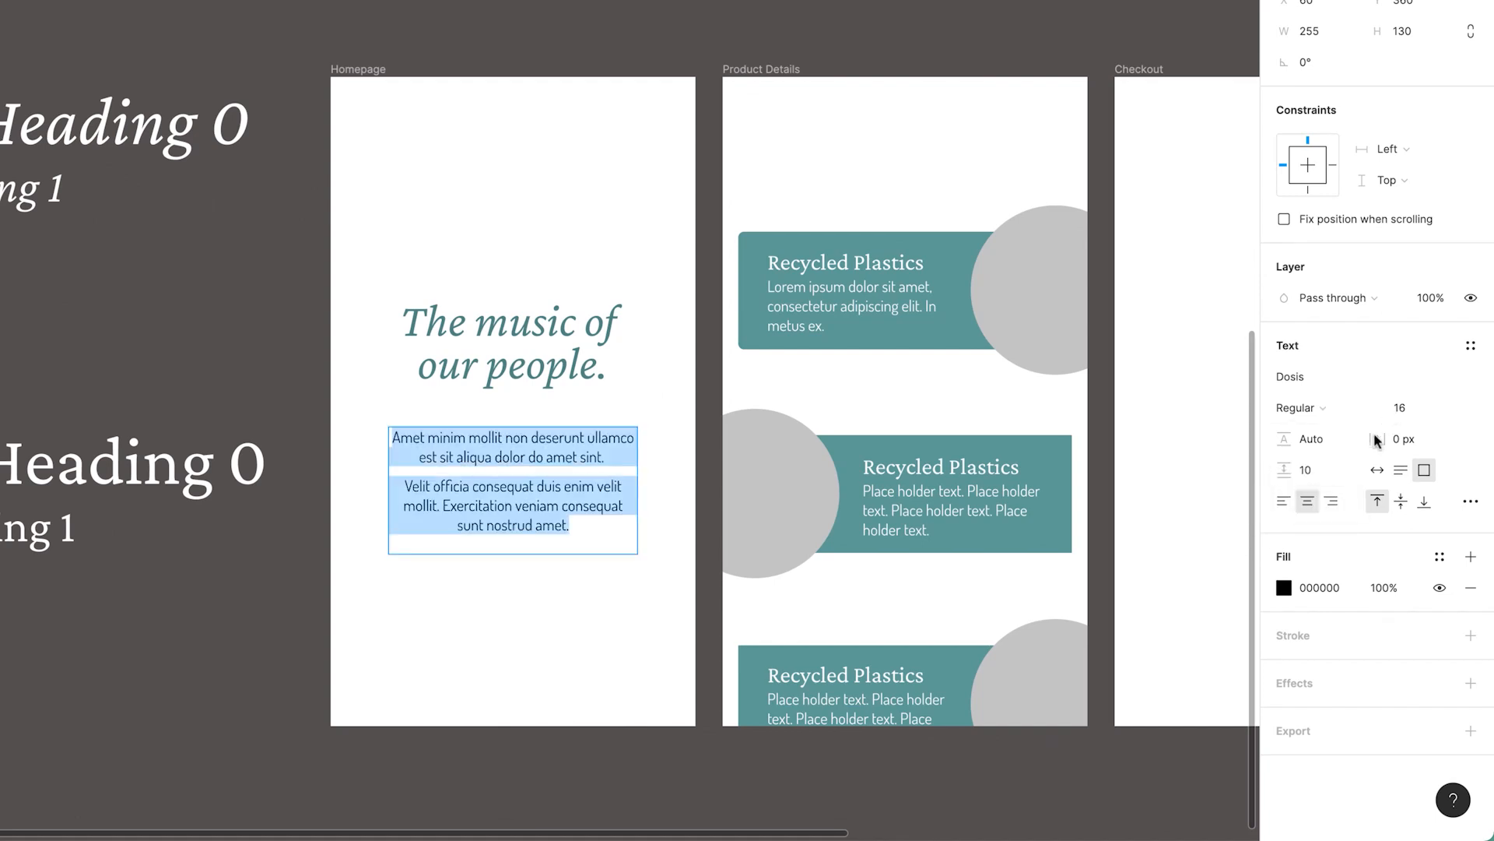
text(8)
key(Return)
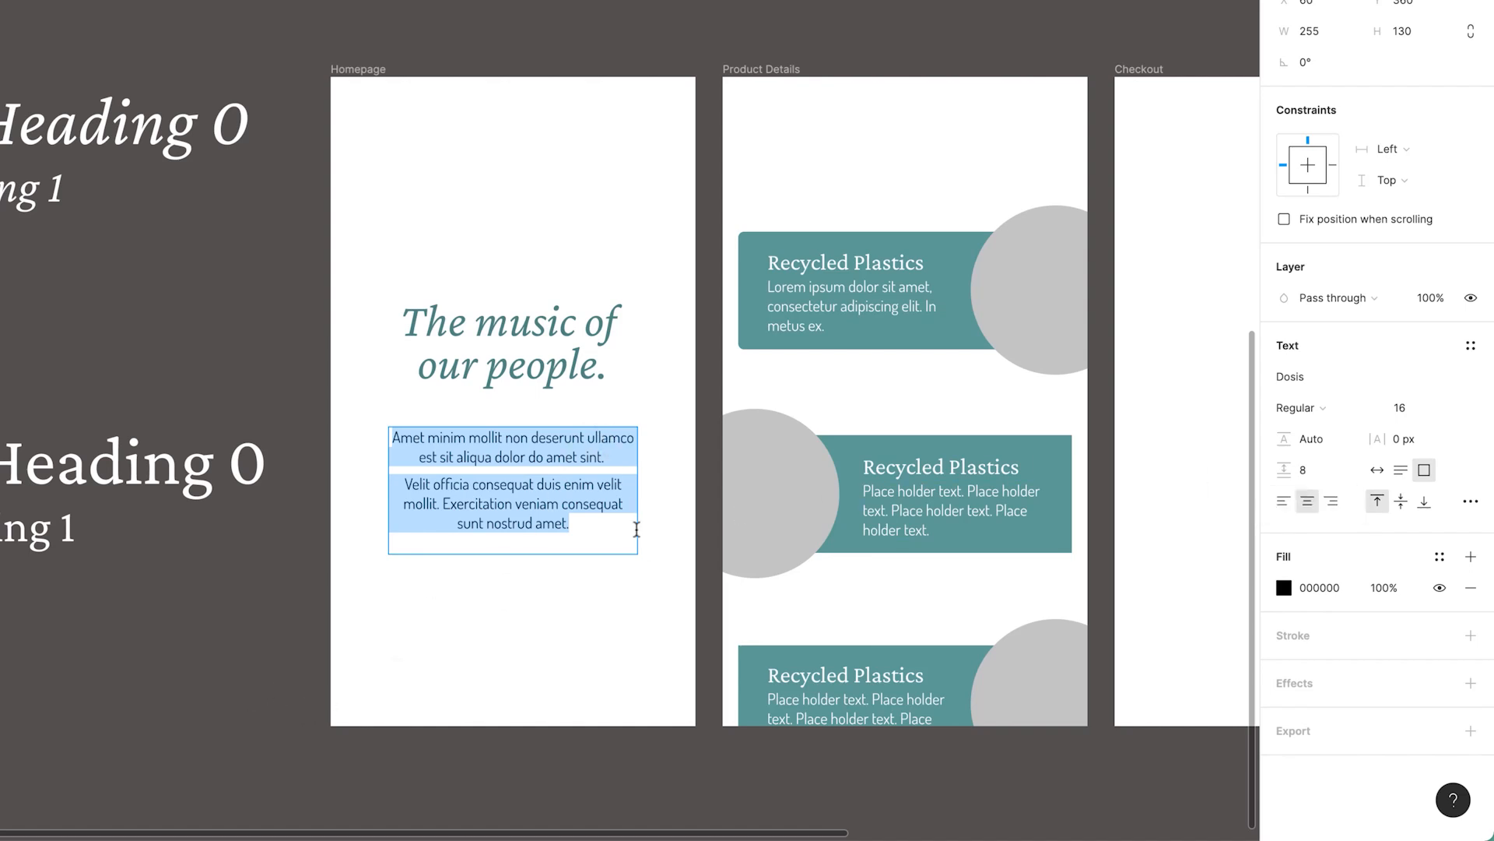
key(Escape)
click(263, 620)
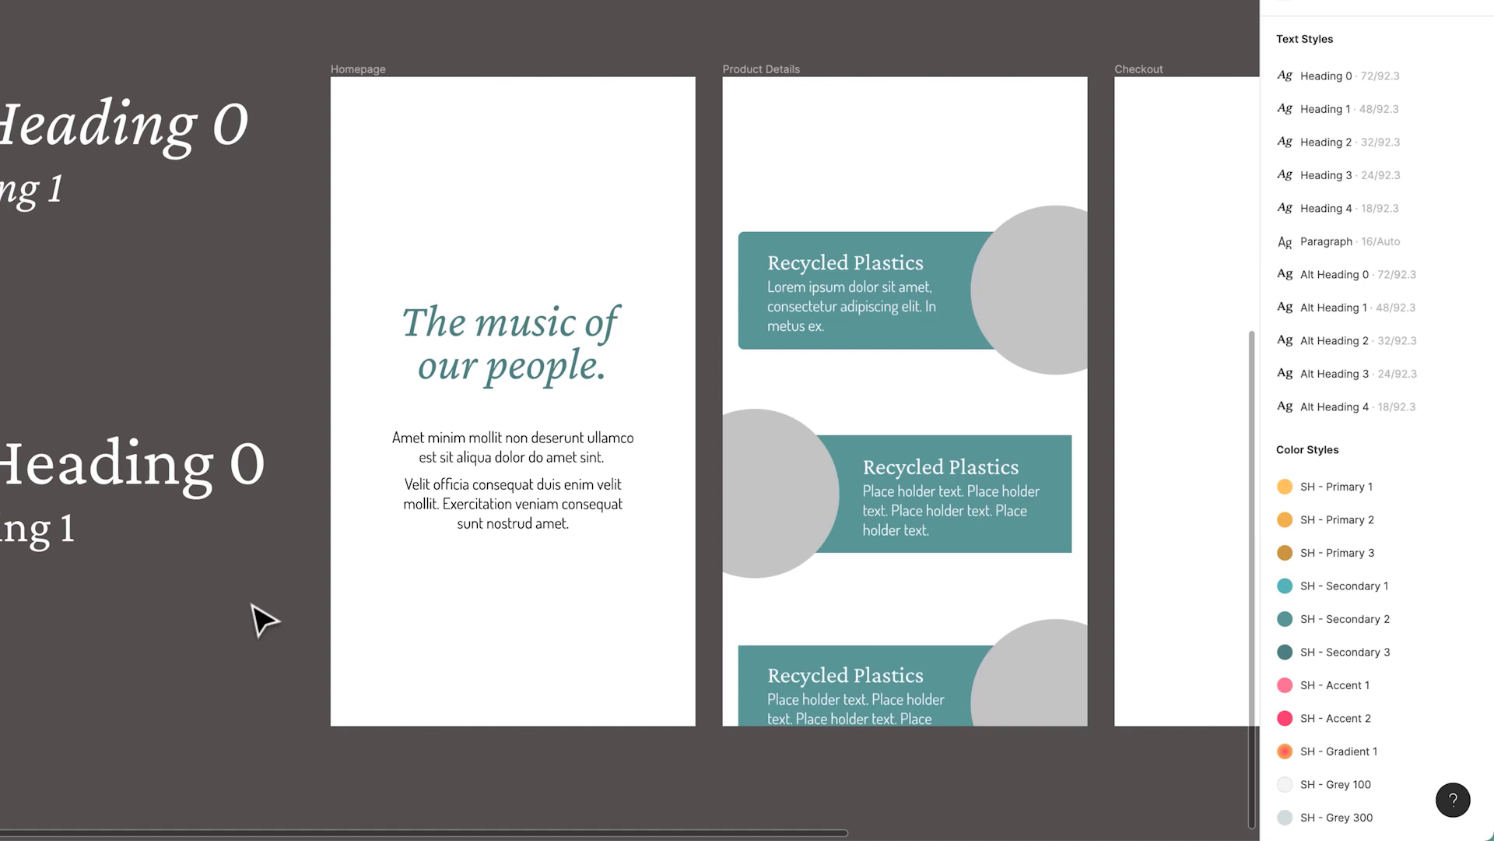
click(577, 514)
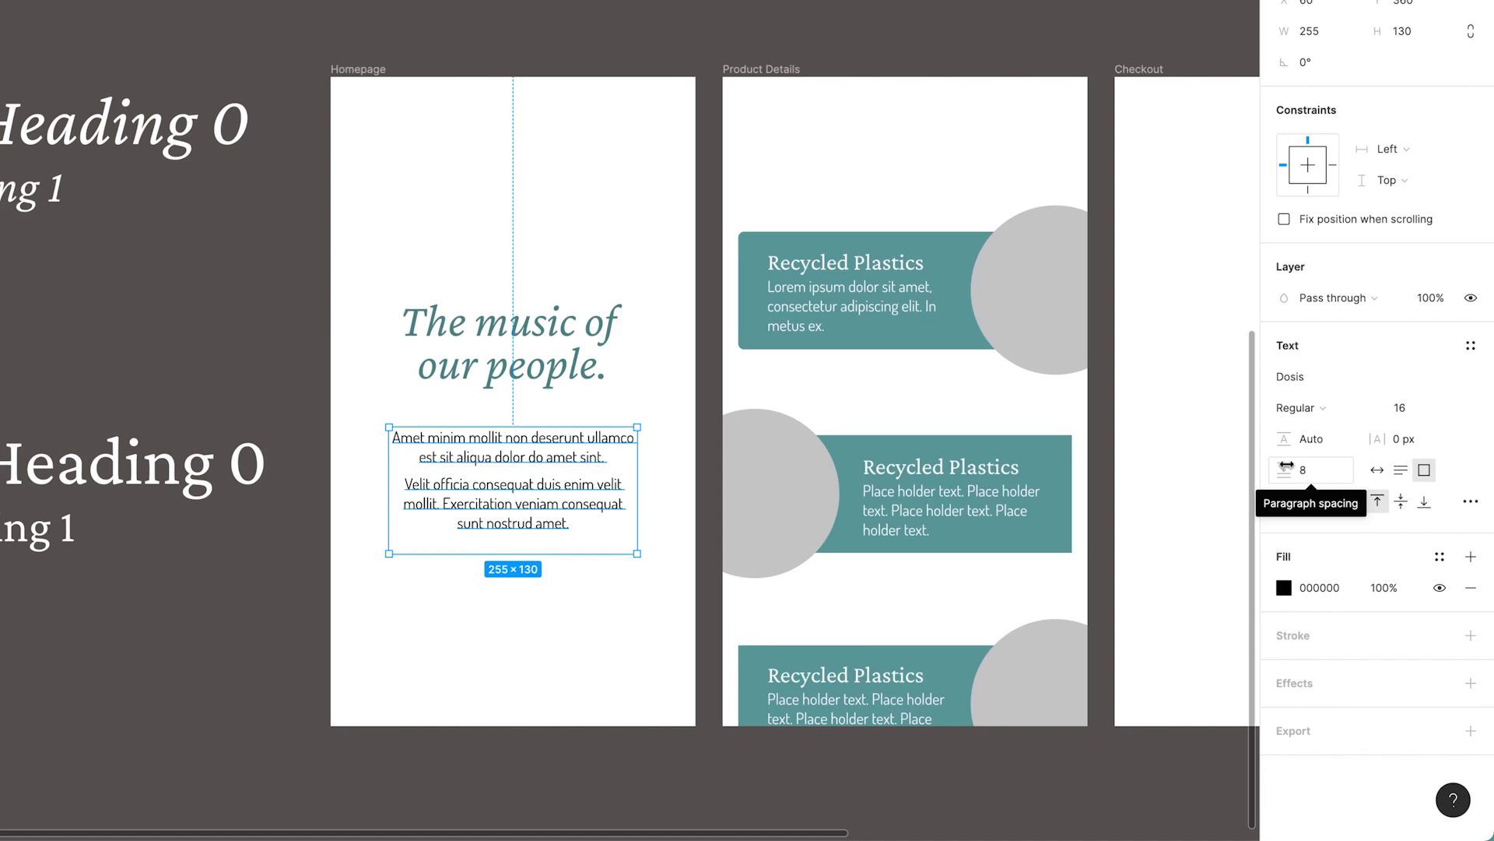
click(377, 467)
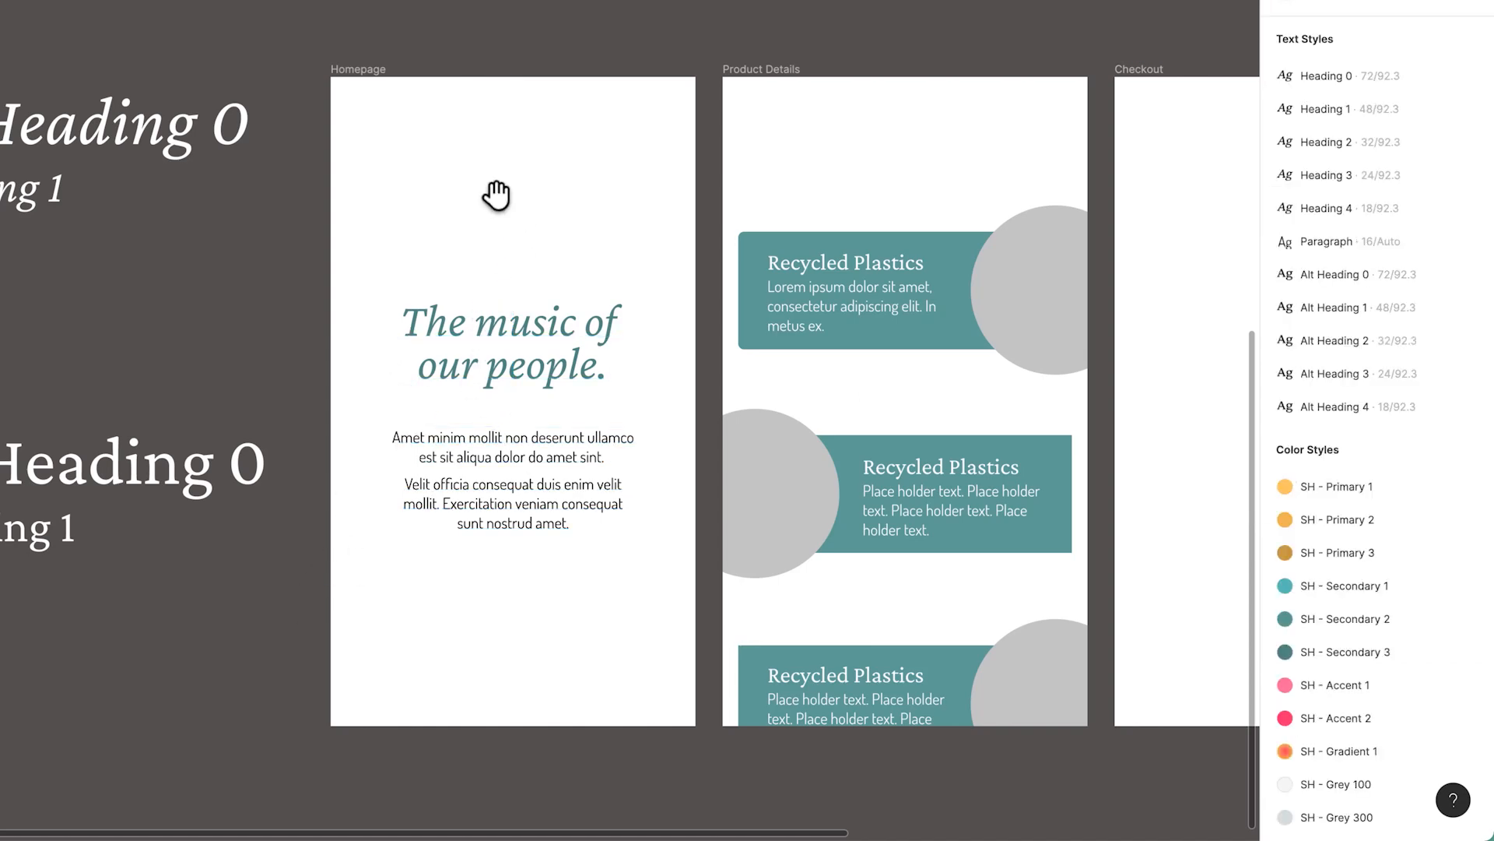
Add the text "SCOTT" in capitals near the upper-left corner of the Homepage frame.
drag(493, 190, 559, 376)
scroll(559, 377, up, 5)
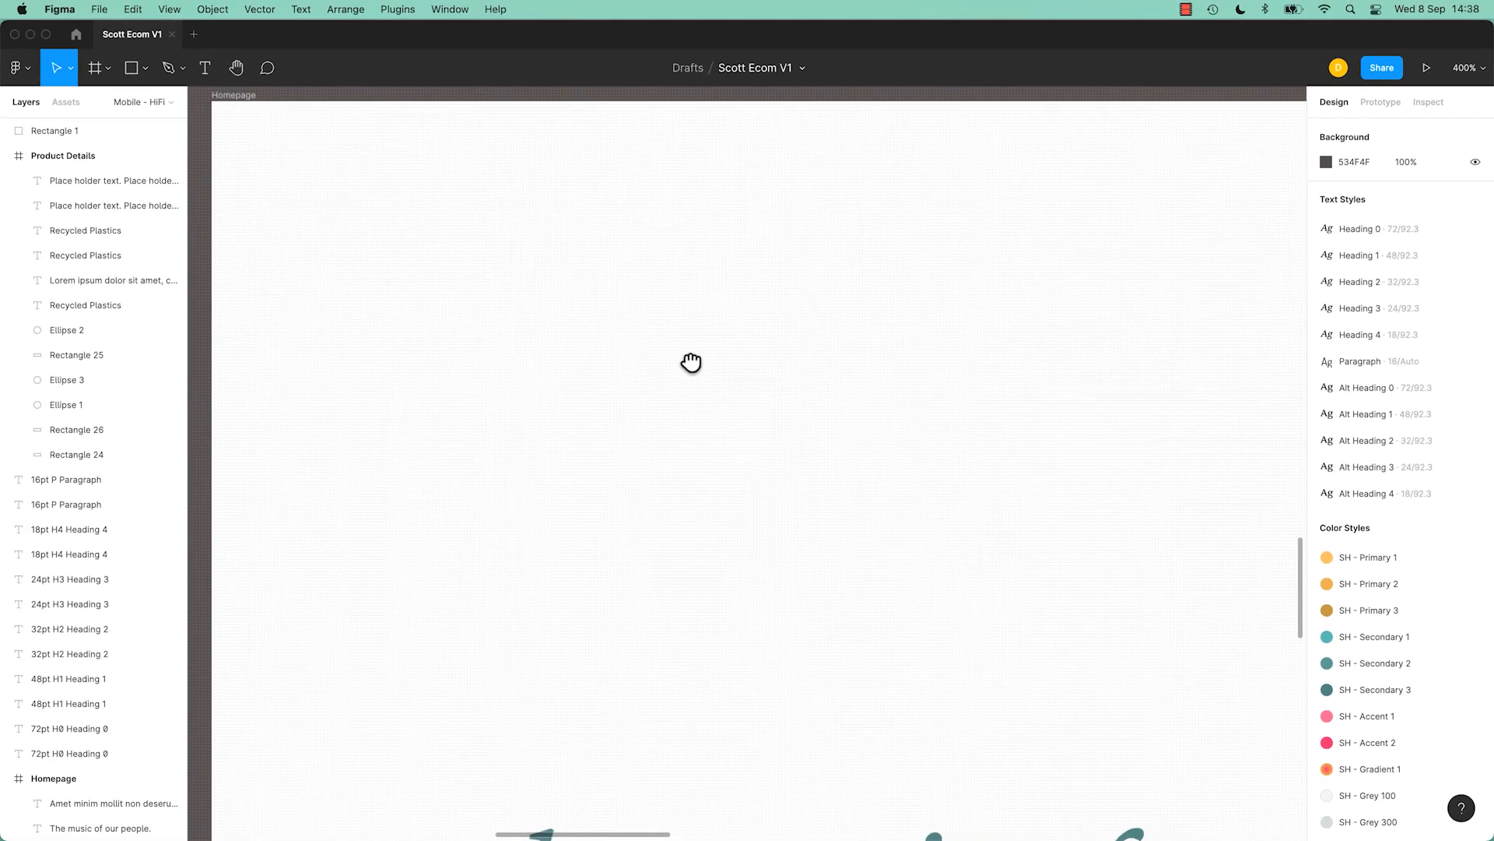
drag(490, 241, 736, 468)
key(t)
click(554, 428)
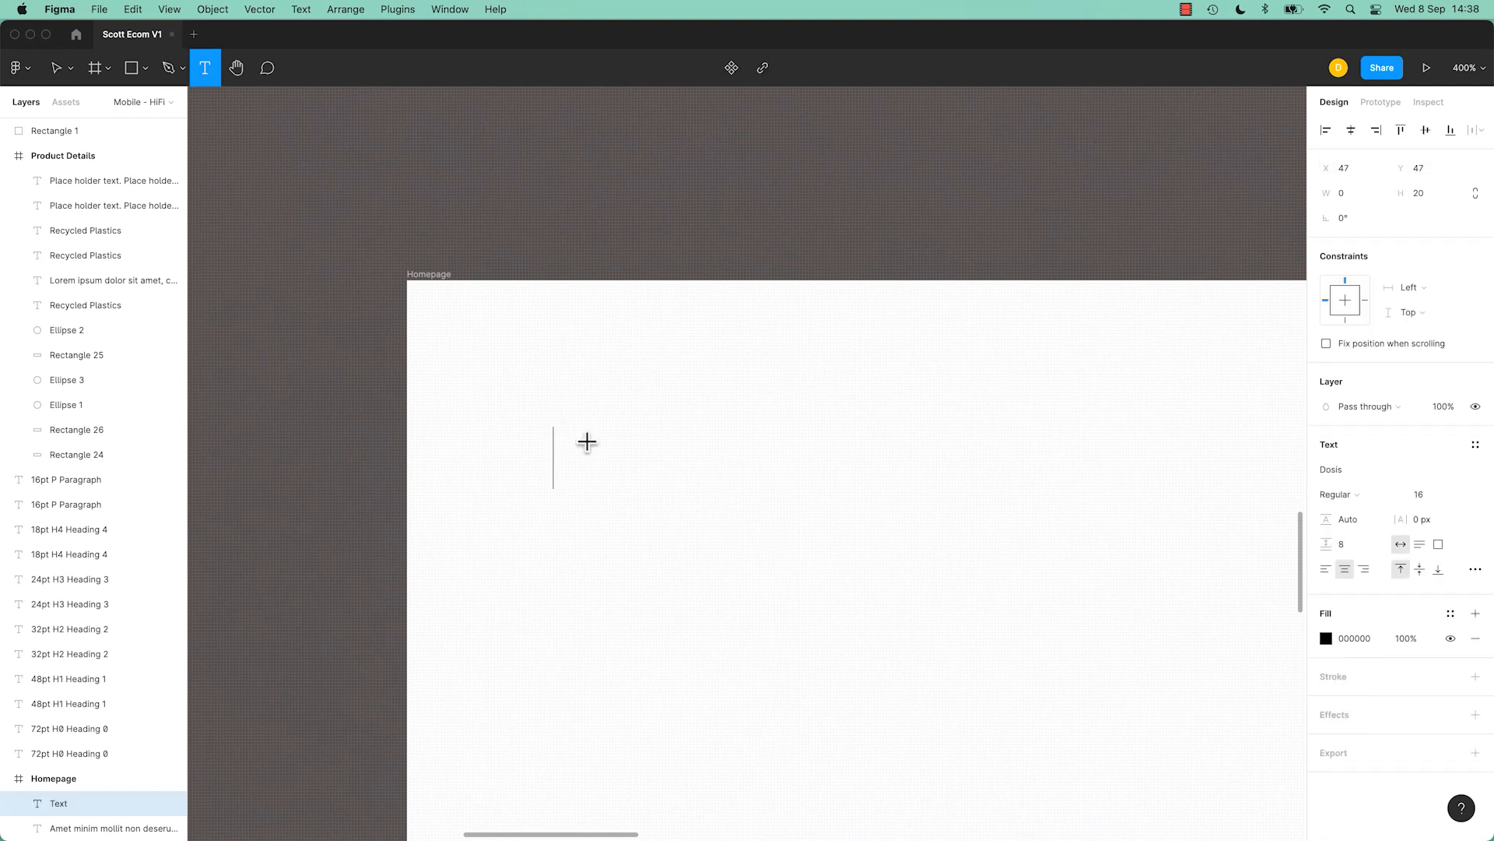
text(scot)
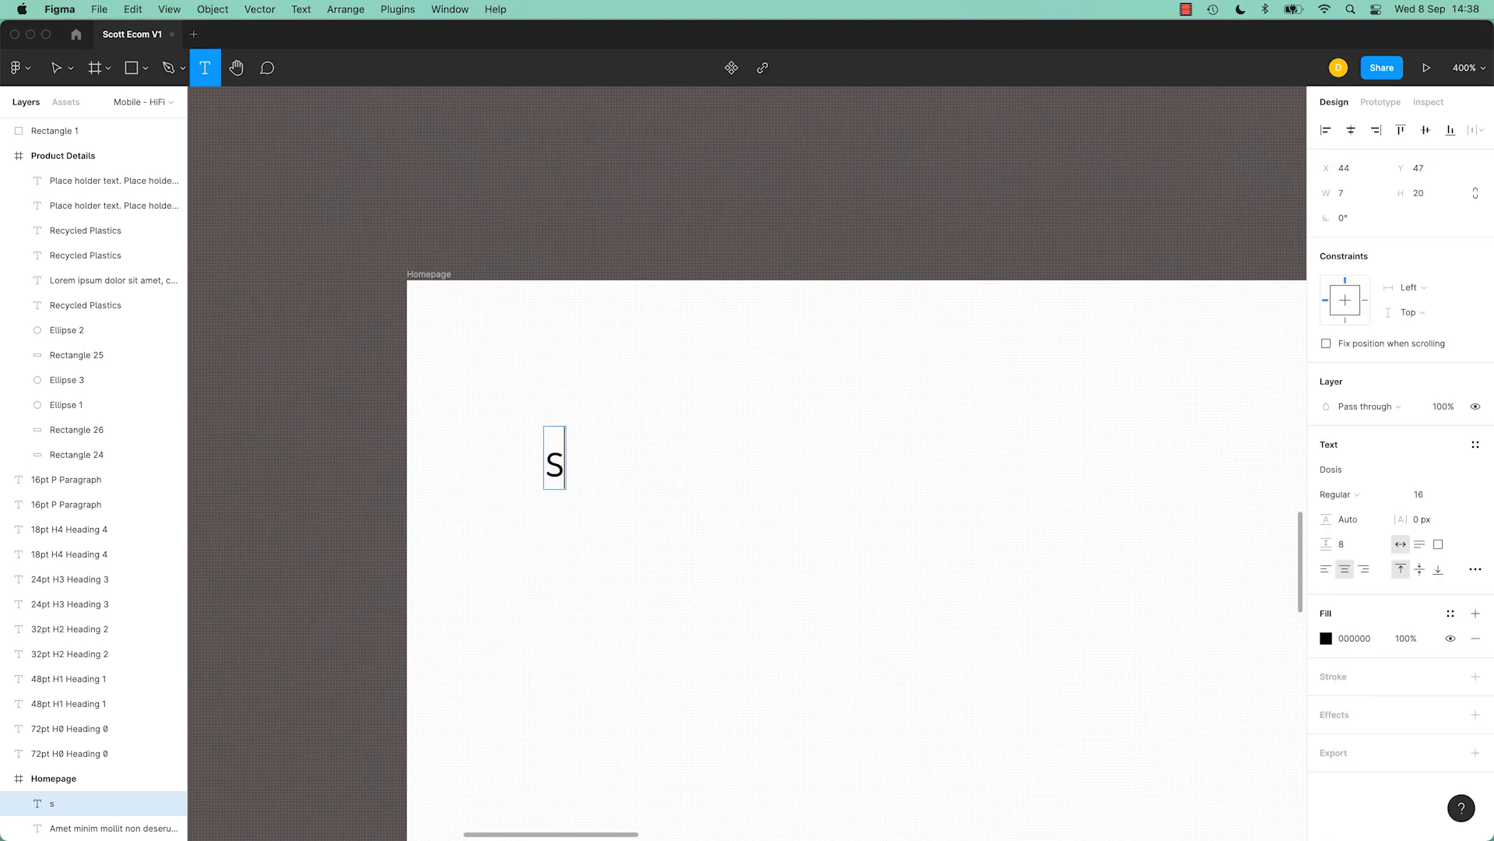
key(BackSpace)
key(BackSpace)
key(BackSpace)
key(BackSpace)
text(SCOTT)
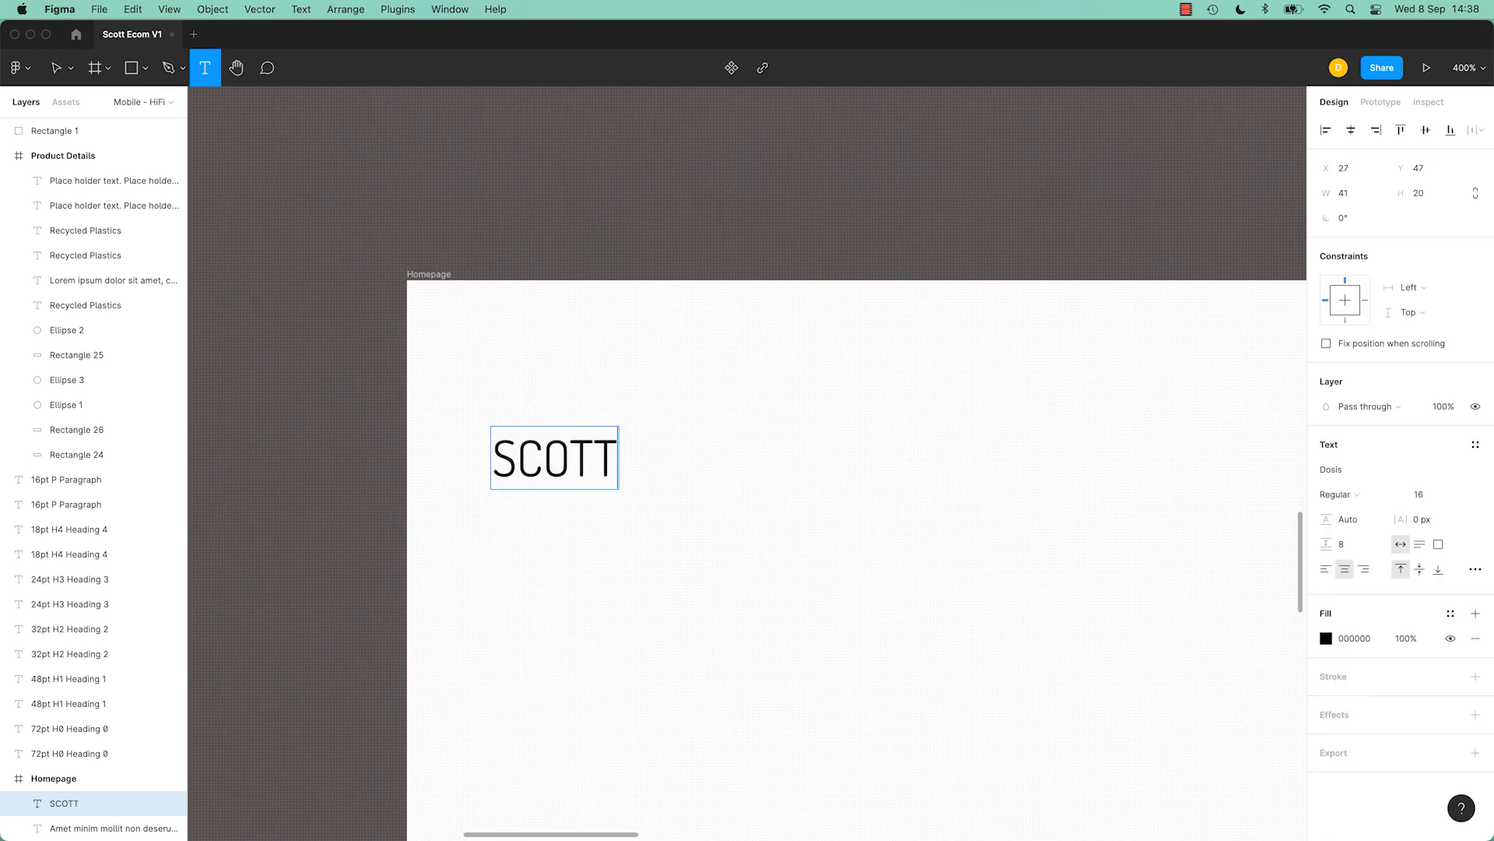
click(56, 67)
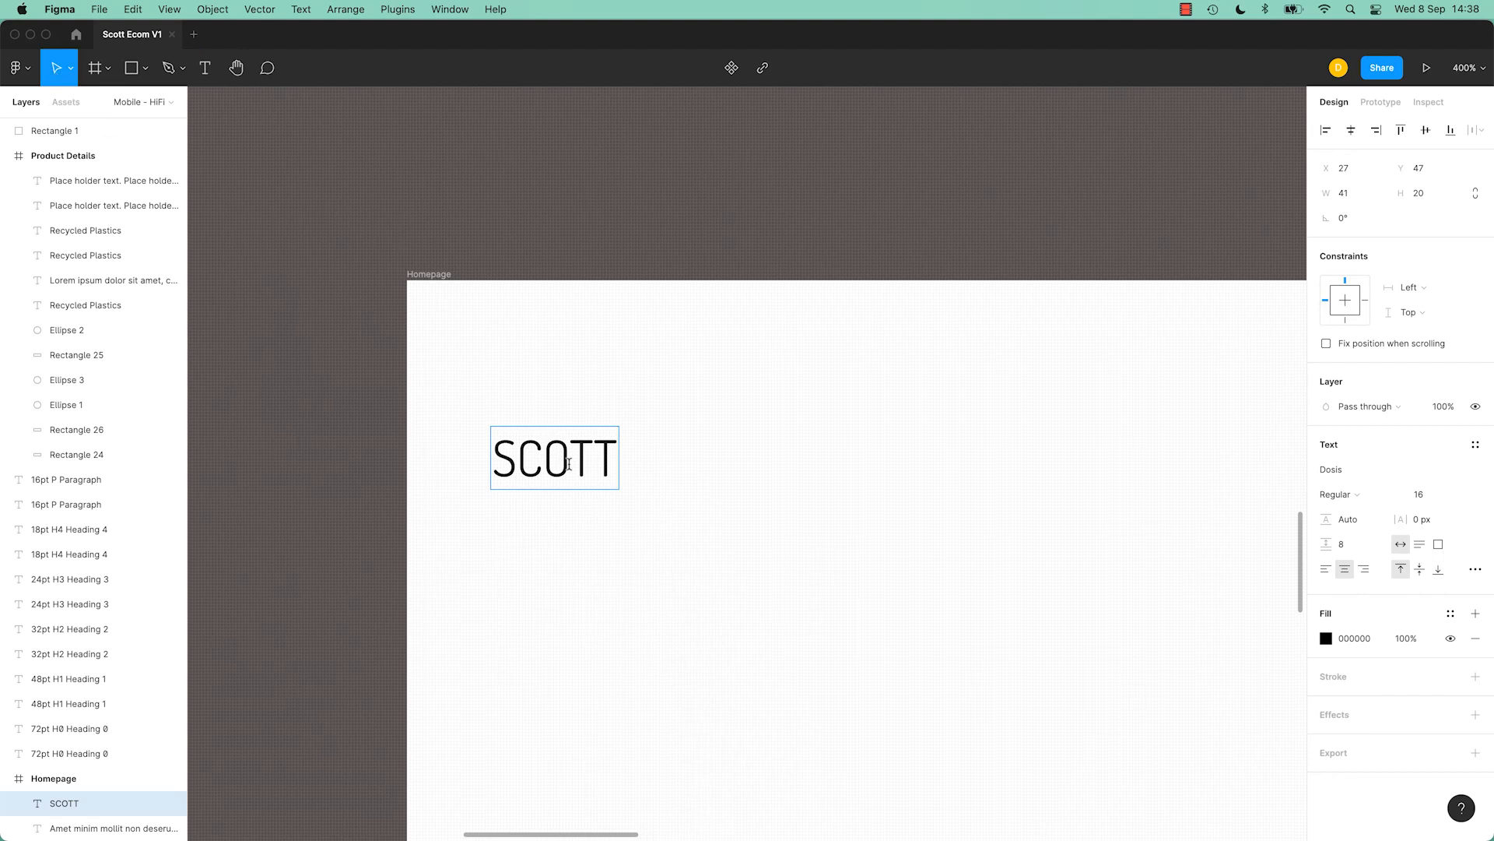
Duplicate the SCOTT text directly beneath itself and set the upper one to Bold.
drag(628, 467, 623, 544)
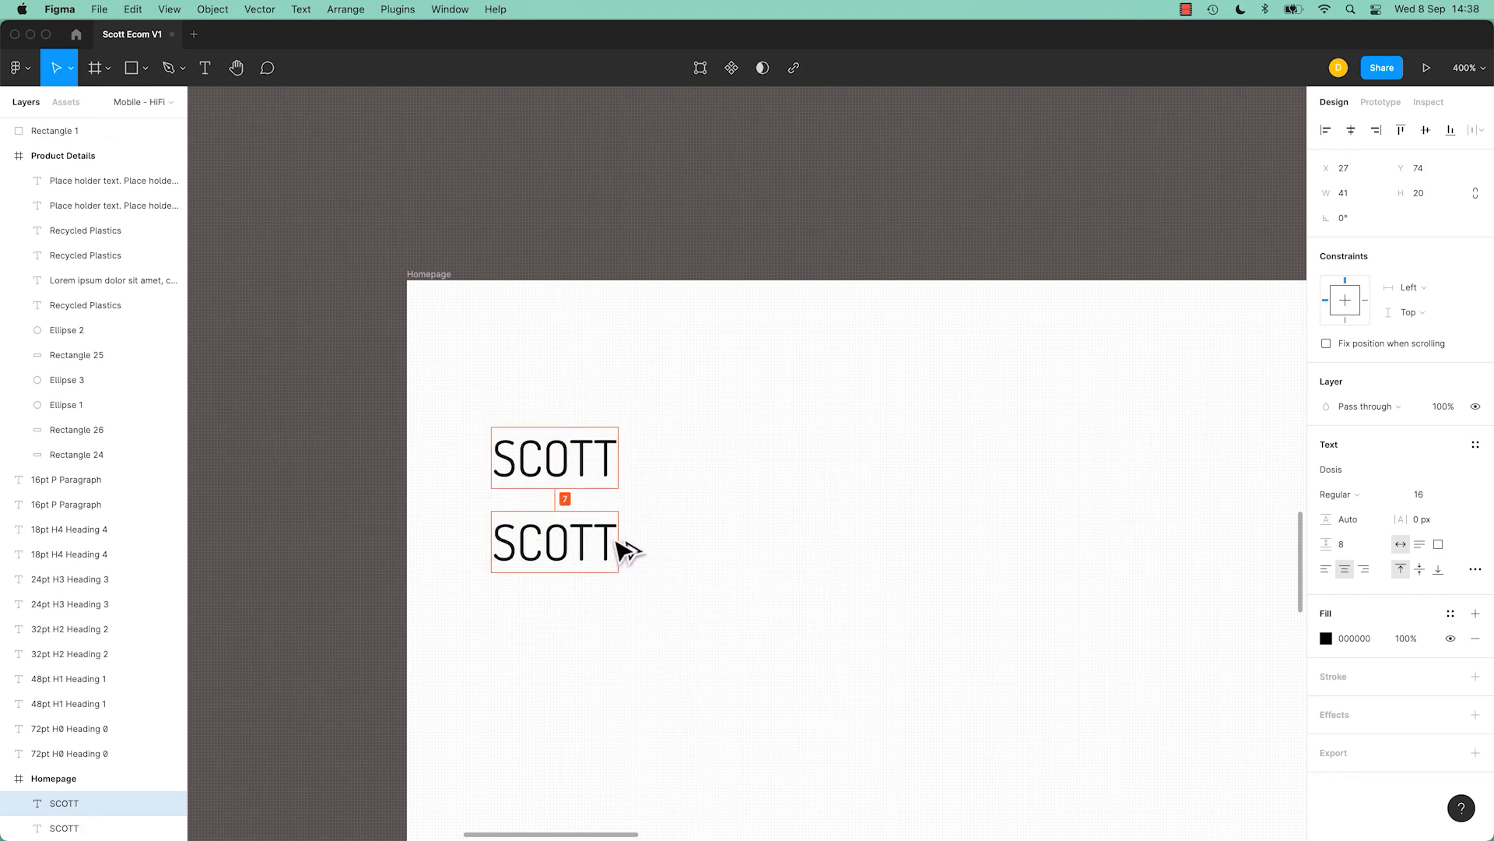
click(584, 476)
click(1364, 504)
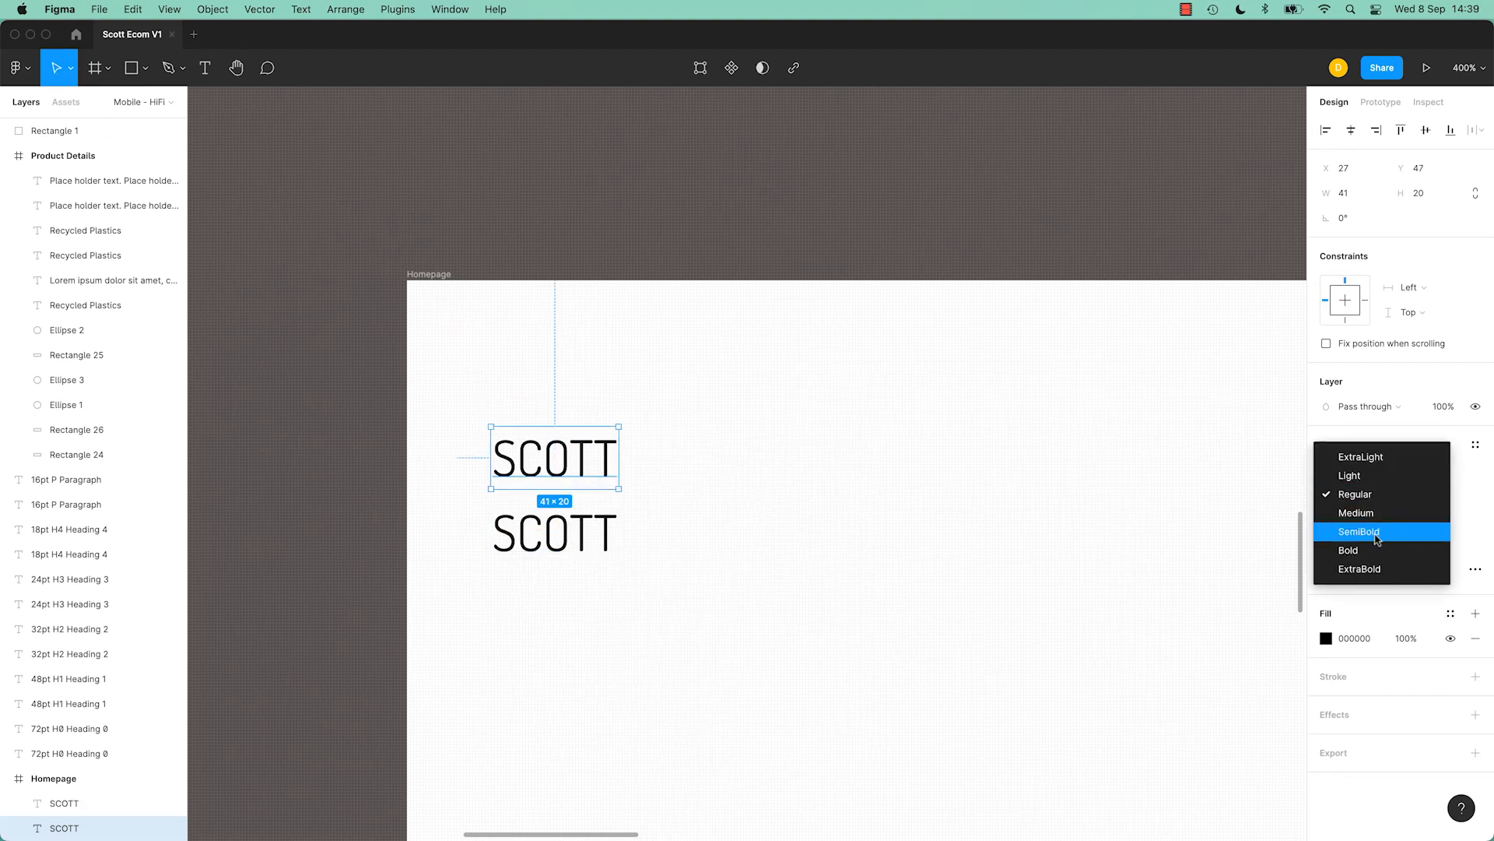
click(1363, 547)
Try adjusting the letter spacing of the final T letters in the bold SCOTT text.
double_click(587, 468)
mouse_move(592, 467)
mouse_down()
mouse_move(684, 491)
mouse_move(604, 472)
mouse_up()
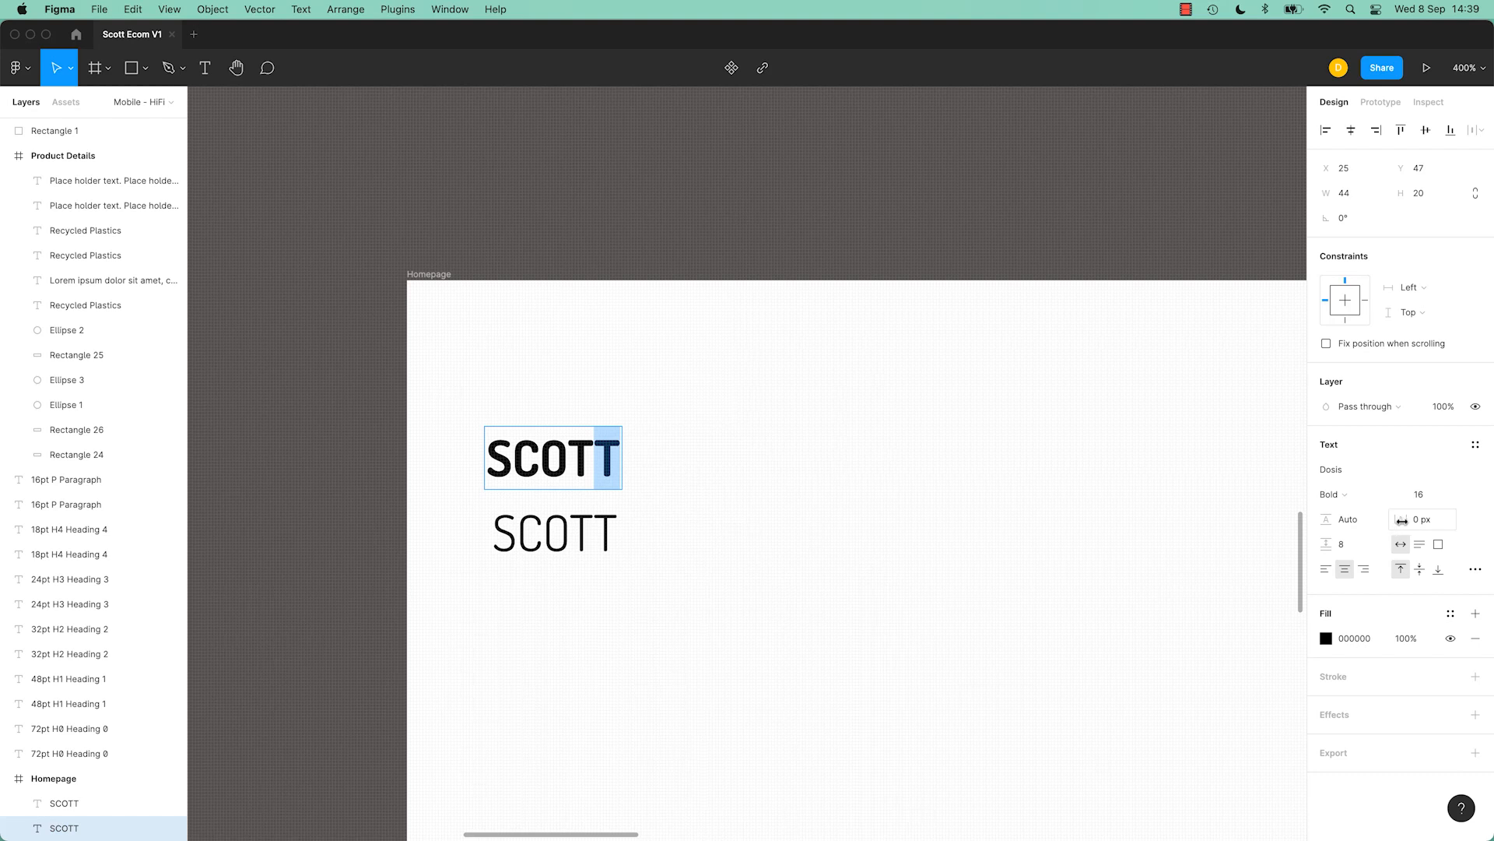
click(1401, 520)
click(596, 472)
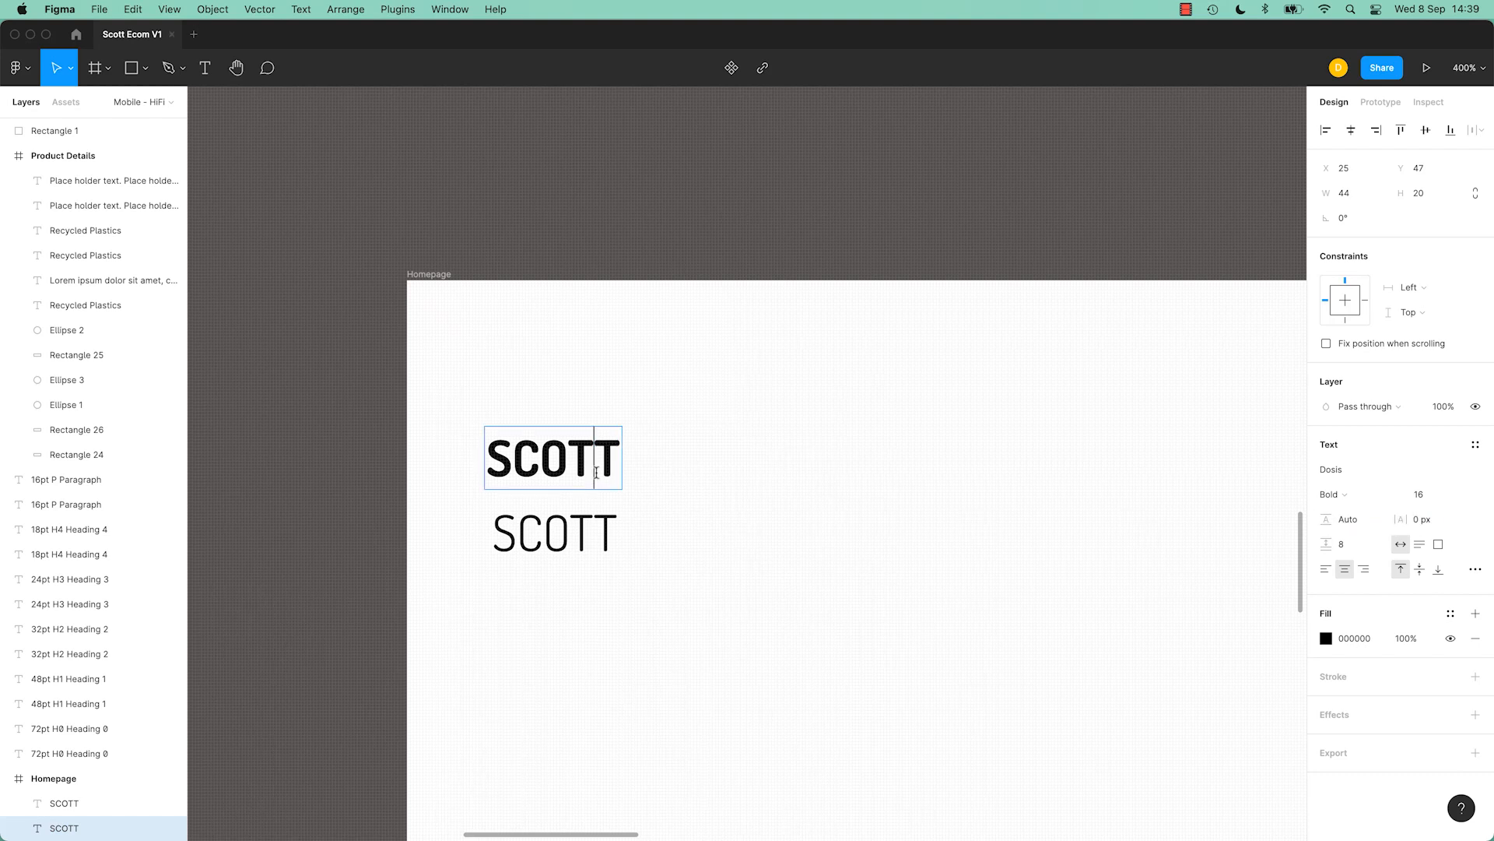
drag(569, 461, 622, 471)
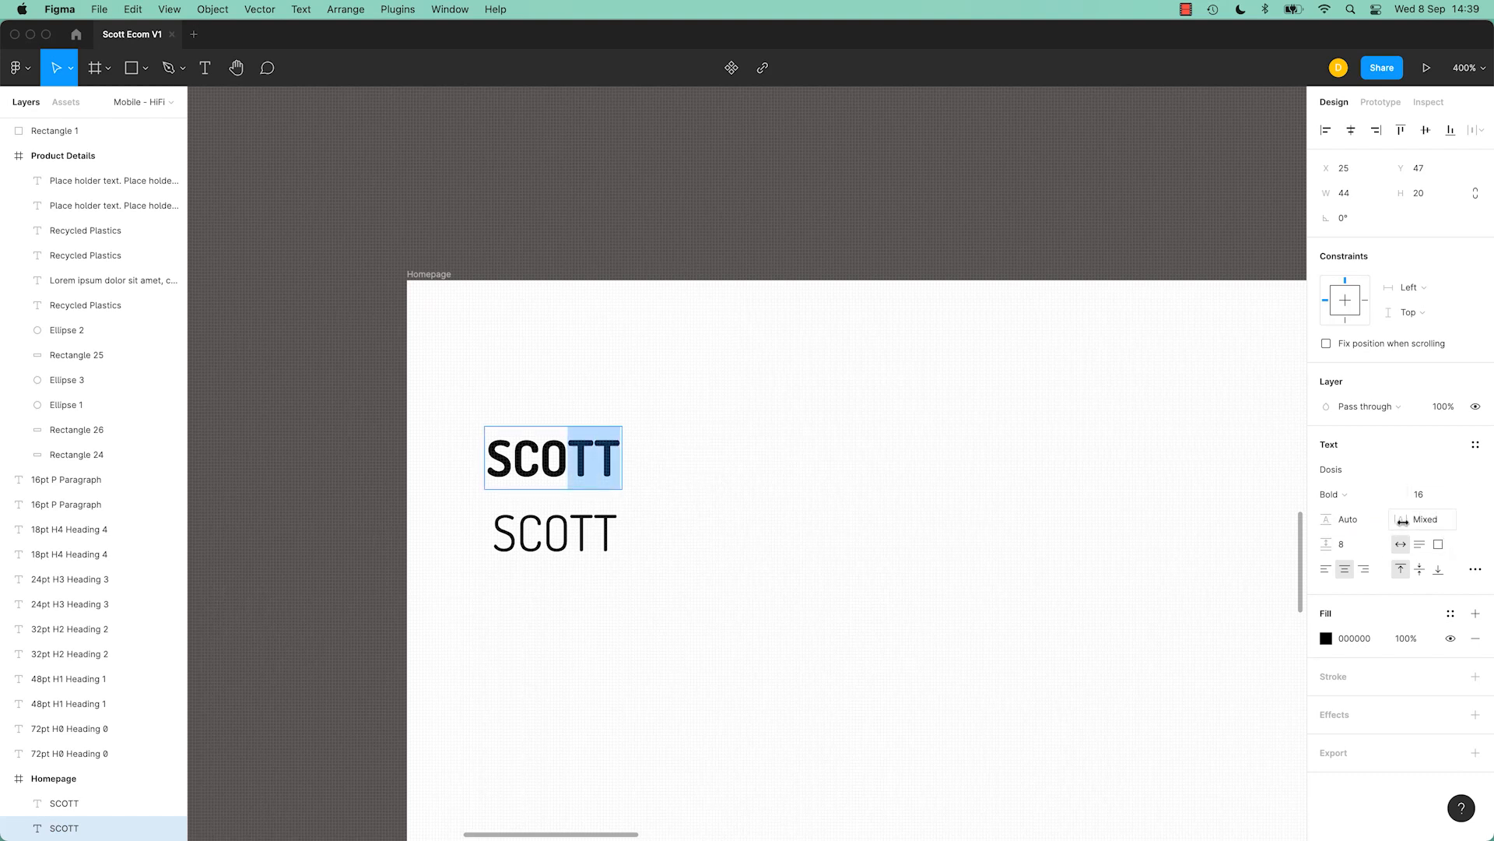
click(1448, 524)
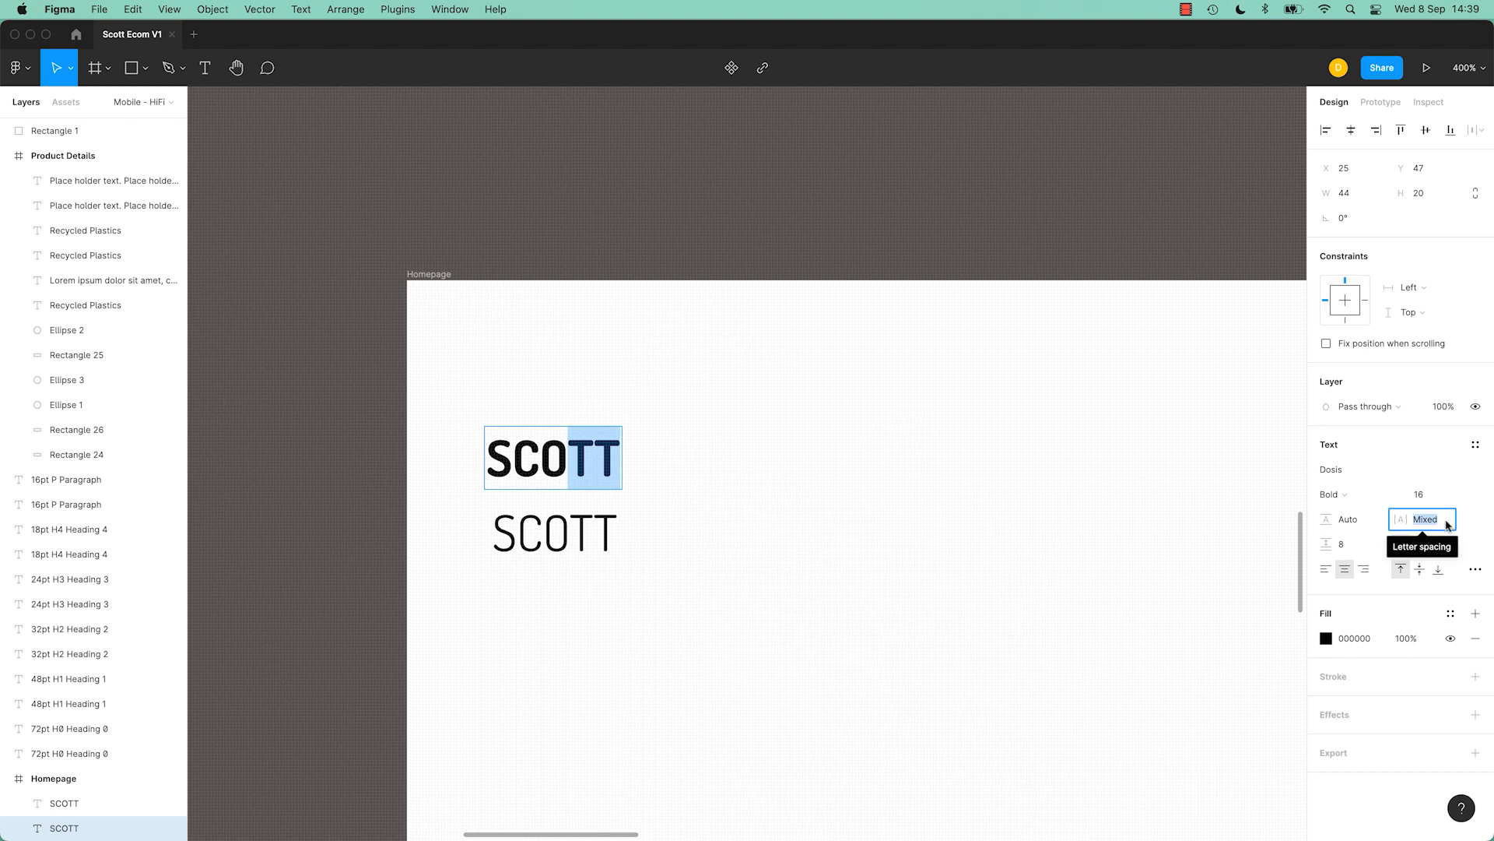
key(Escape)
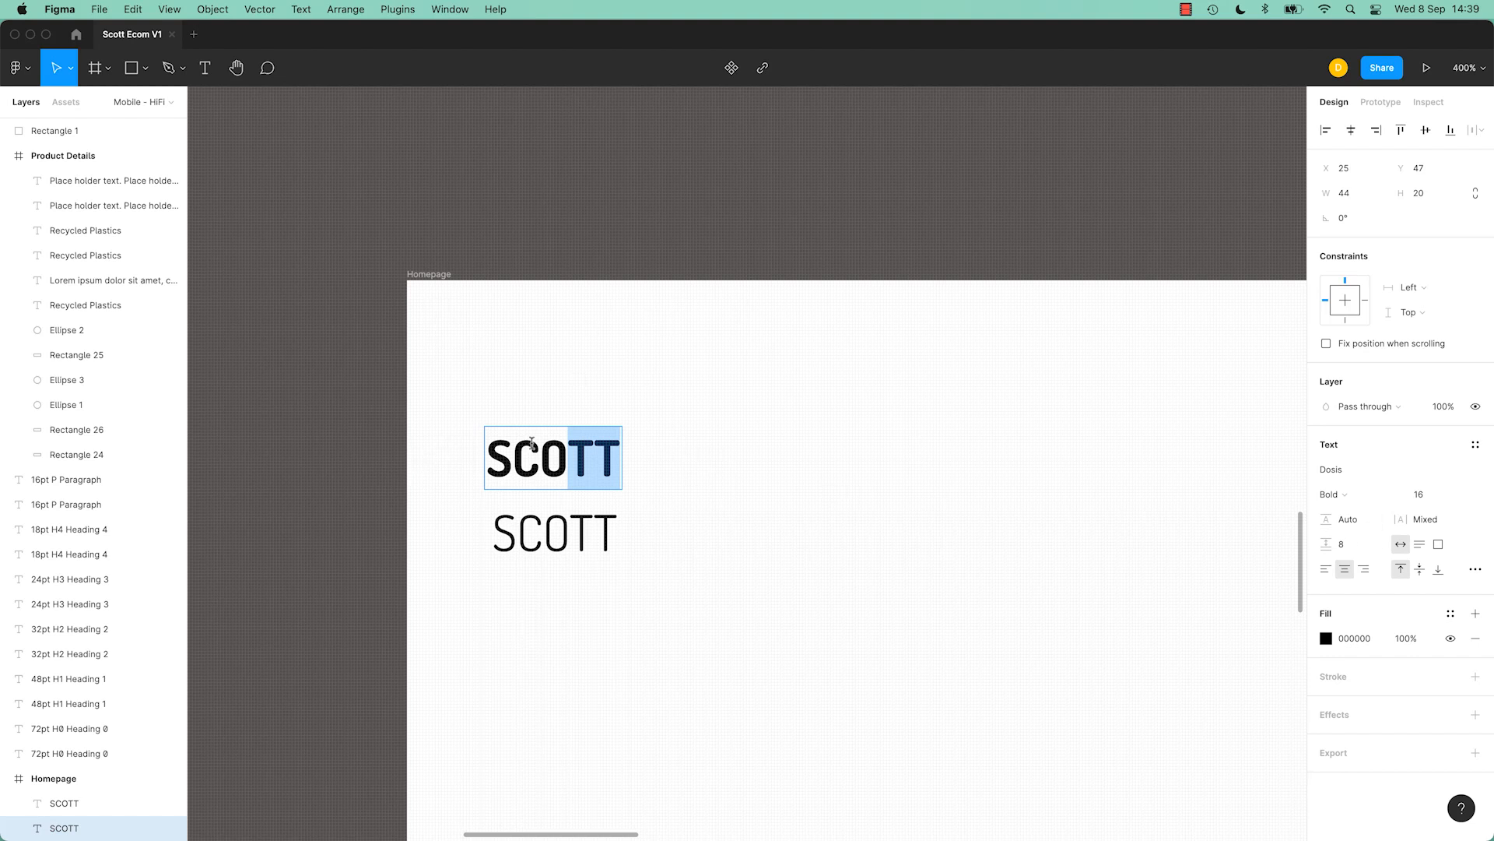
Reset the letter spacing of the final TT in the bold SCOTT text to 0% and tighten it to -19.5%.
drag(567, 460, 730, 480)
click(1436, 523)
text(0)
key(Return)
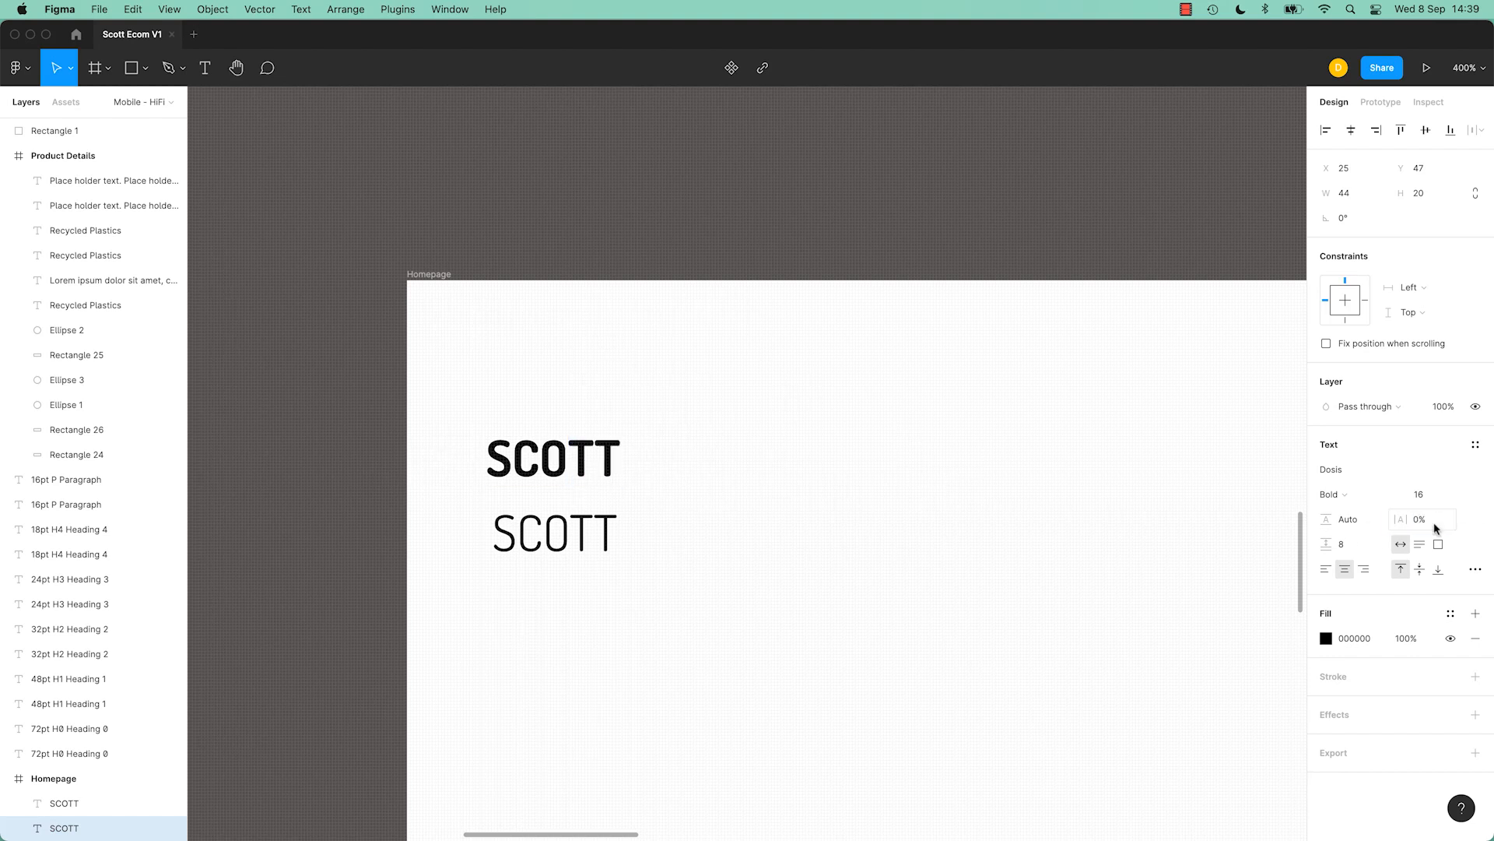
drag(569, 460, 655, 475)
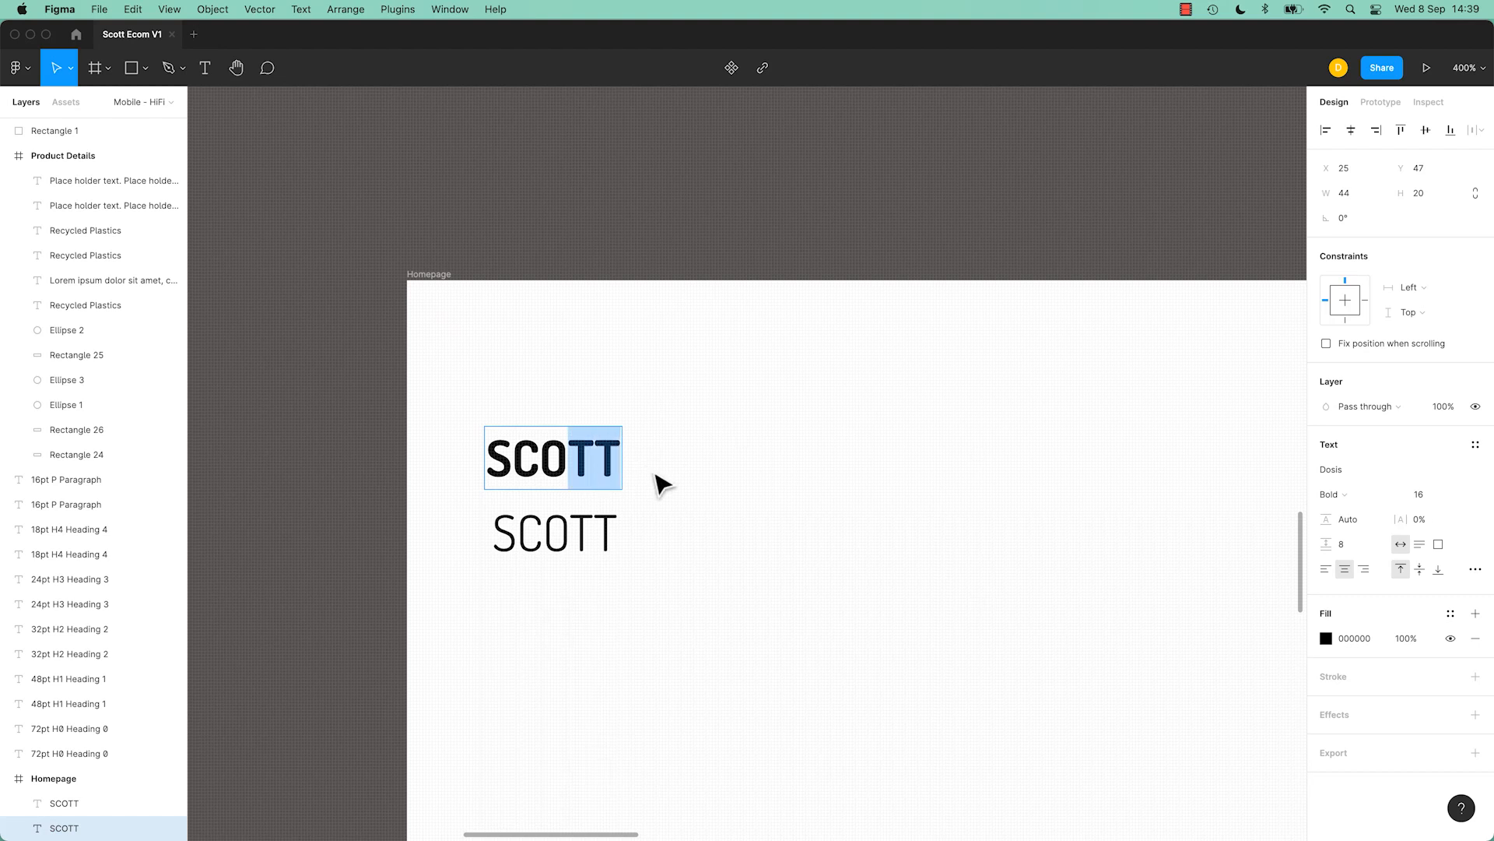
drag(1401, 523, 1373, 523)
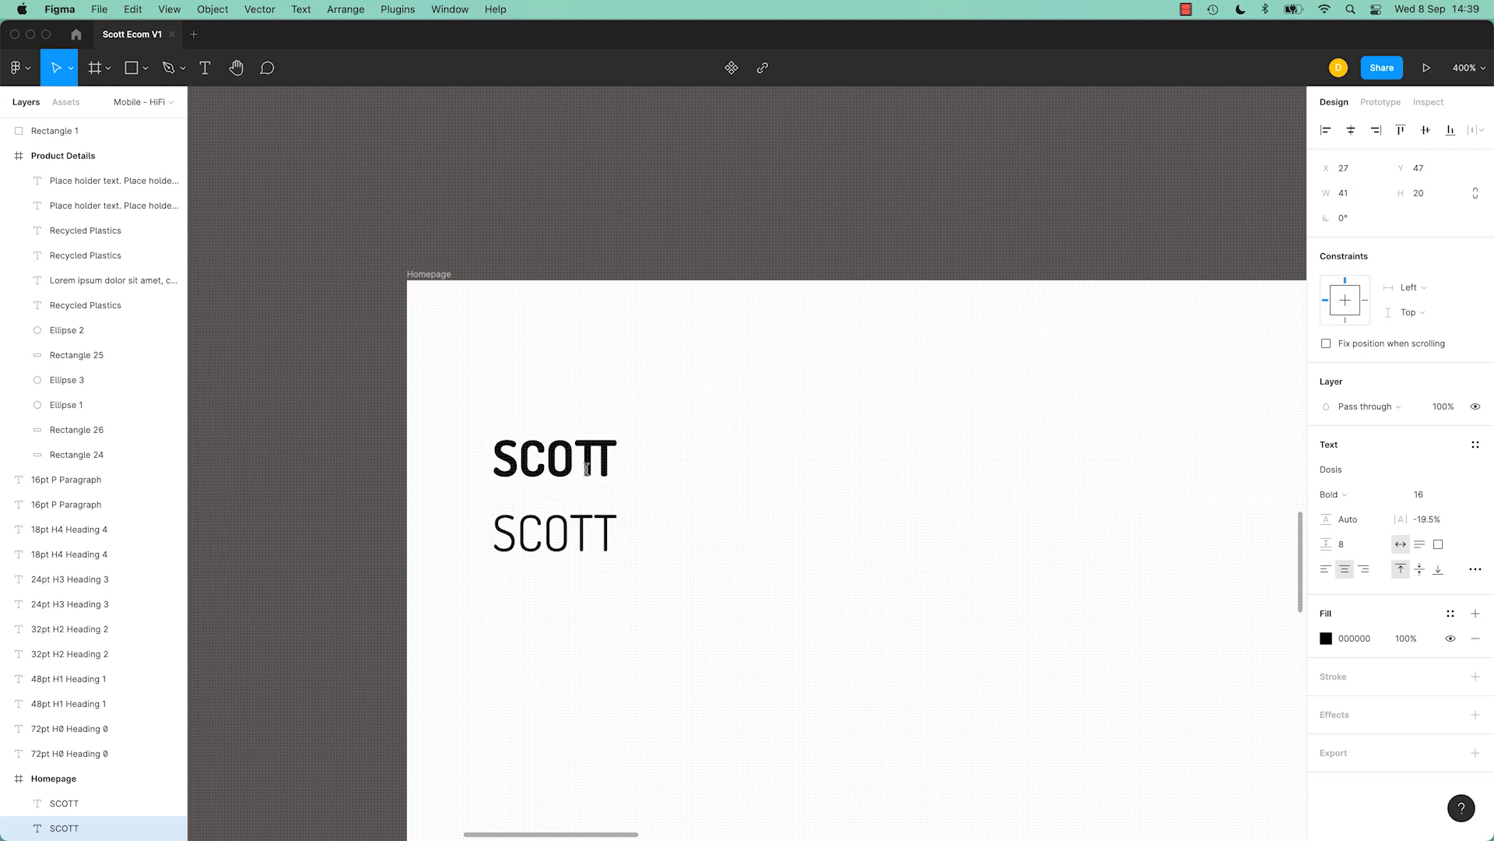
Set the letter spacing of the O in the bold SCOTT text to -1 px and deselect the text.
drag(586, 467, 668, 482)
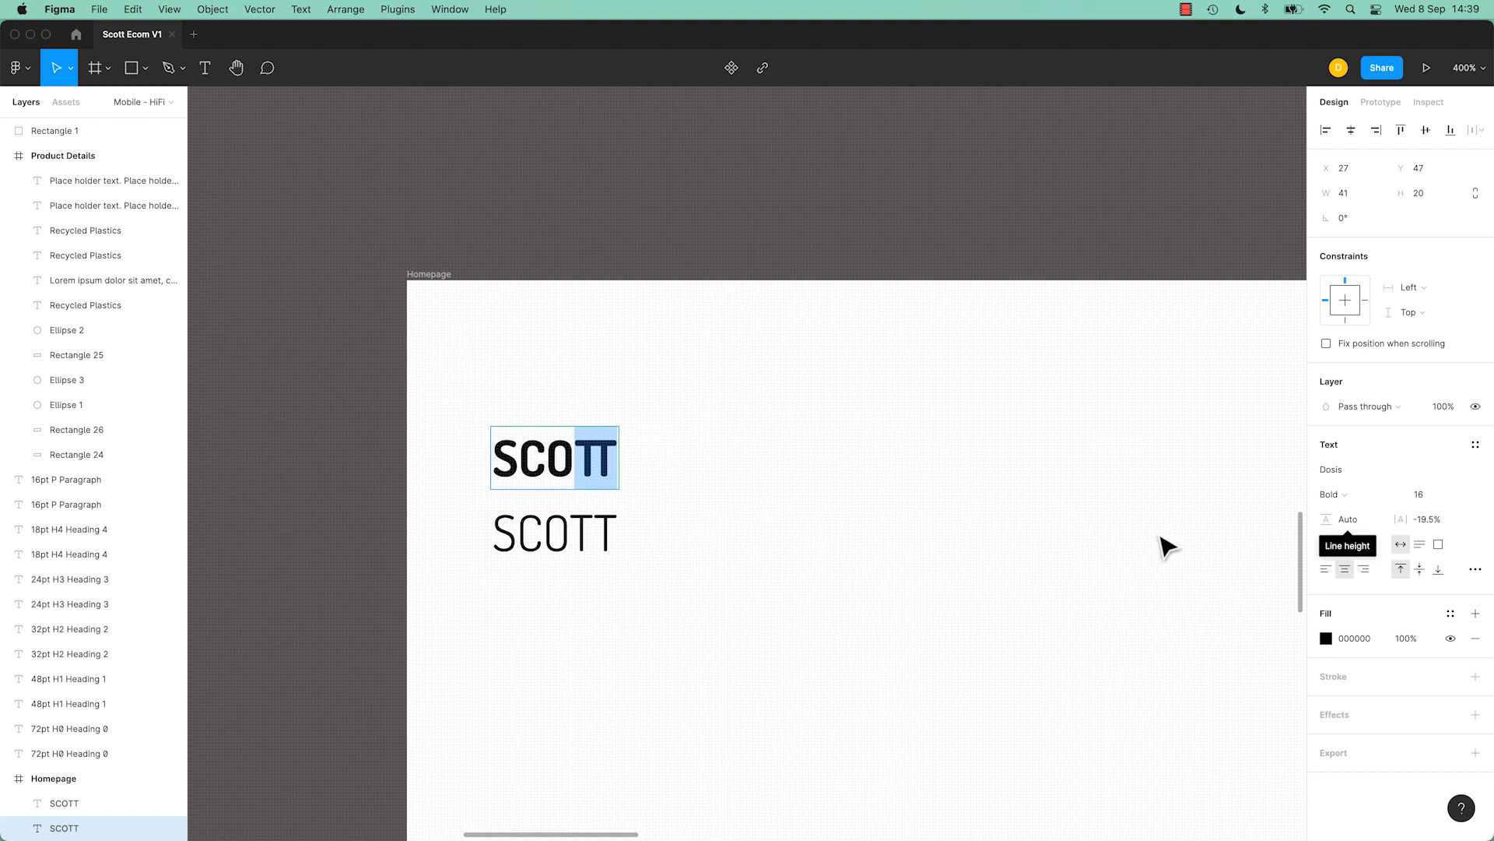
click(564, 459)
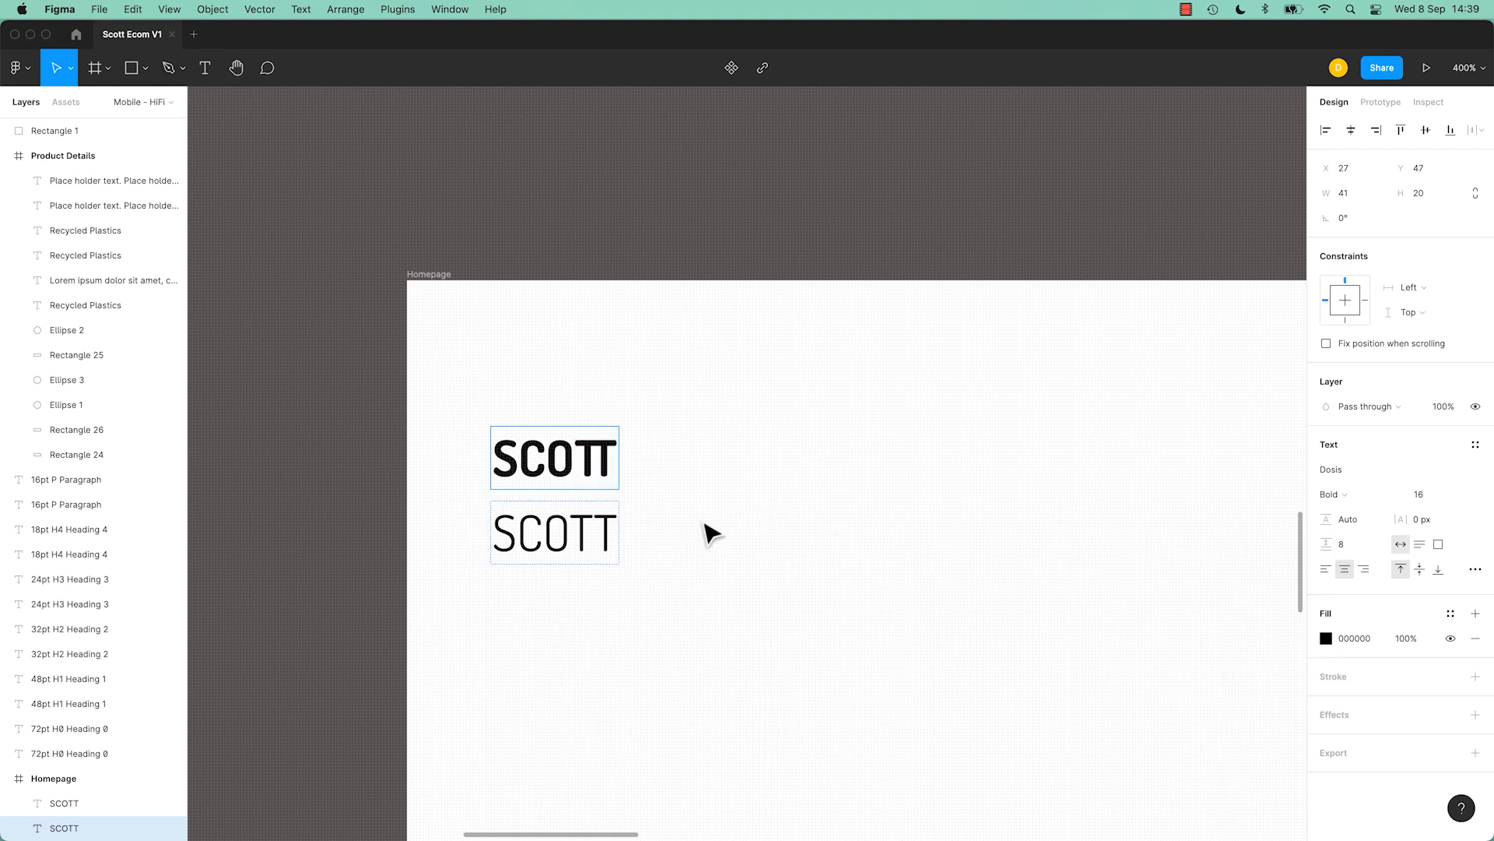
key(Escape)
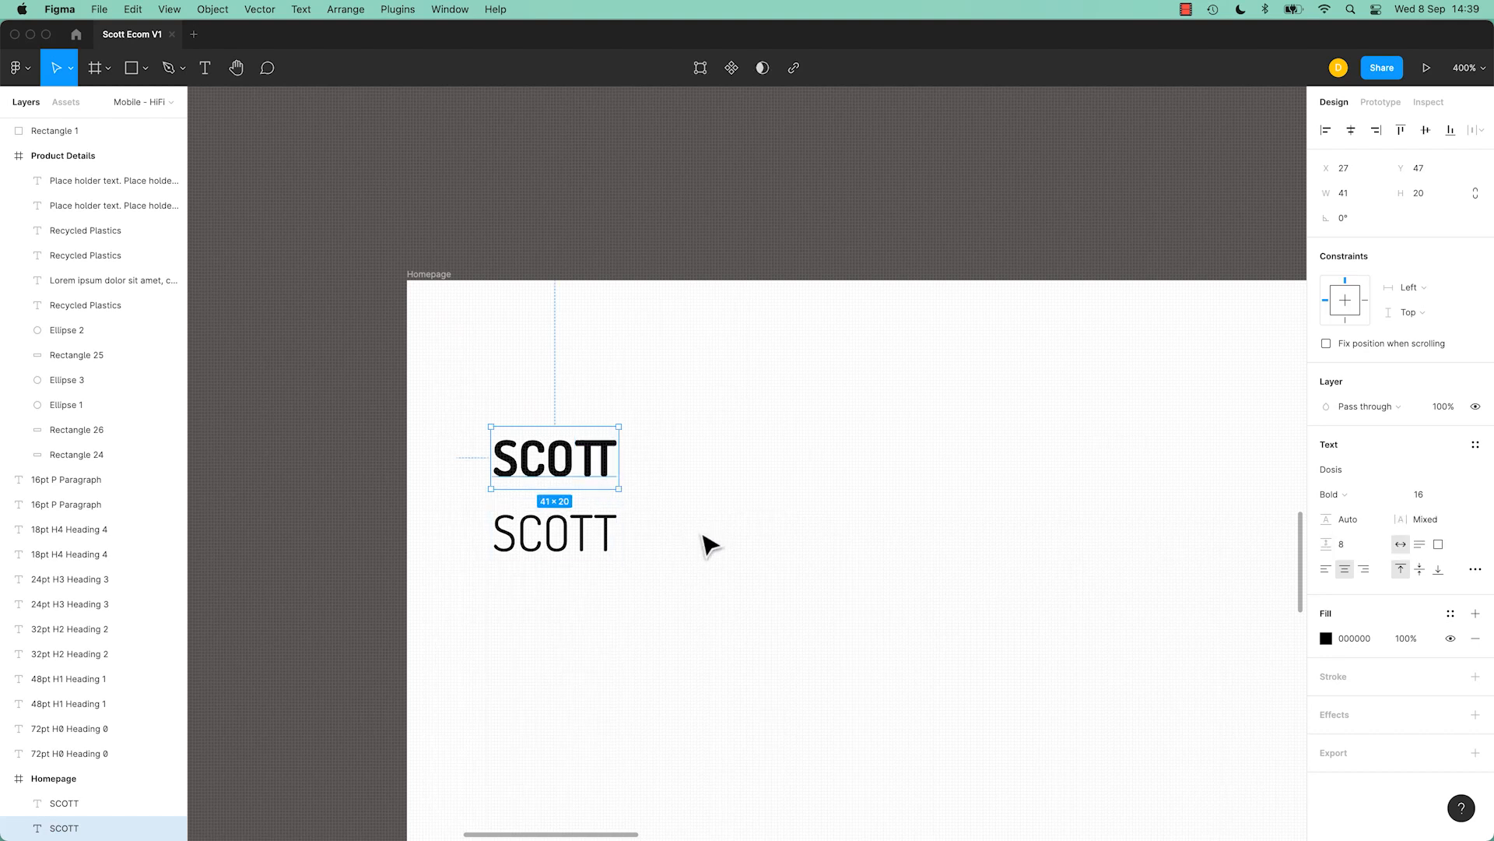
double_click(583, 476)
drag(547, 467, 585, 470)
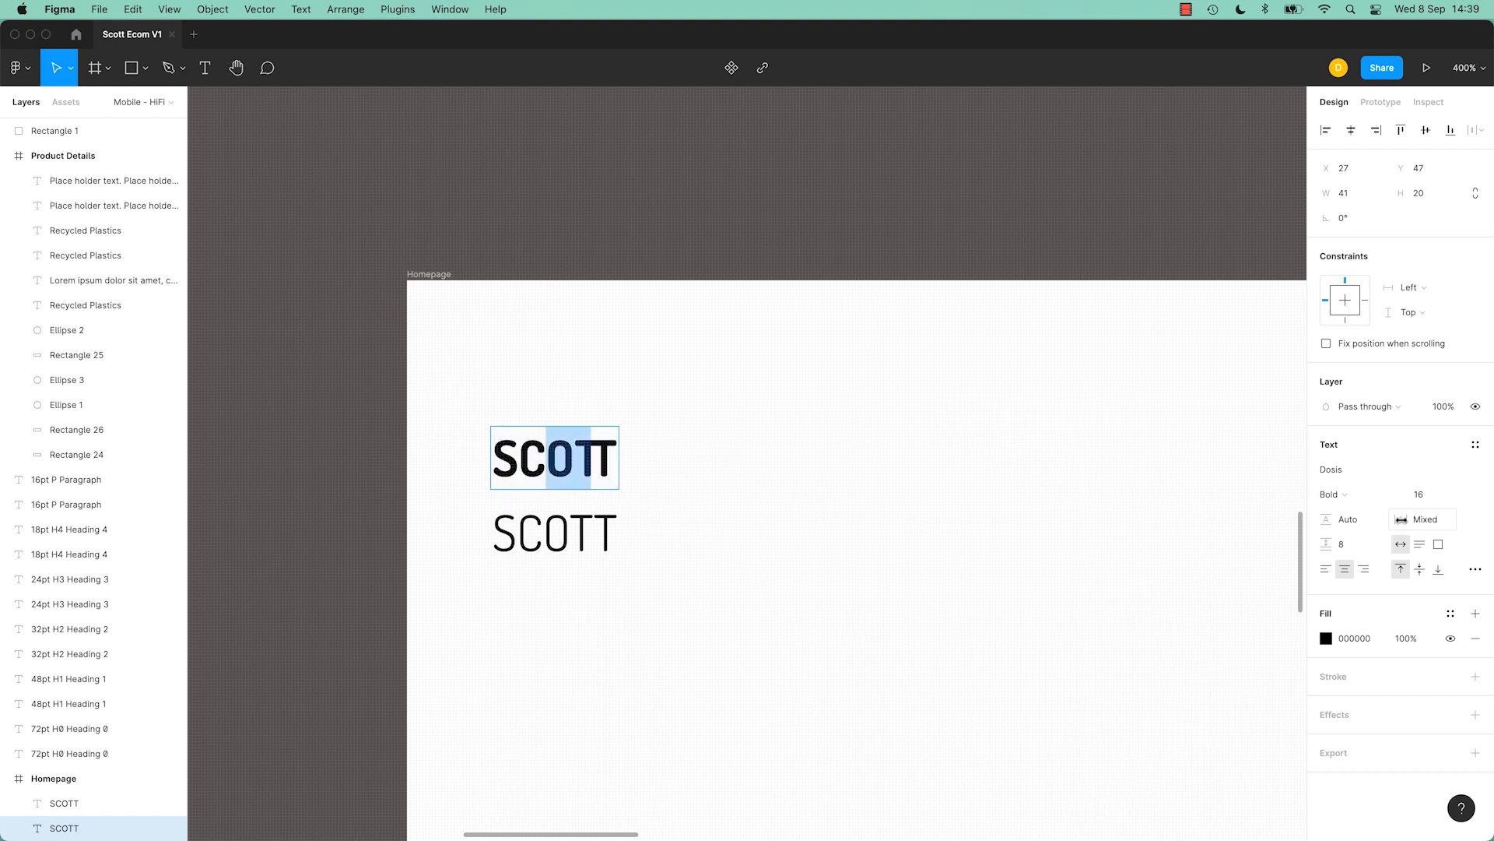
drag(547, 467, 570, 469)
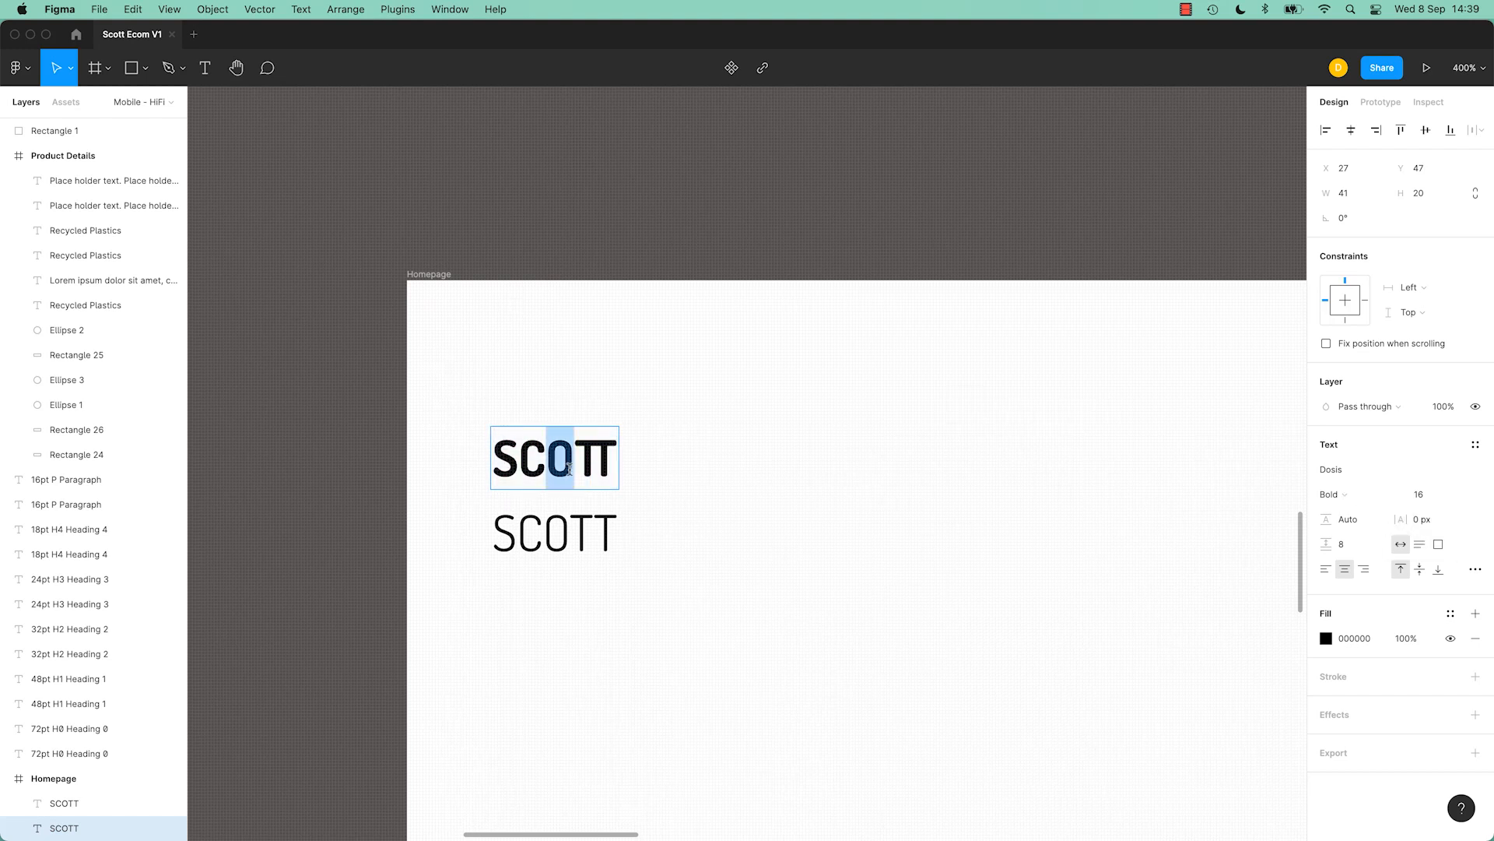
drag(1393, 519, 1397, 520)
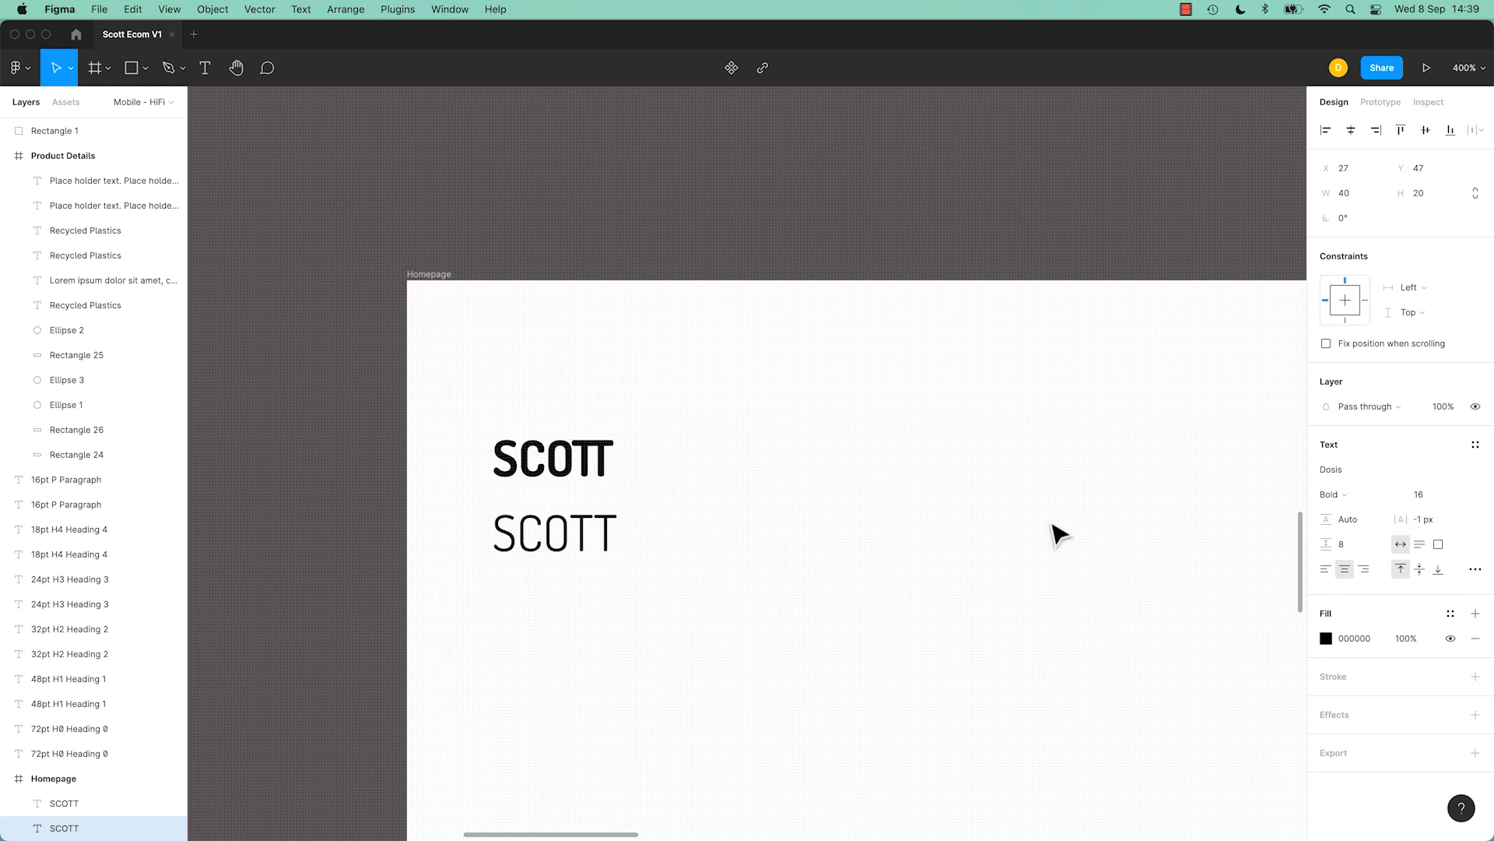
key(Escape)
key(Escape)
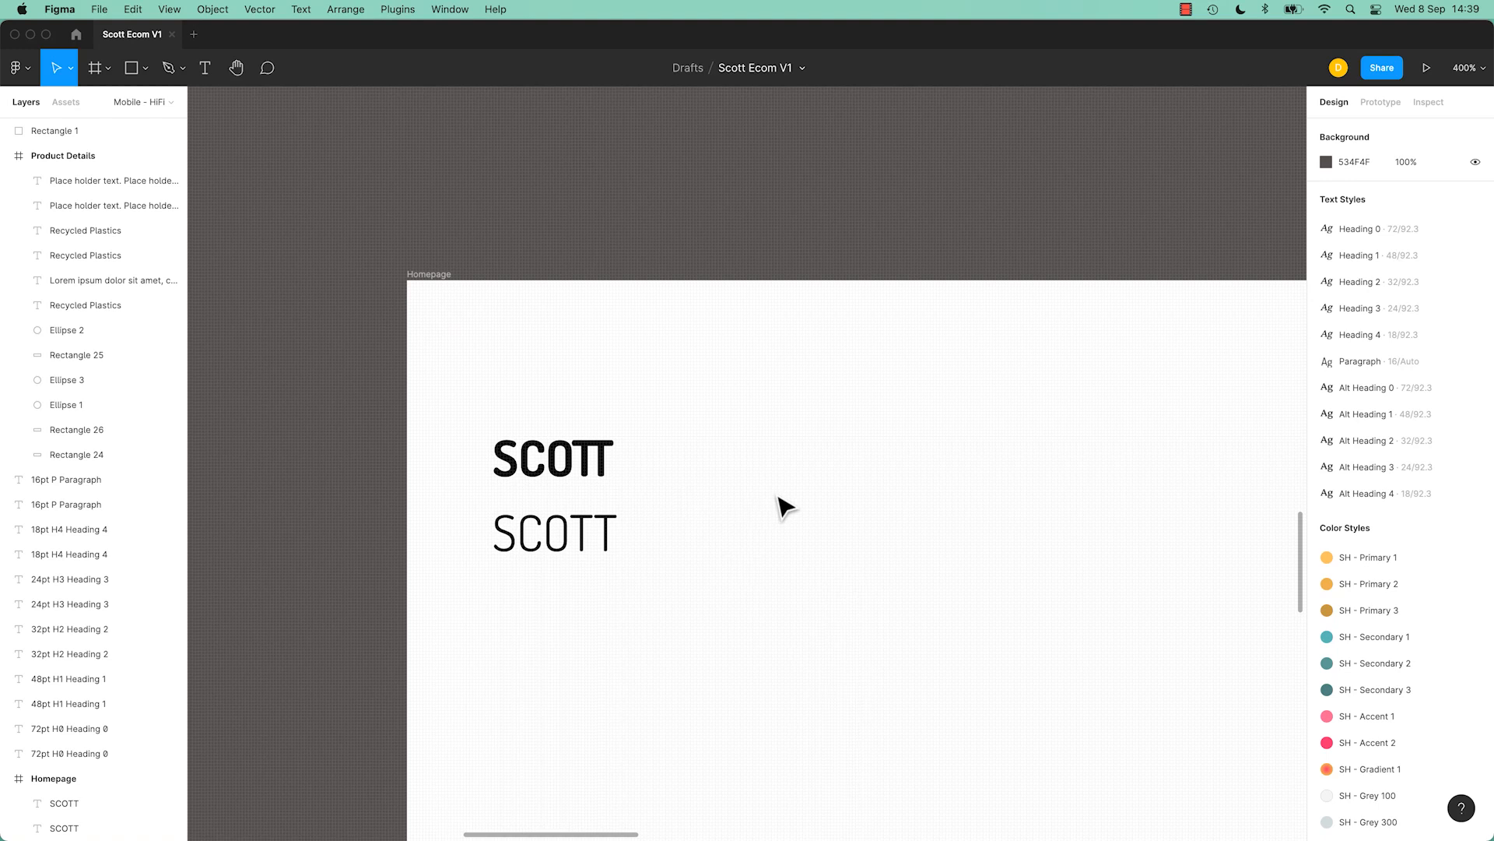
Replace the wording of the regular-weight SCOTT text below the bold one with "HEADPHONES".
click(544, 561)
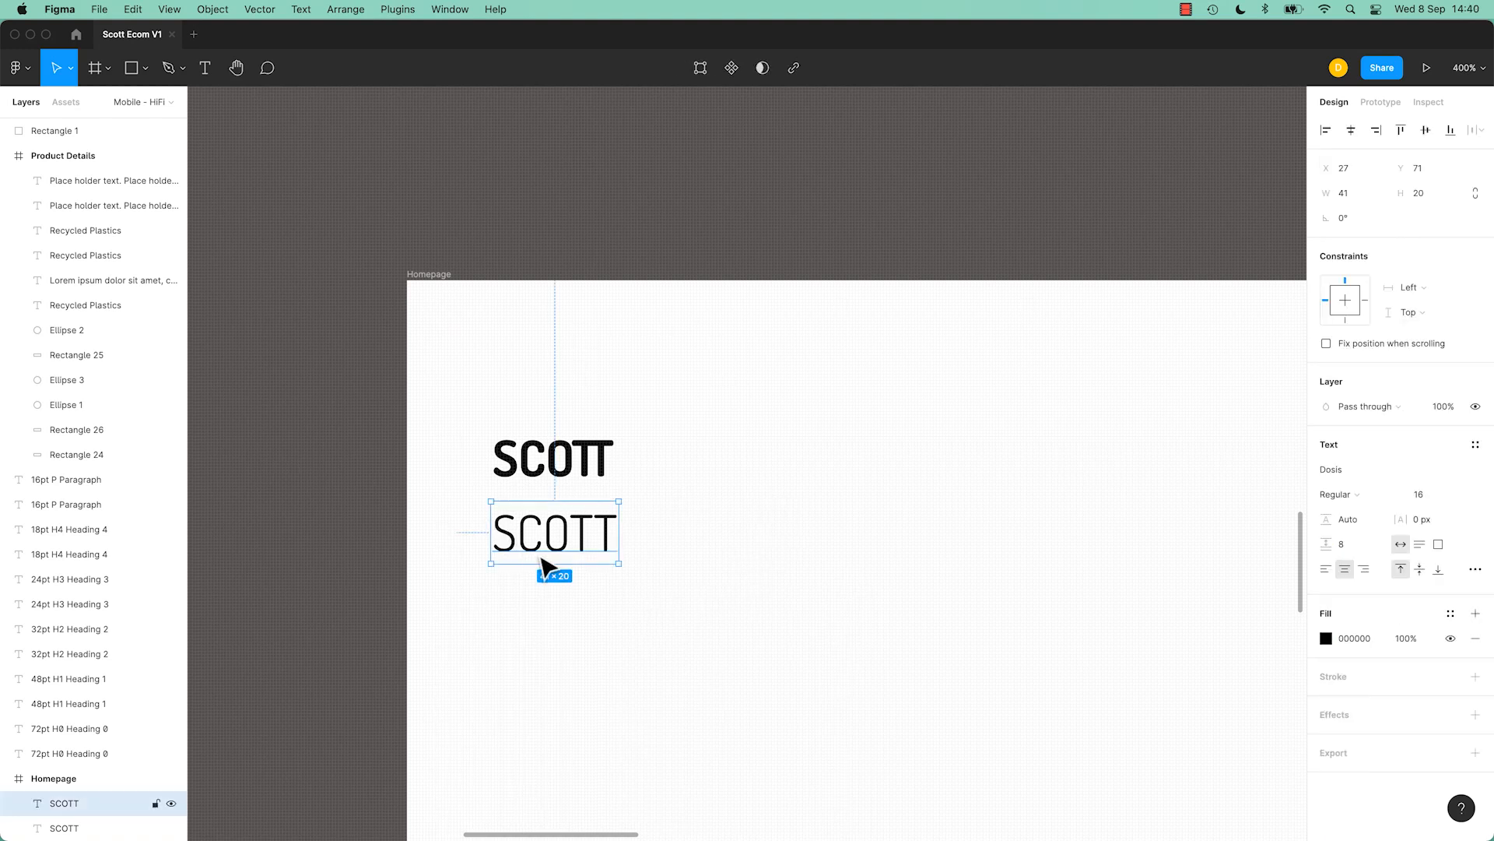
double_click(544, 547)
text(HEA)
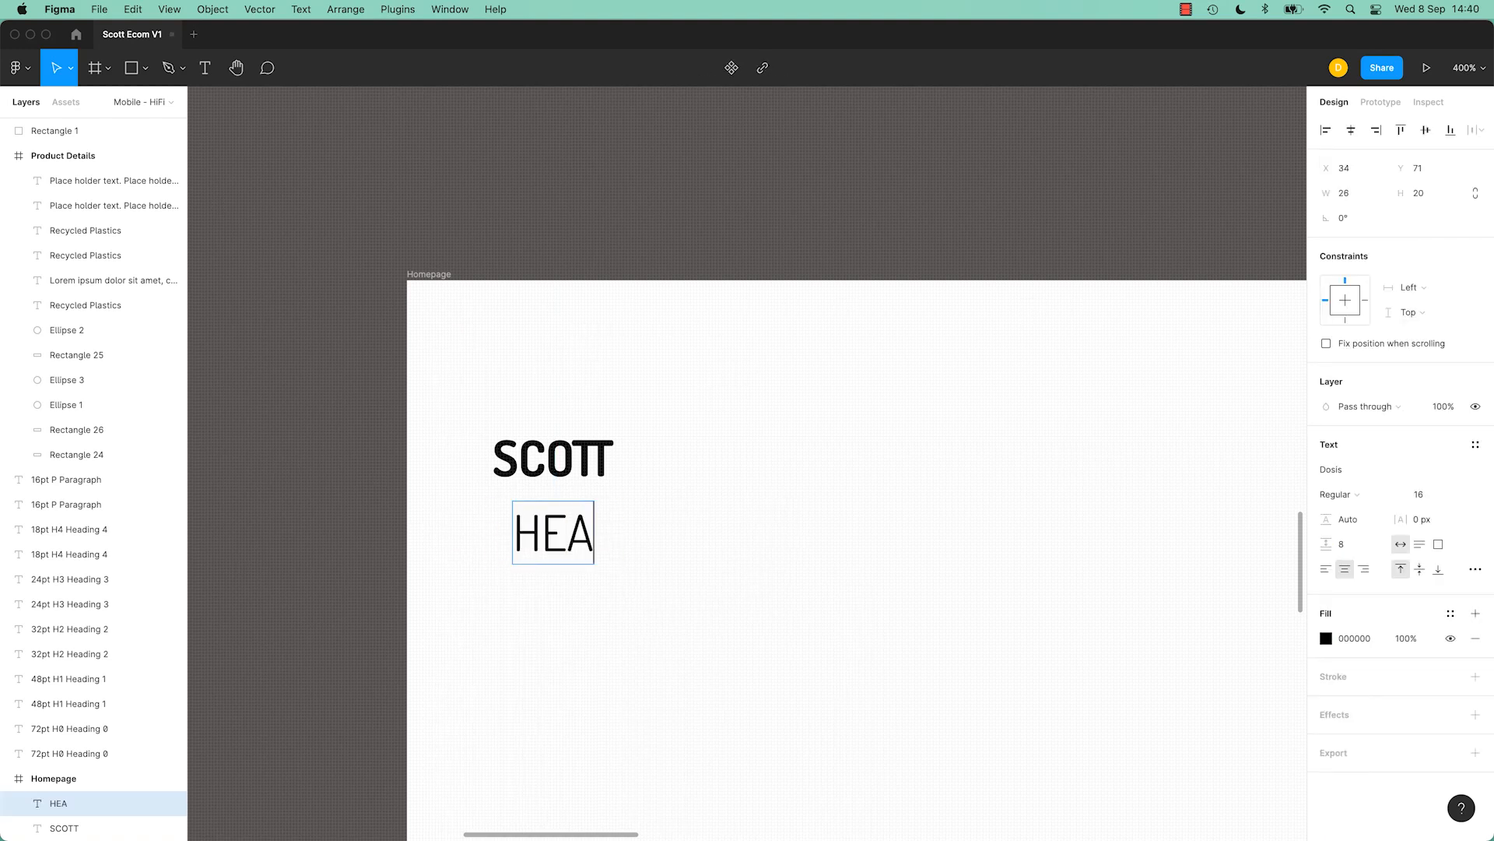
text(DPHONES)
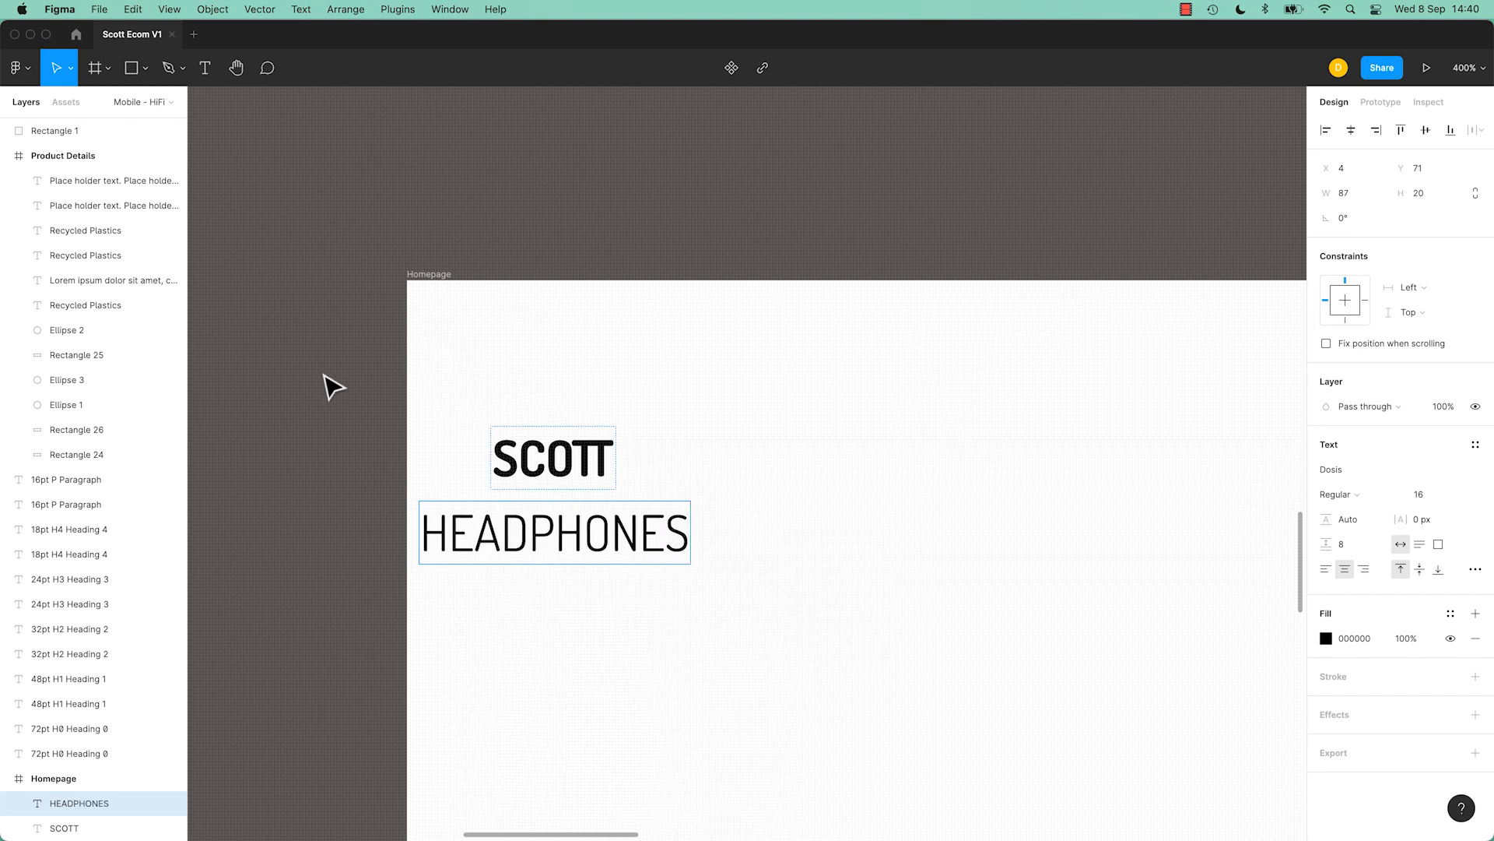
key(Escape)
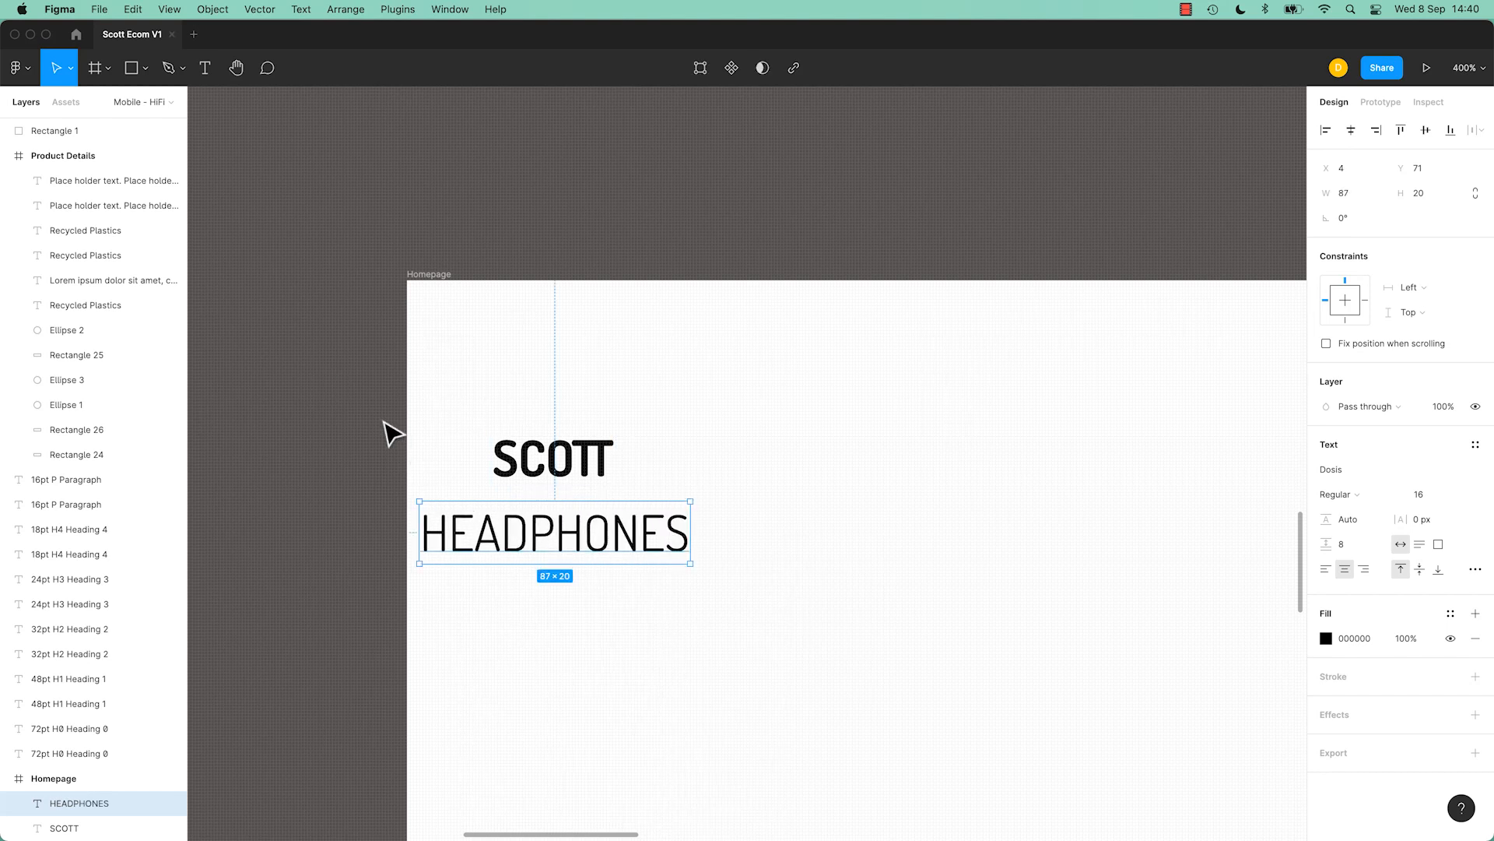
Line up the bold SCOTT text with the start of HEADPHONES just above it and scale it proportionally to about 87 px wide.
click(596, 479)
drag(583, 471, 514, 495)
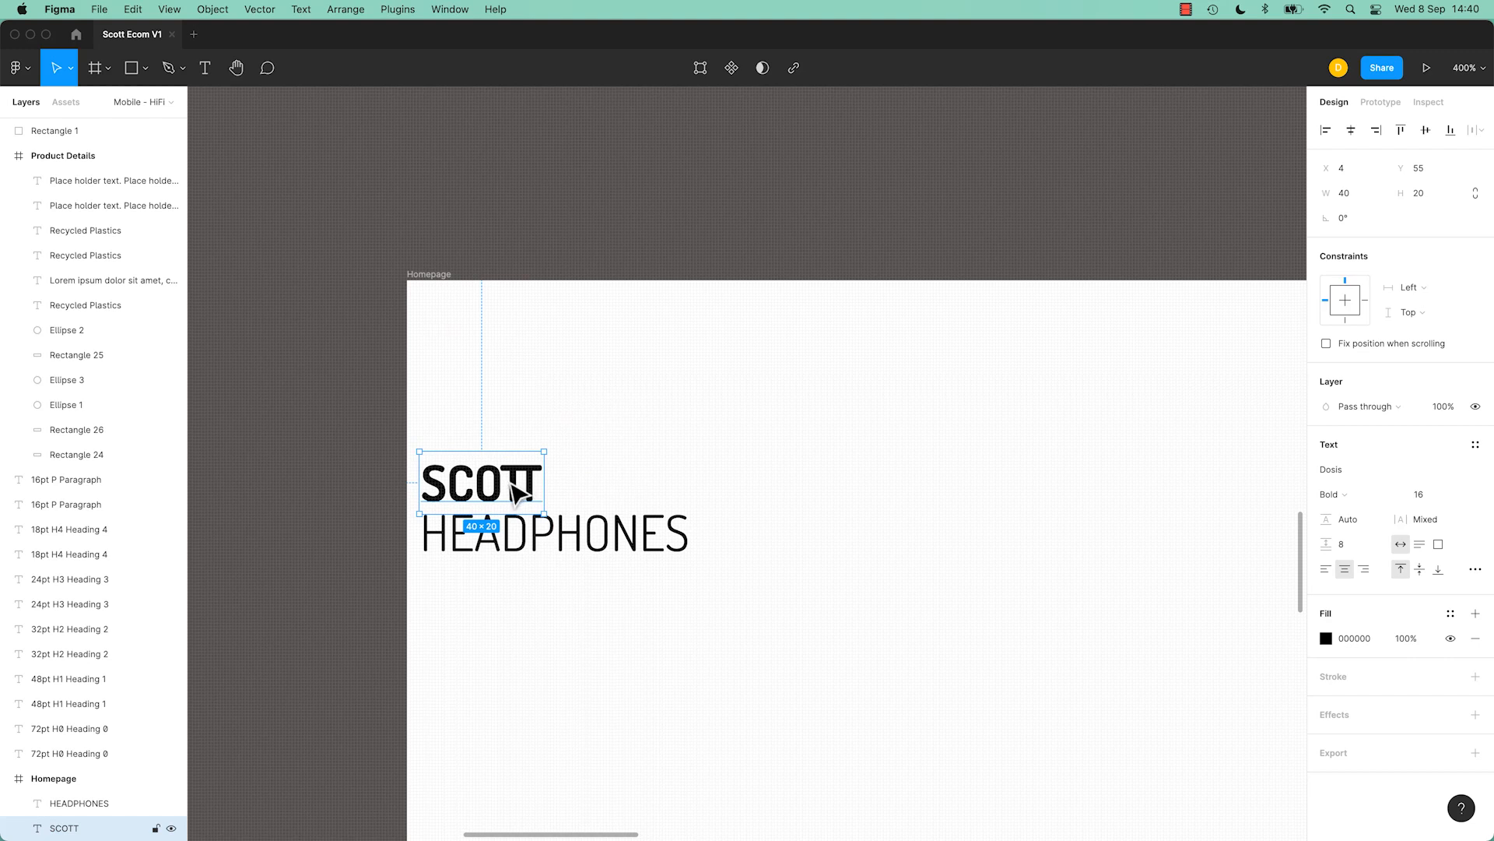
click(70, 67)
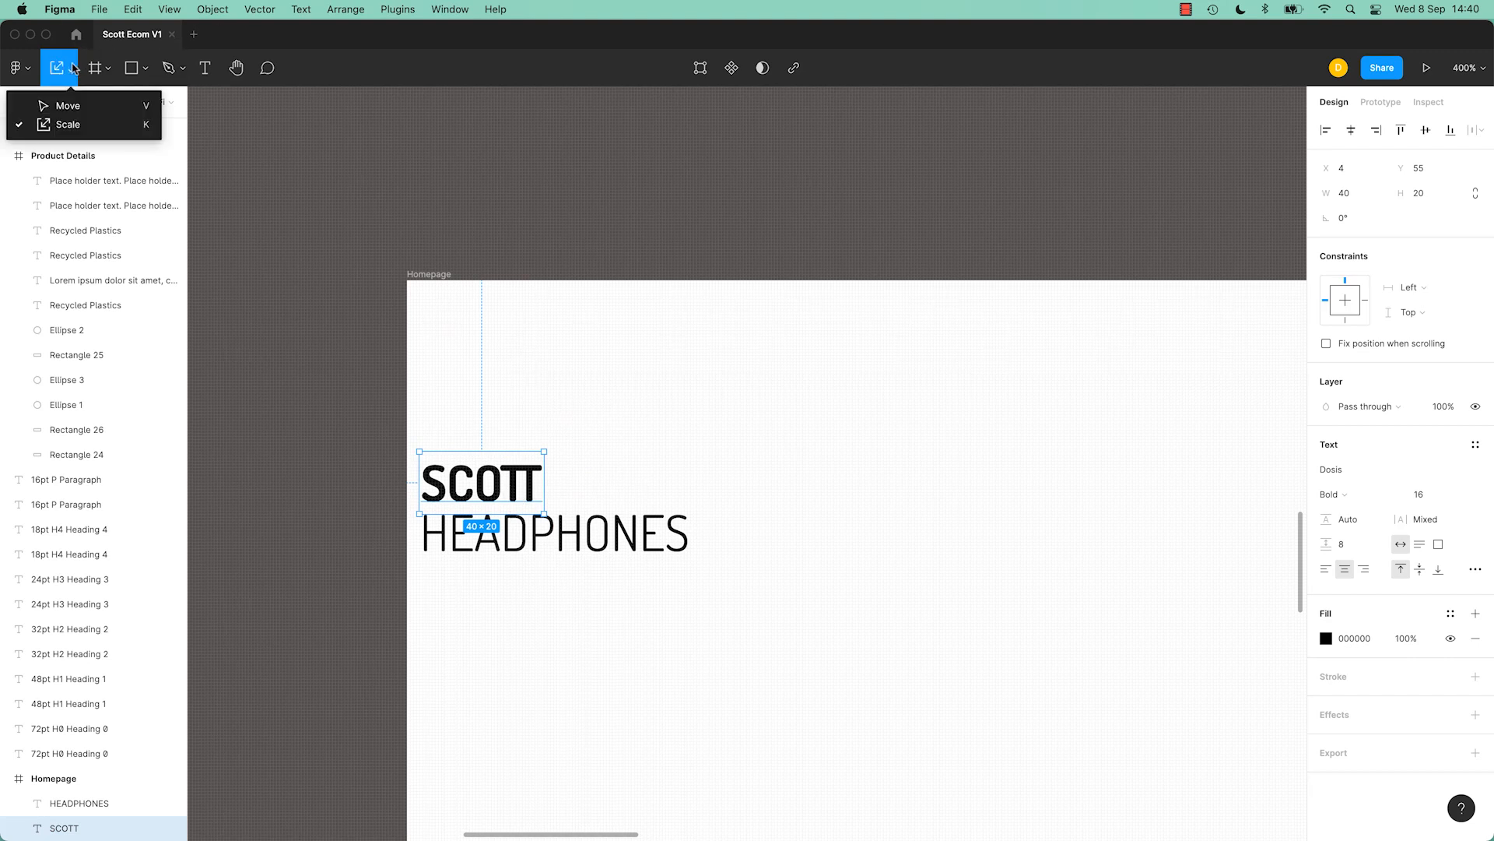
click(86, 107)
drag(545, 450, 690, 379)
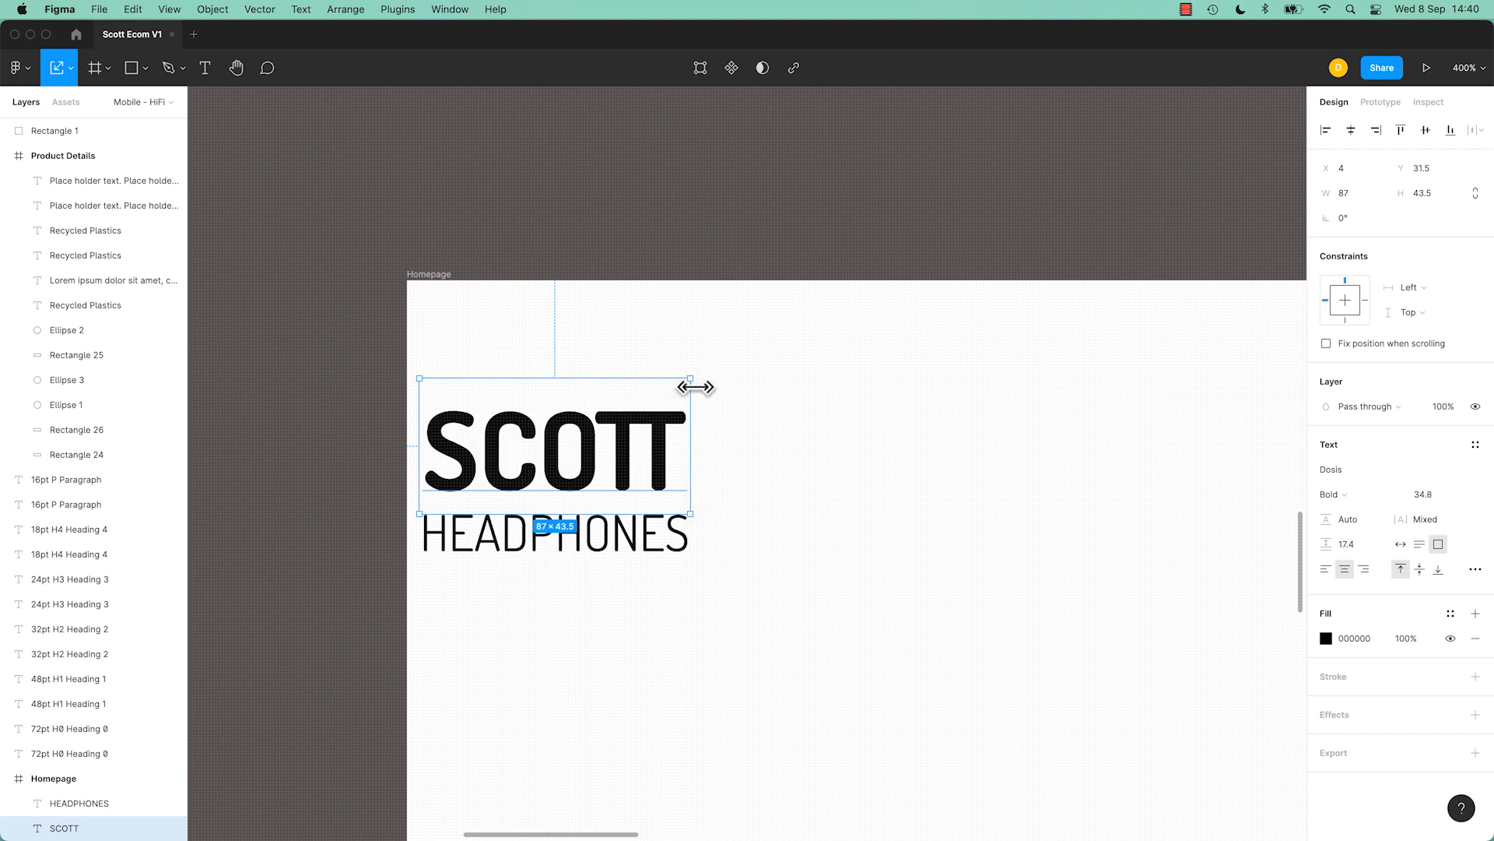
click(801, 461)
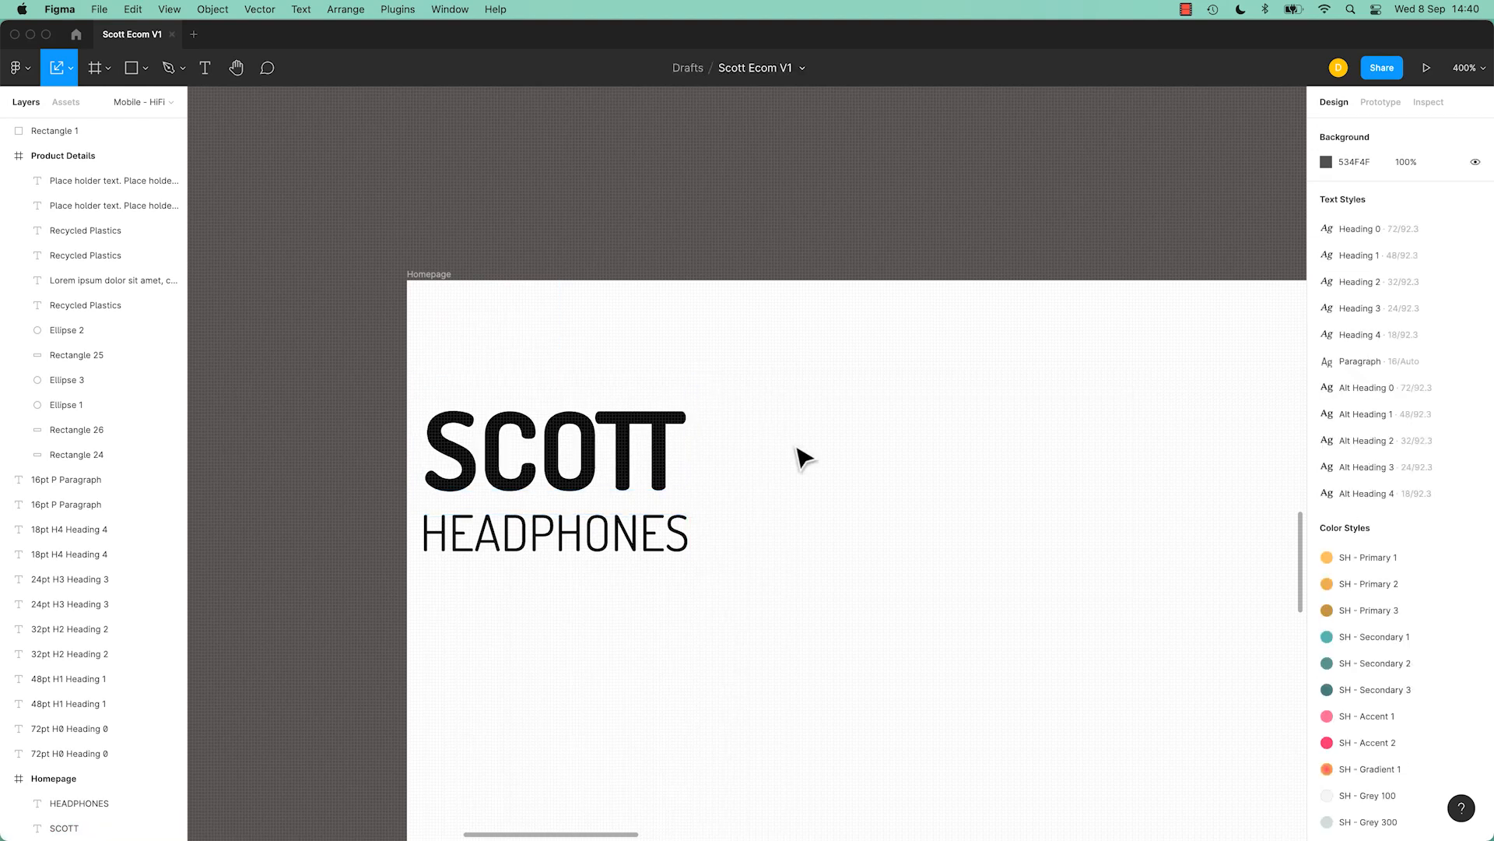
Move the SCOTT and HEADPHONES texts together so that SCOTT sits at about X 27, Y 20 in the Homepage frame.
click(628, 549)
drag(770, 418, 703, 447)
shift+click(637, 531)
click(840, 464)
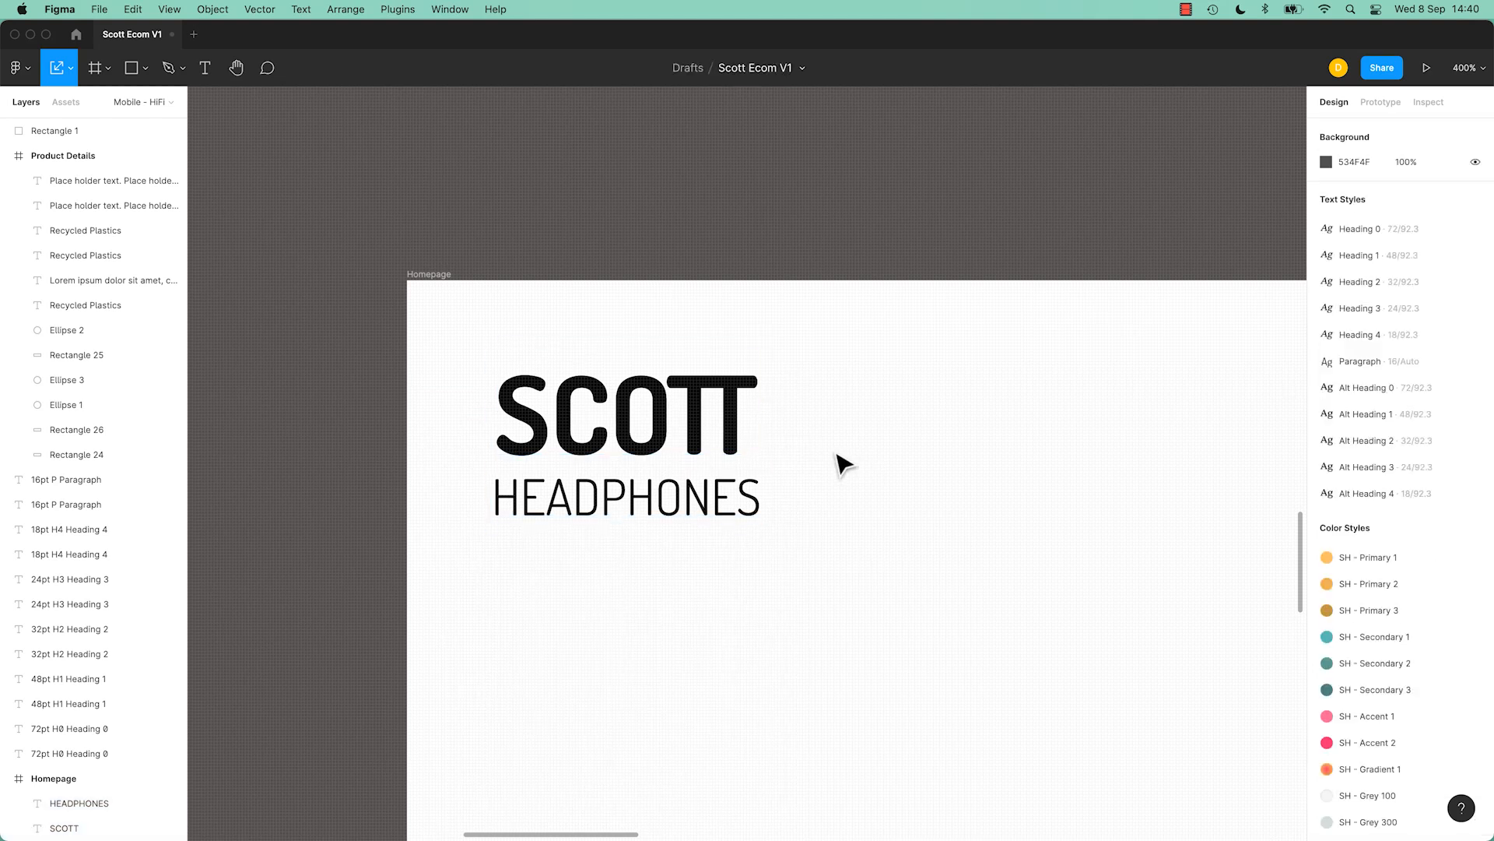
Apply the SH - Primary 2 color style to the fill of the SCOTT text.
click(732, 456)
click(1326, 638)
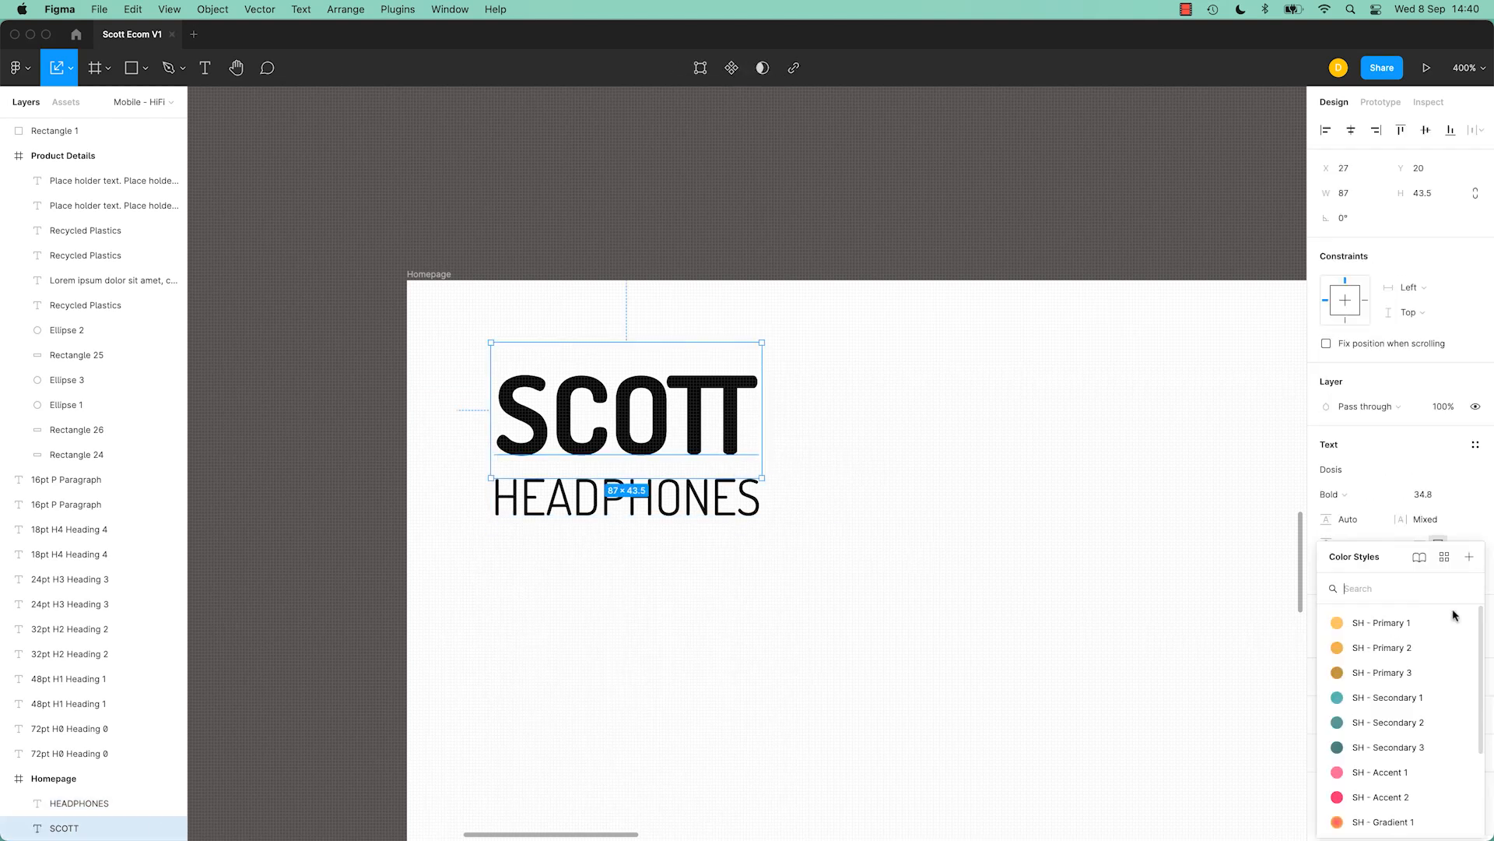
click(1367, 647)
Apply a near-black color style to the fill of the HEADPHONES text.
click(728, 510)
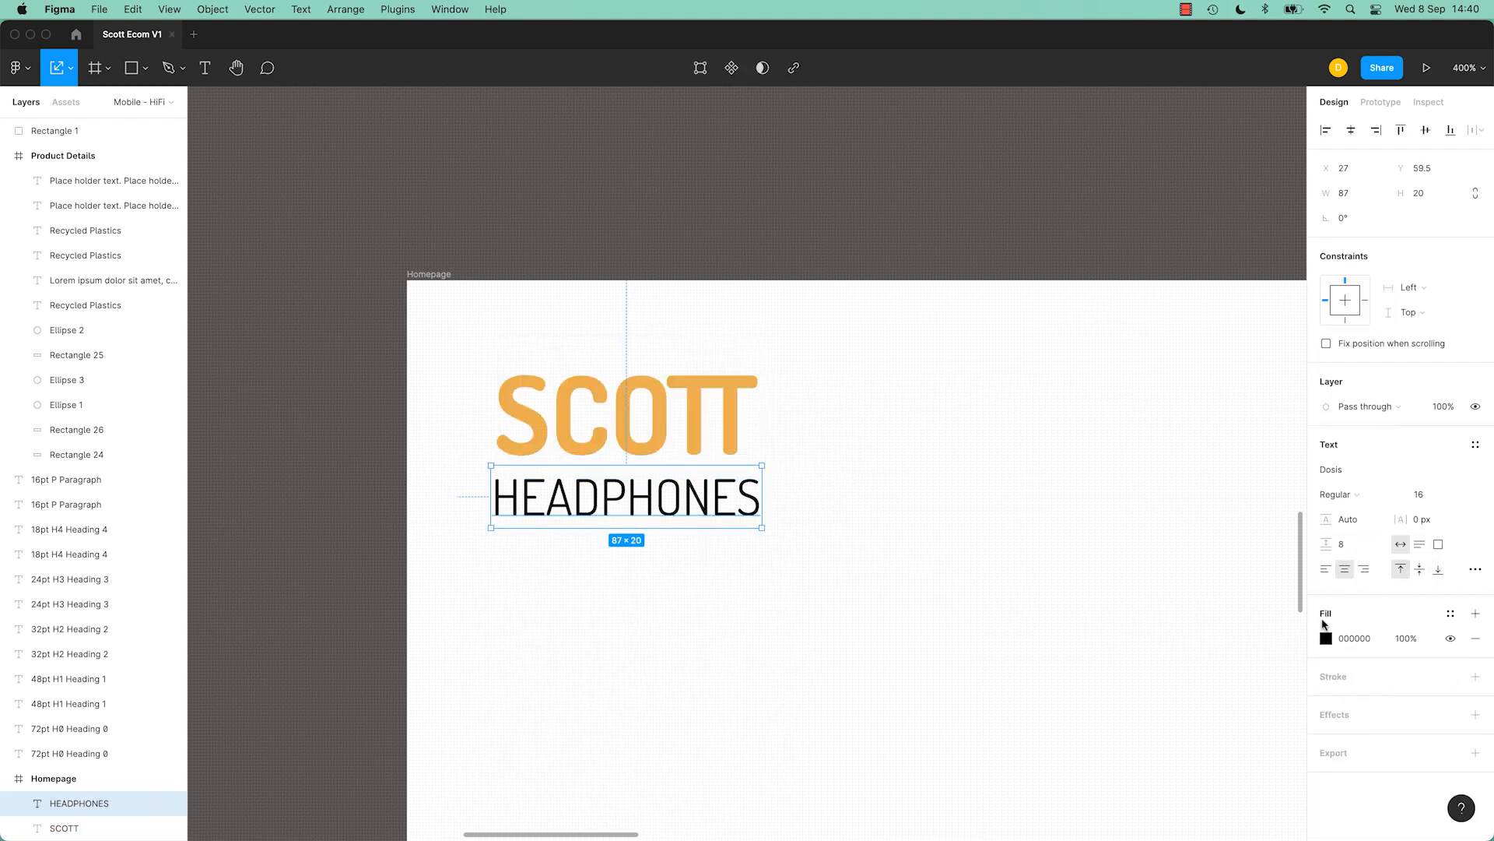
click(1326, 638)
click(1328, 639)
click(1337, 635)
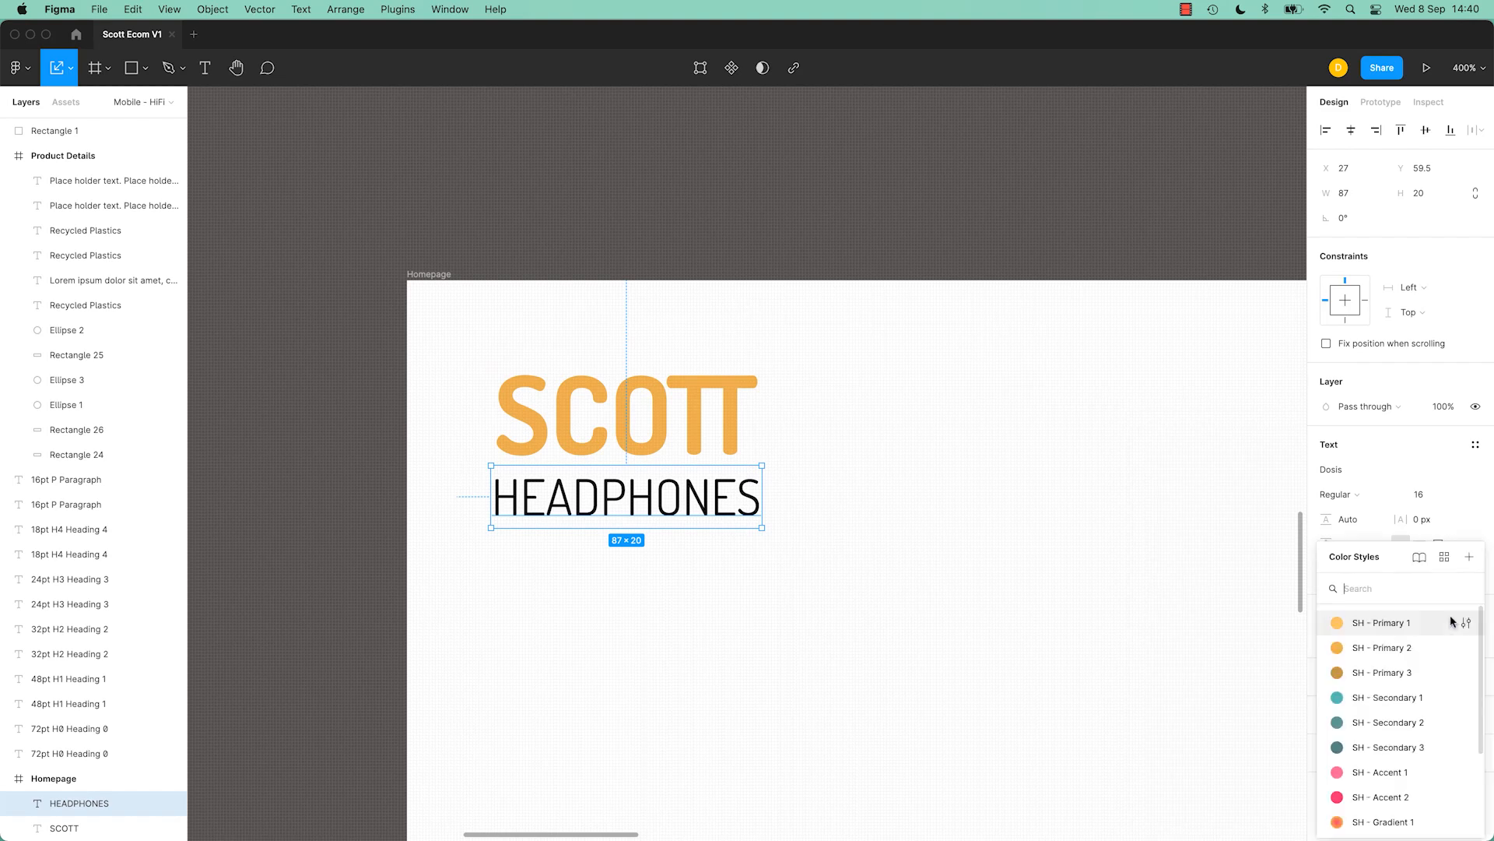
scroll(1377, 778, down, 4)
click(734, 614)
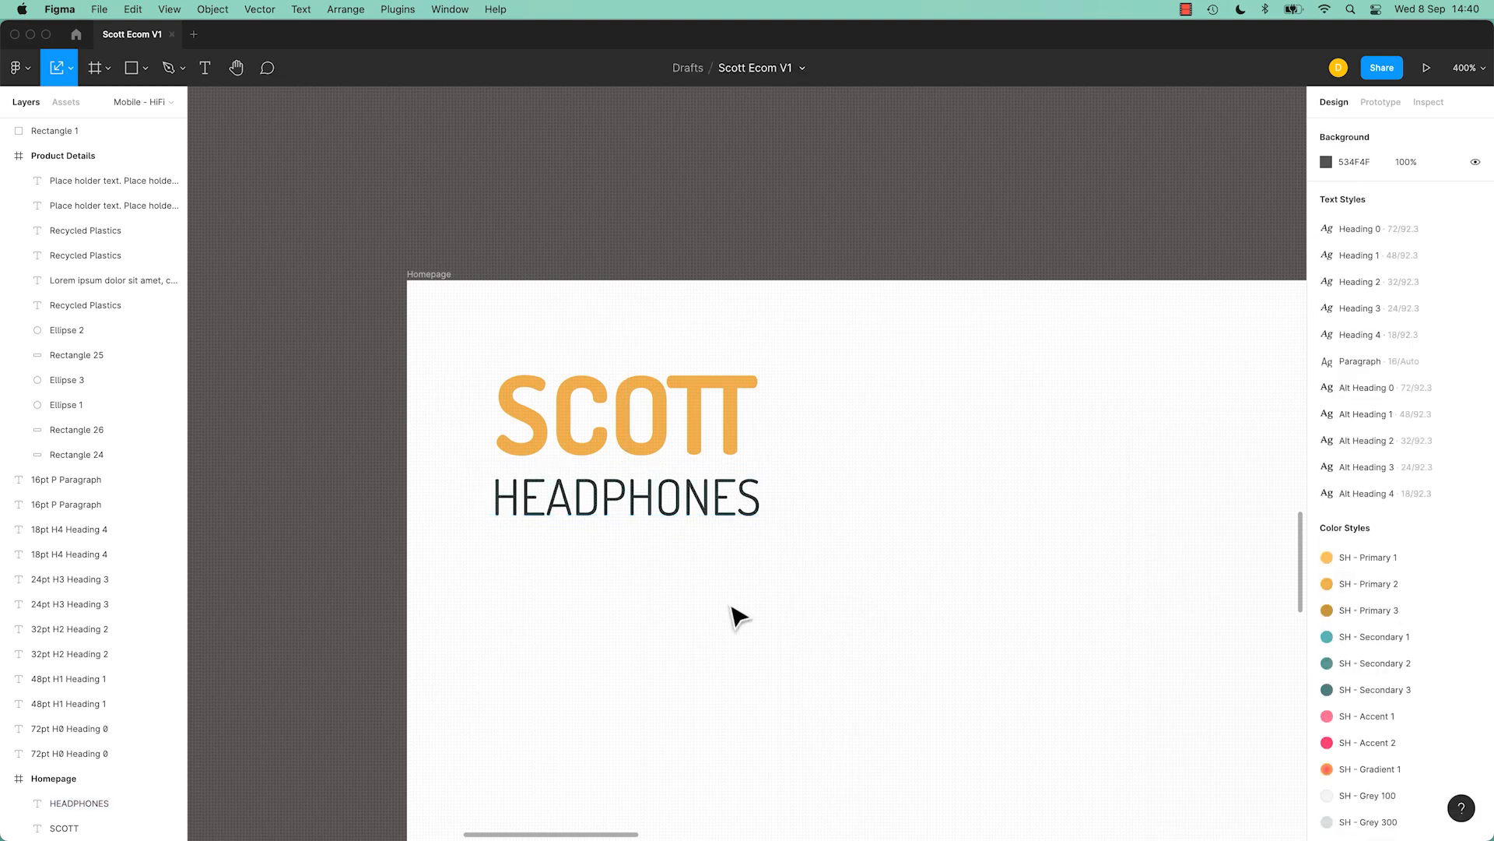
Examine the Recycled Plastics headings in the Product Details frame and the heading samples beside the mockups.
key(super+minus)
drag(734, 614, 596, 413)
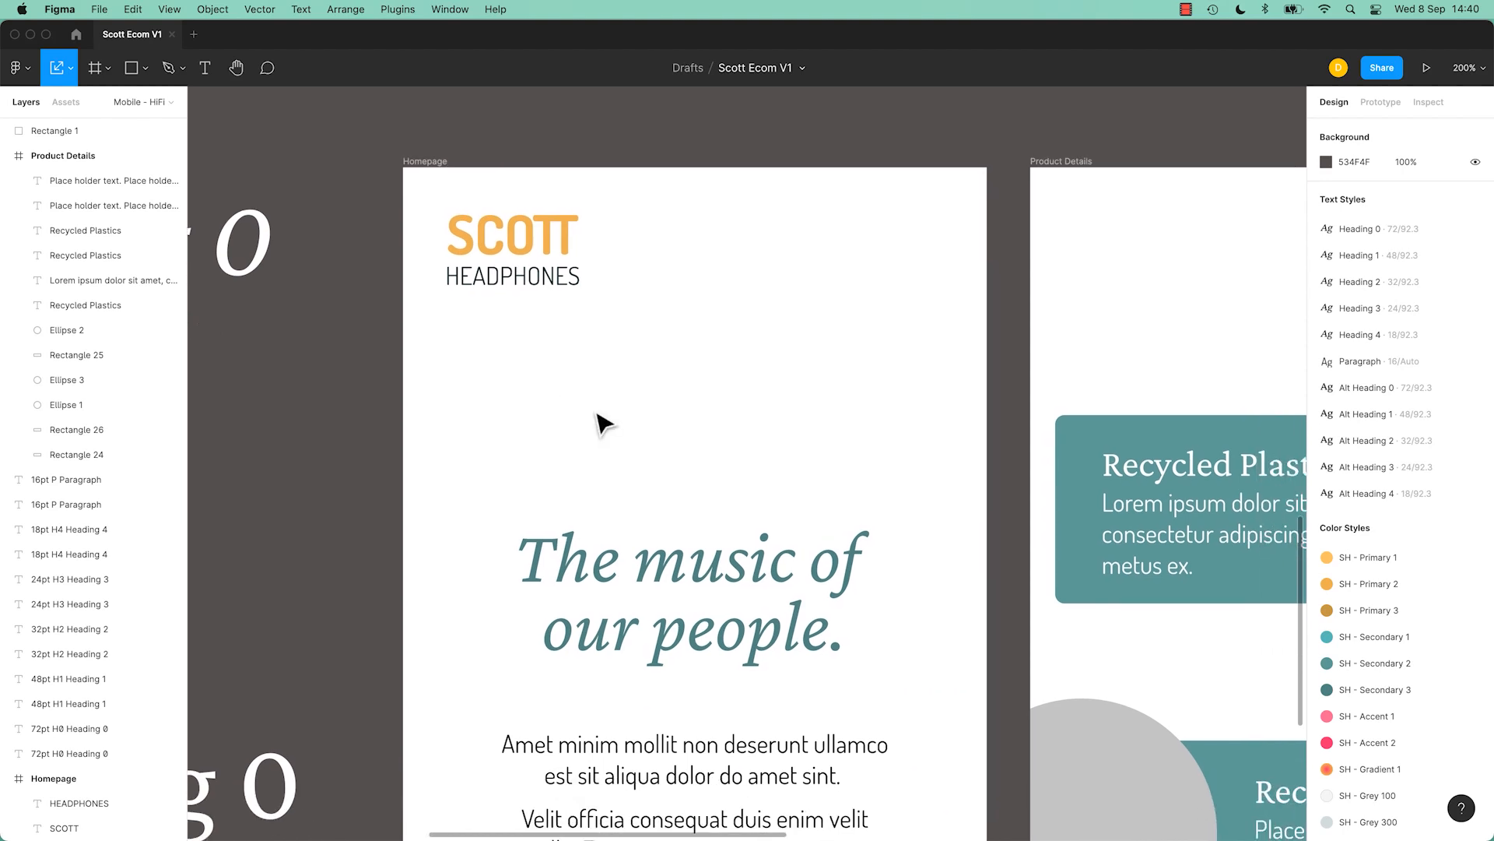
key(shift+0)
scroll(667, 408, down, 3)
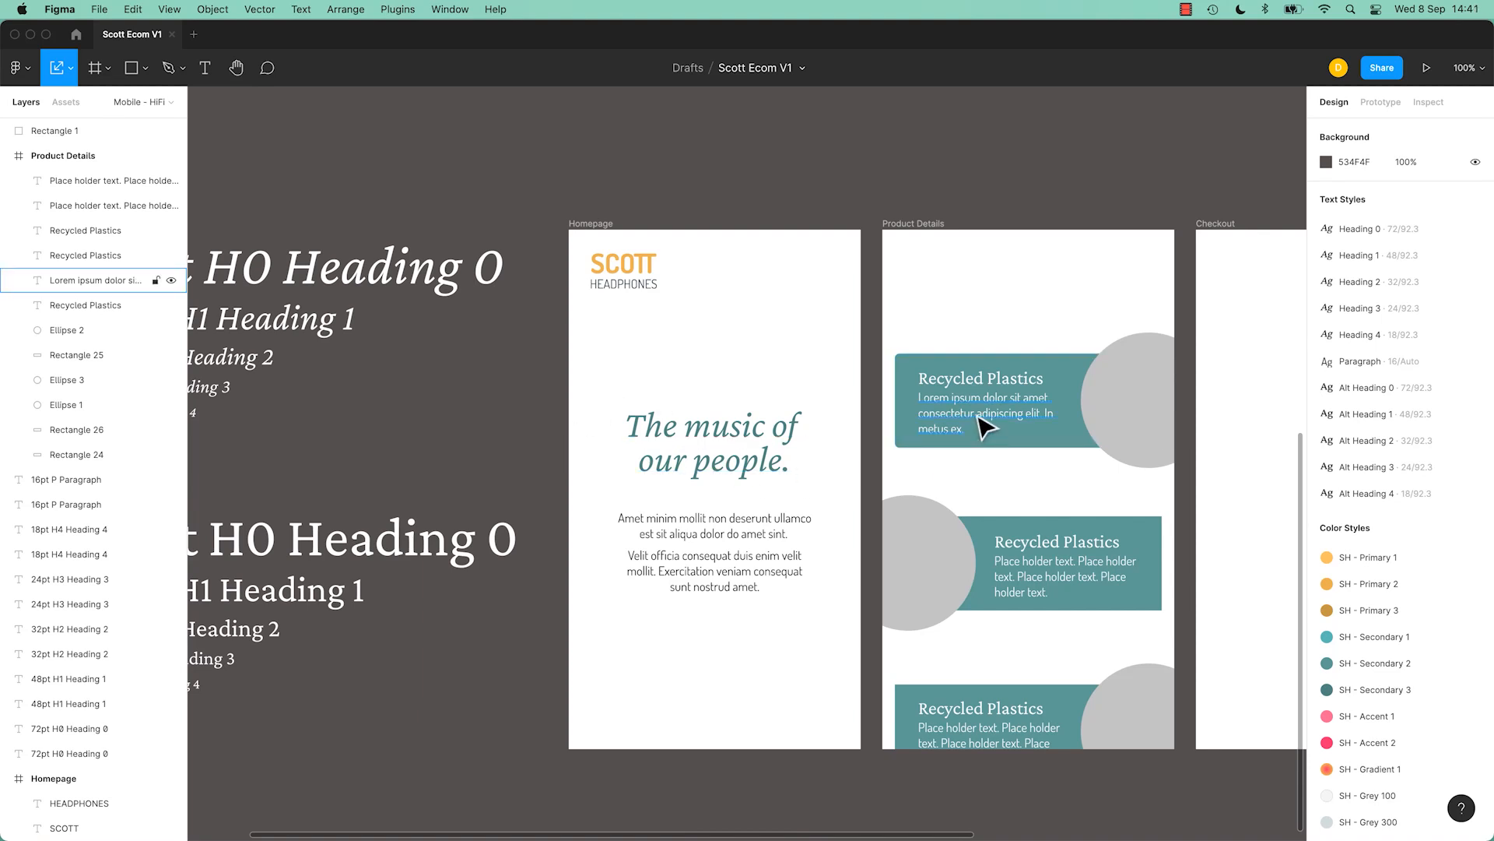
click(956, 384)
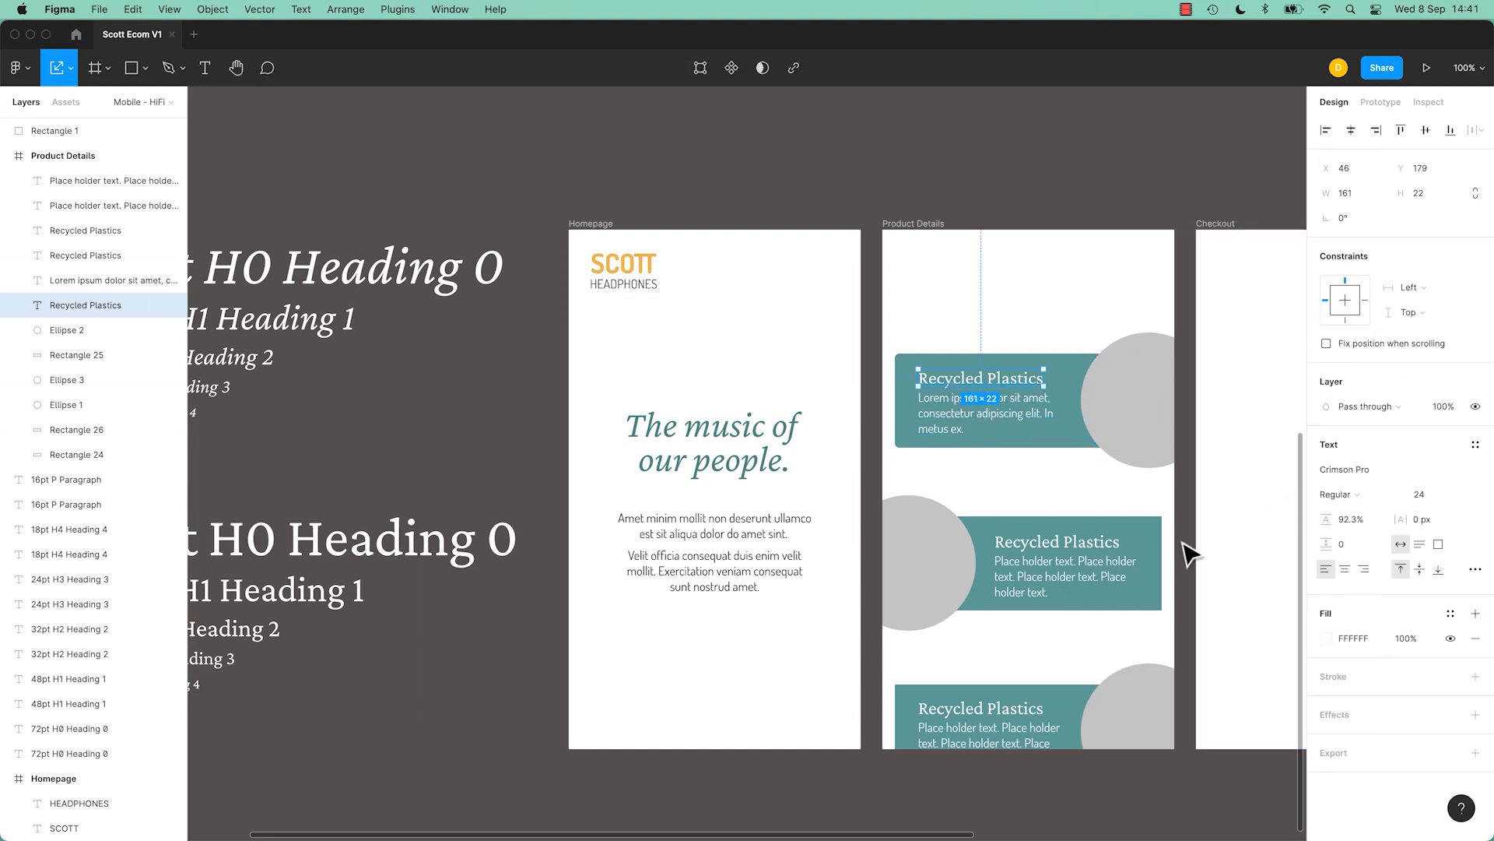
click(1113, 544)
click(1040, 722)
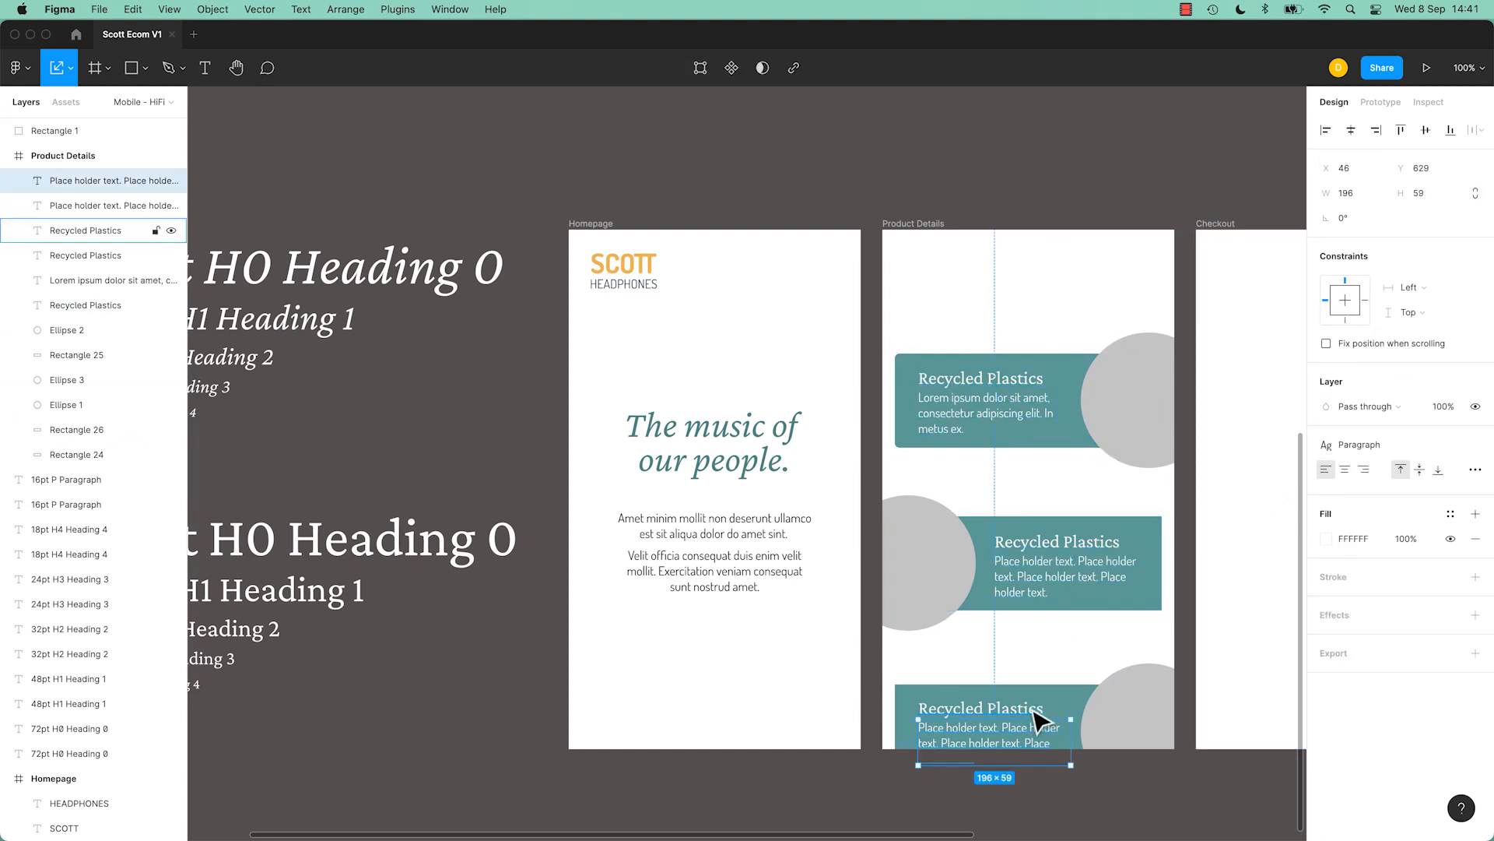
click(1029, 710)
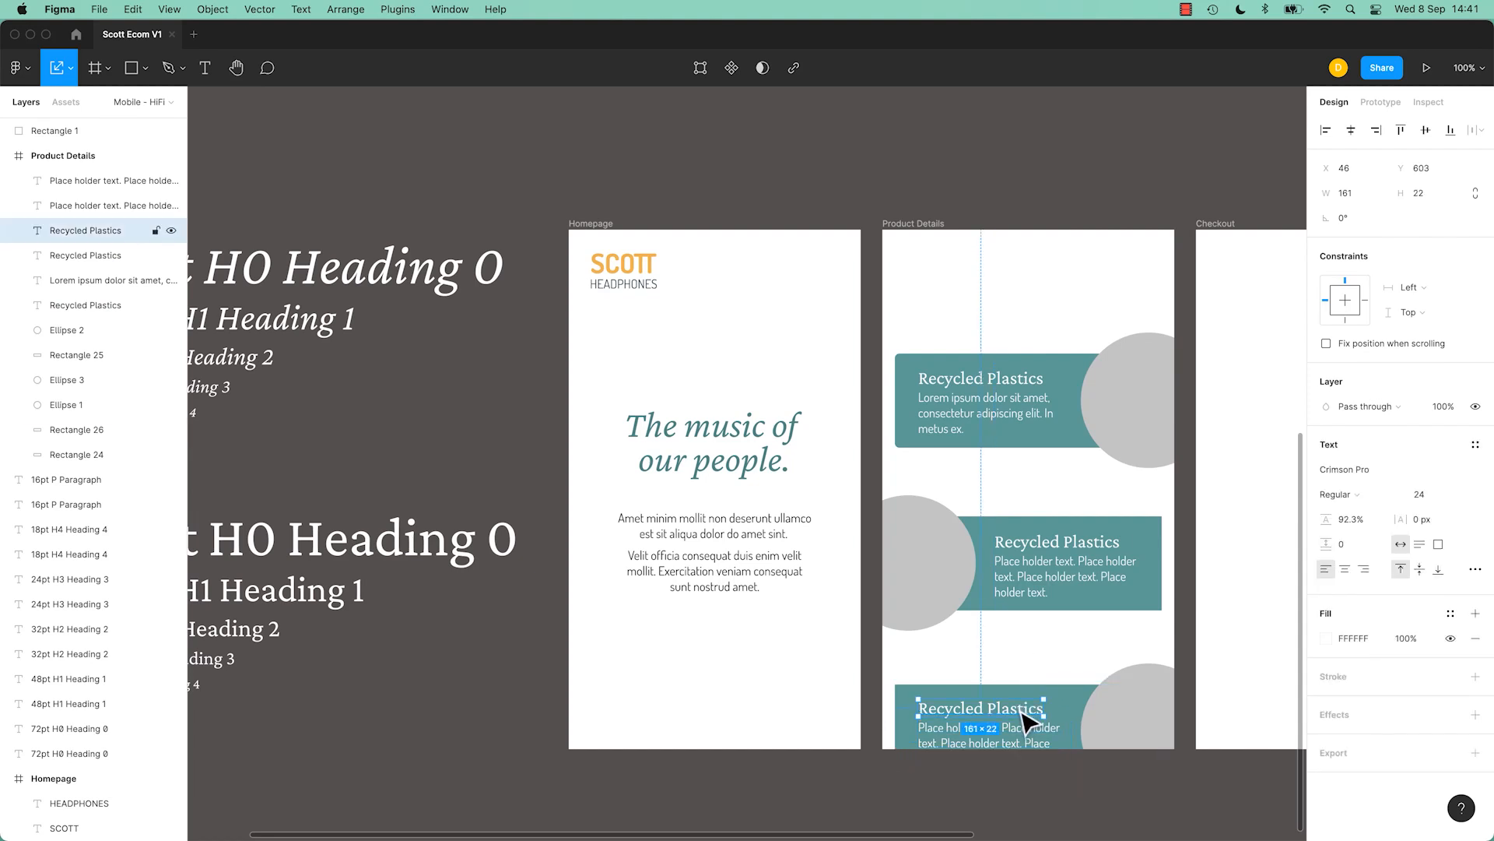
click(404, 692)
scroll(428, 682, left, 5)
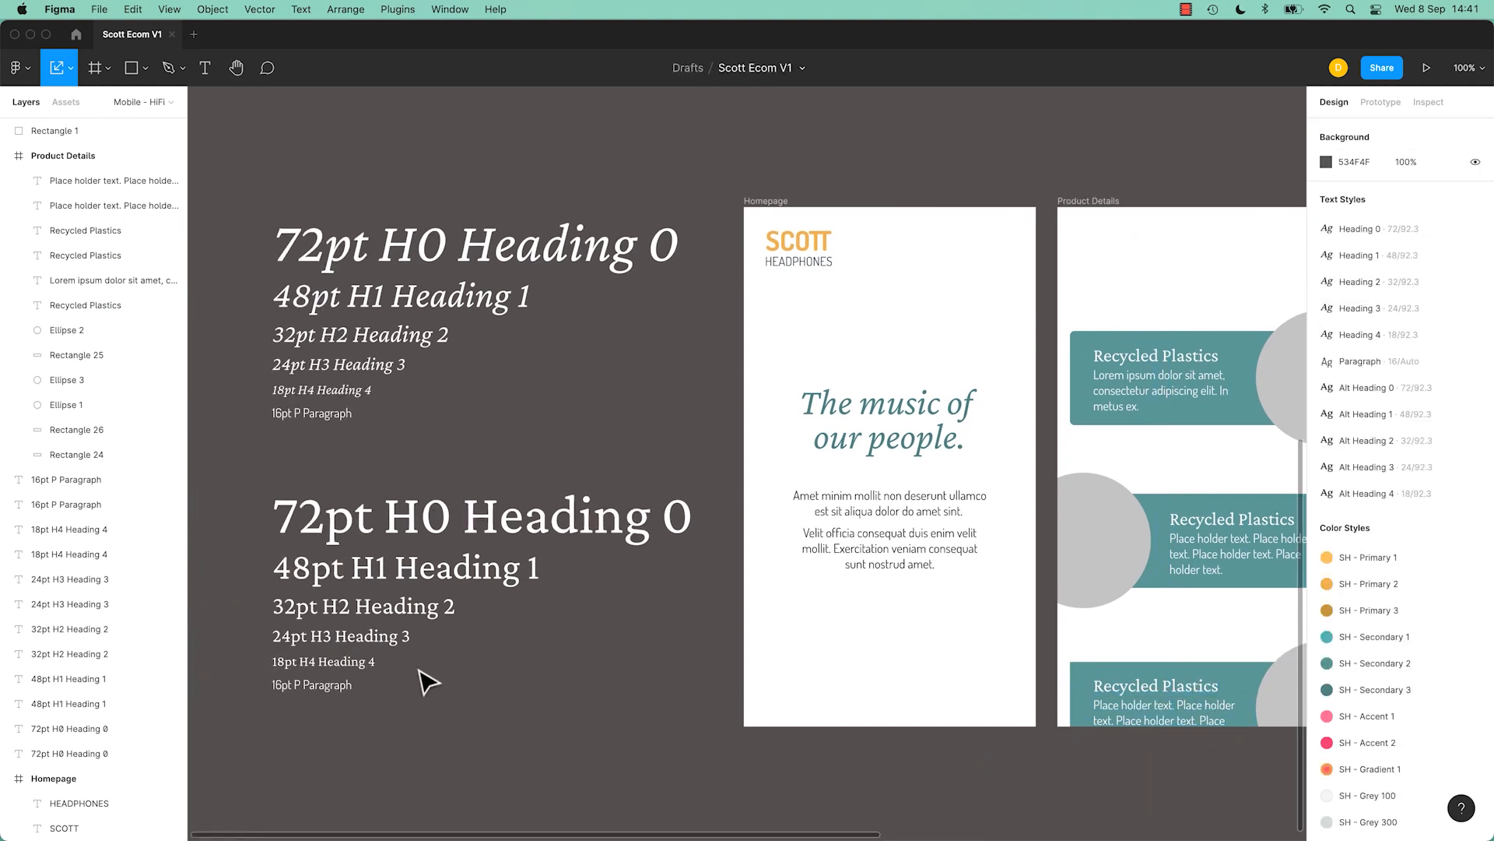
click(394, 658)
click(610, 617)
scroll(483, 568, right, 5)
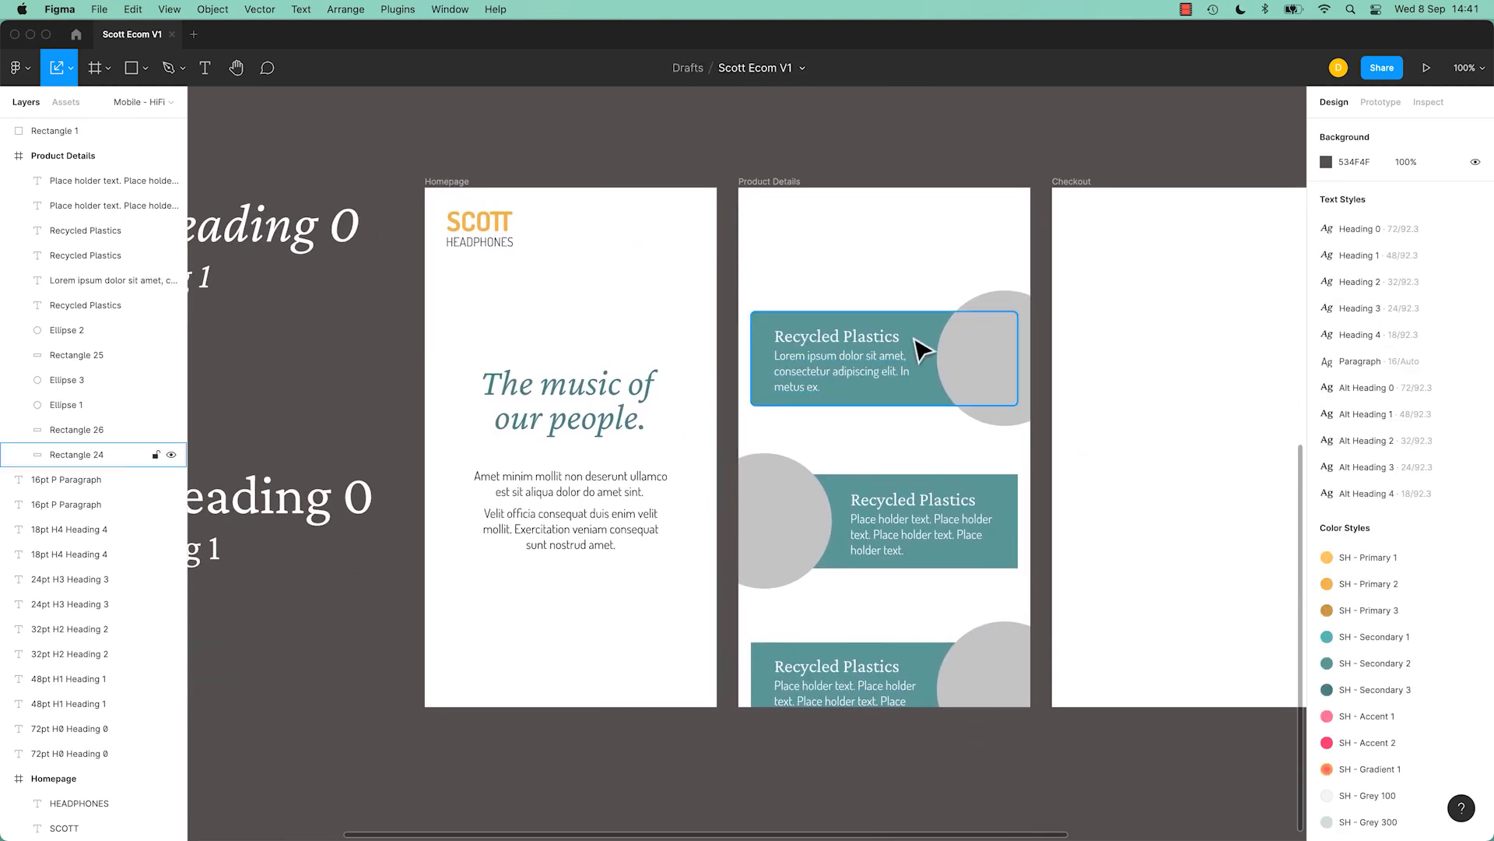
Select the first Recycled Plastics heading and look up the edit command for selecting all with same text properties.
click(887, 343)
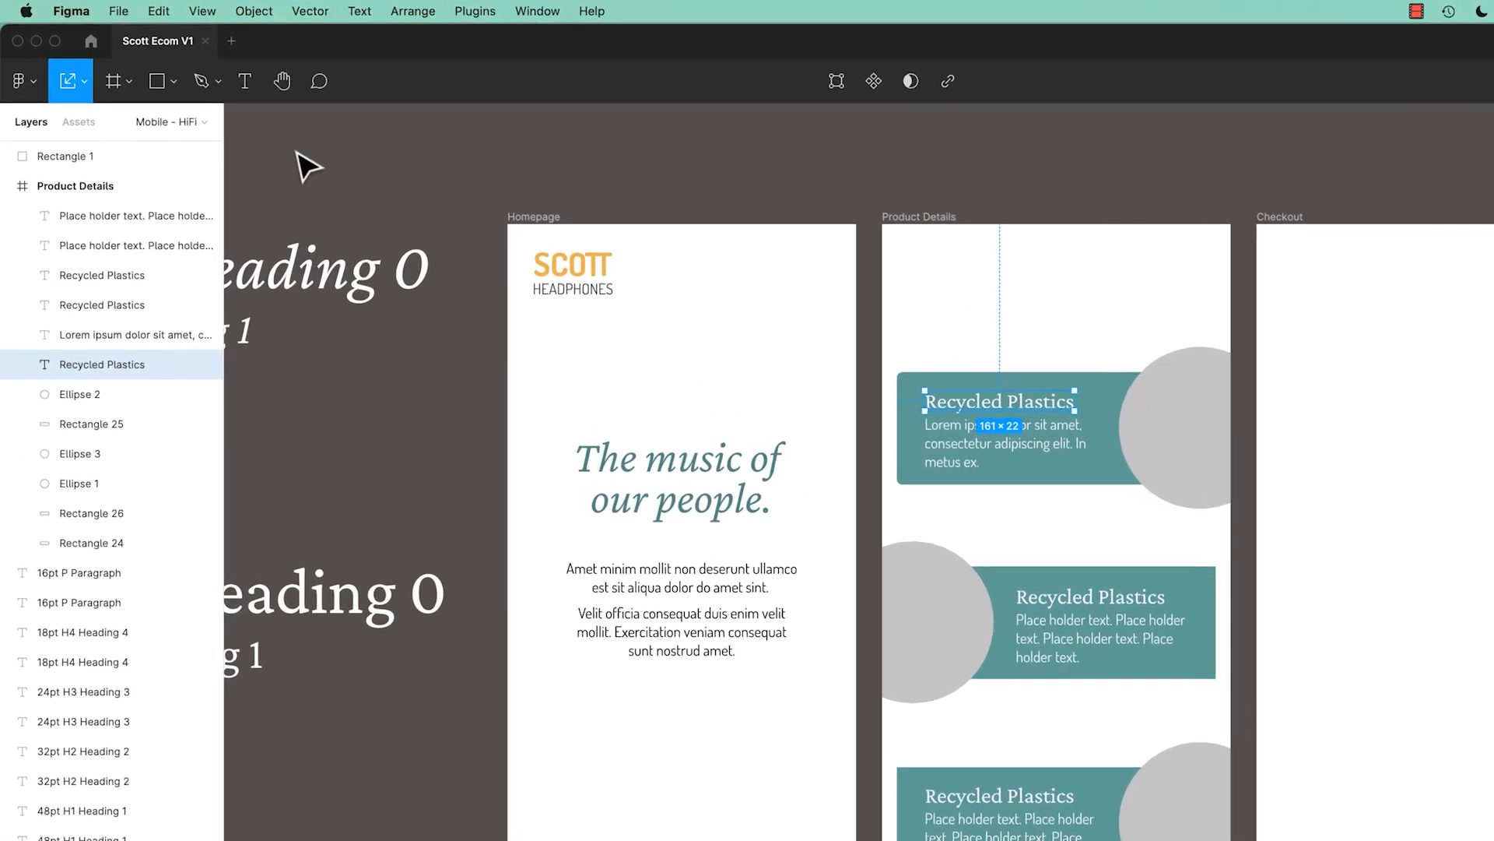
click(11, 80)
mouse_move(88, 201)
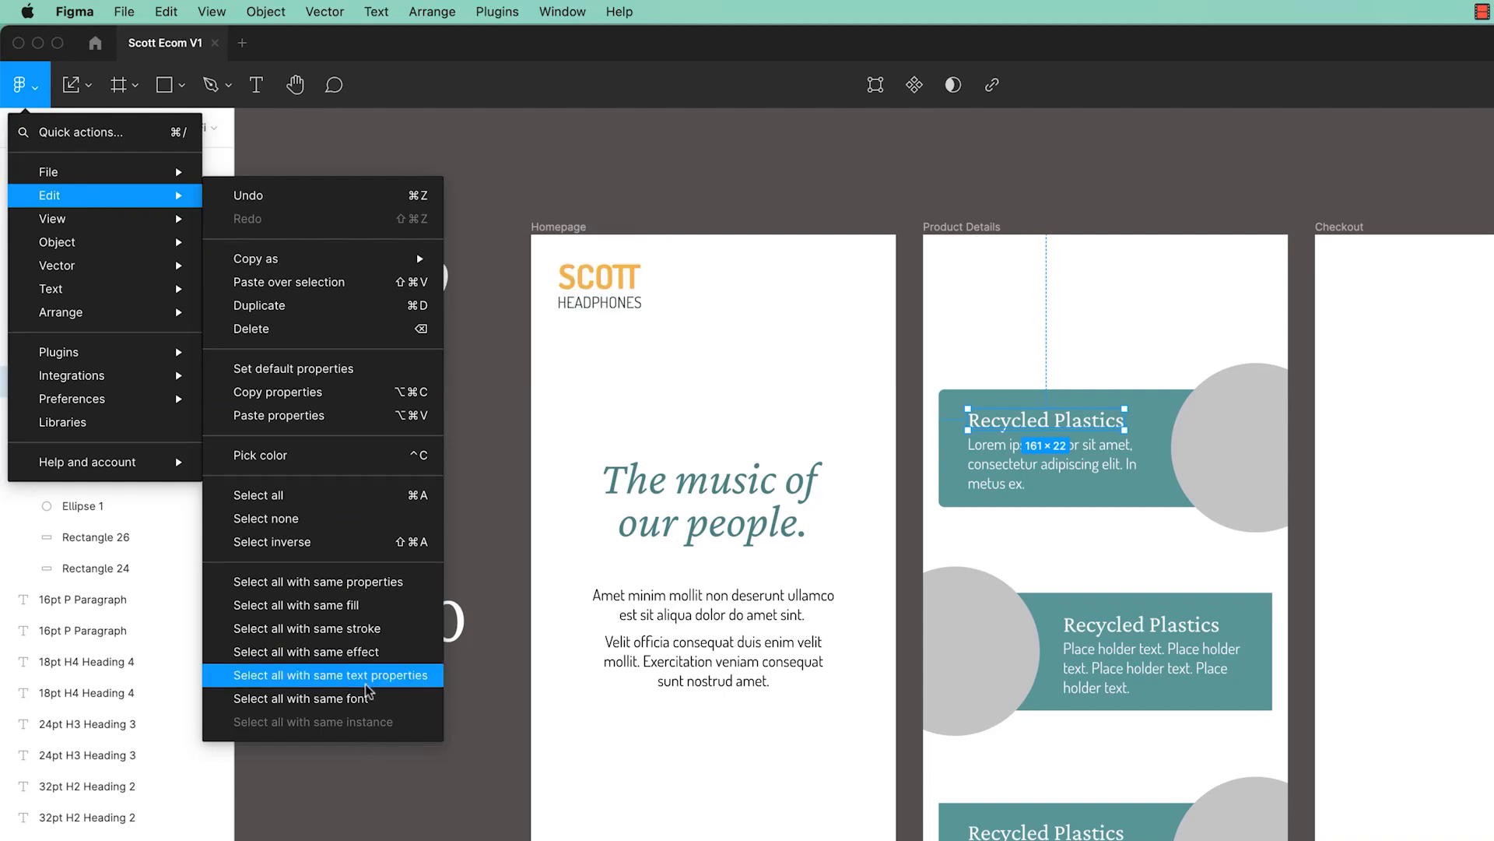
click(1104, 436)
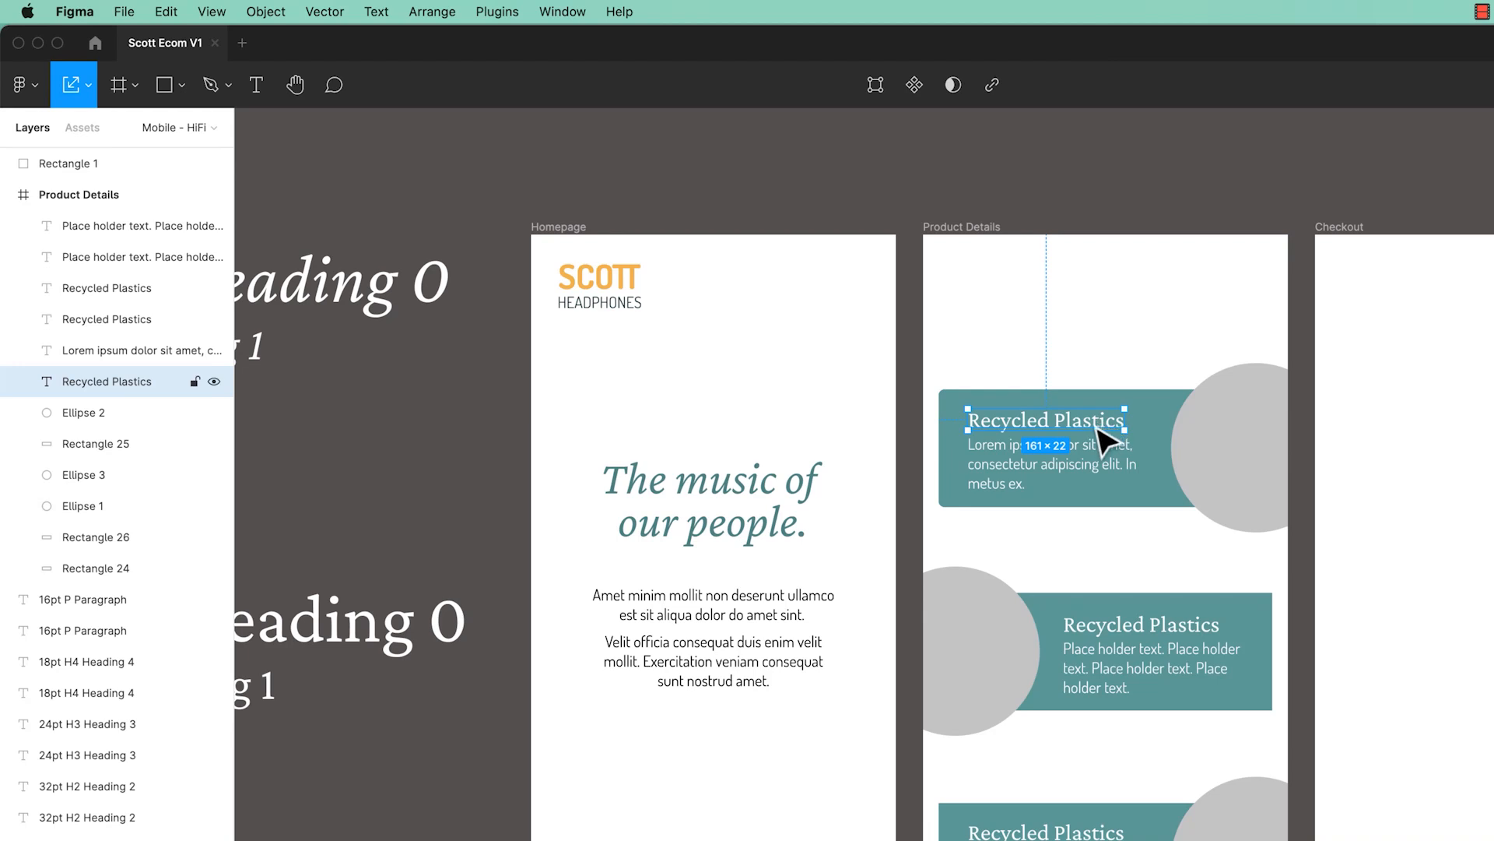
Search the quick actions for "text" and select all text with the same text properties as the first Recycled Plastics heading.
key(ctrl+slash)
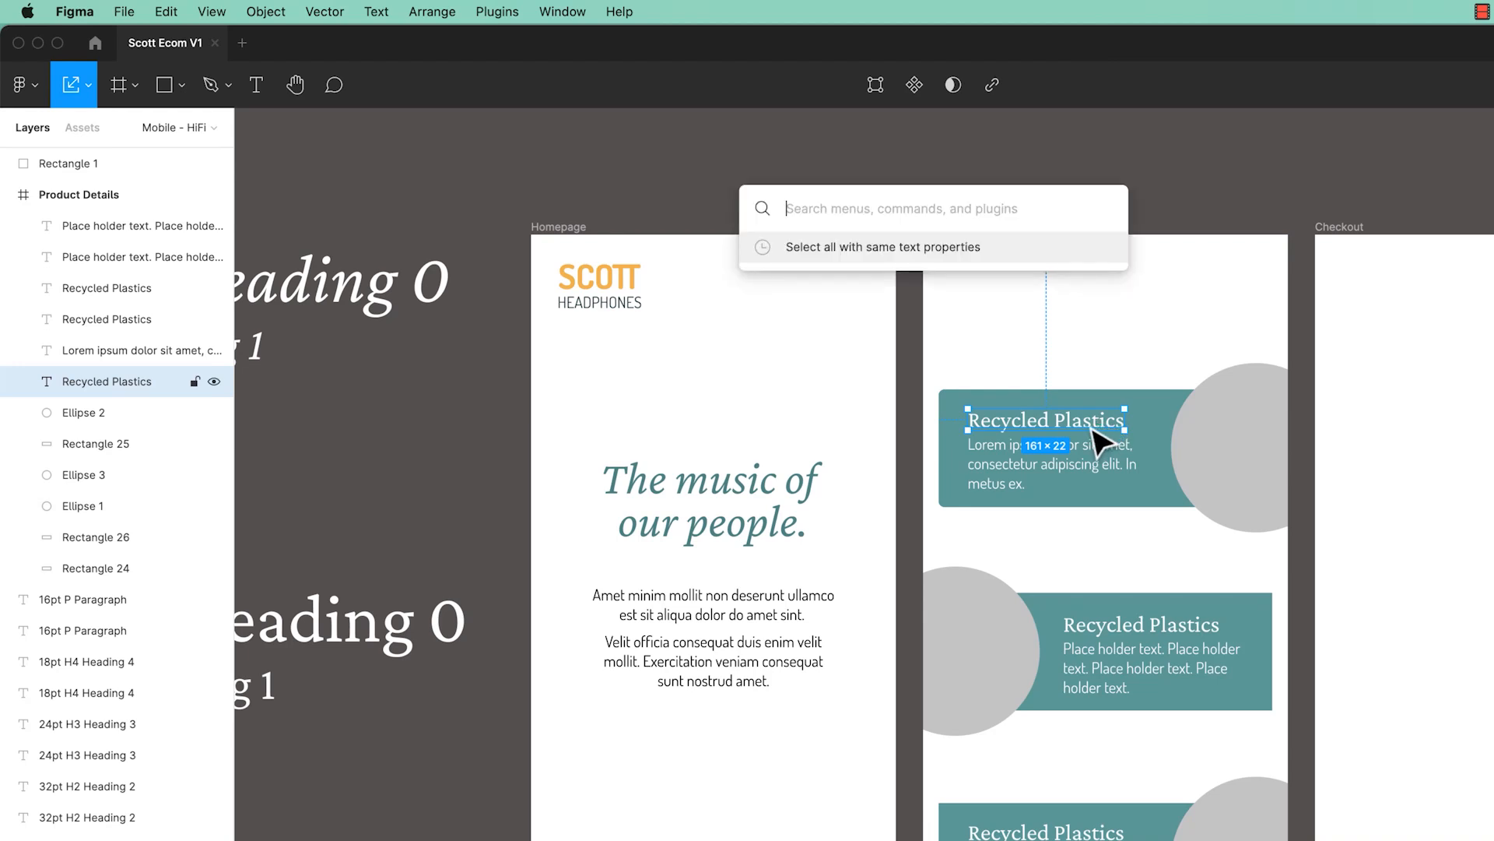
text(TE)
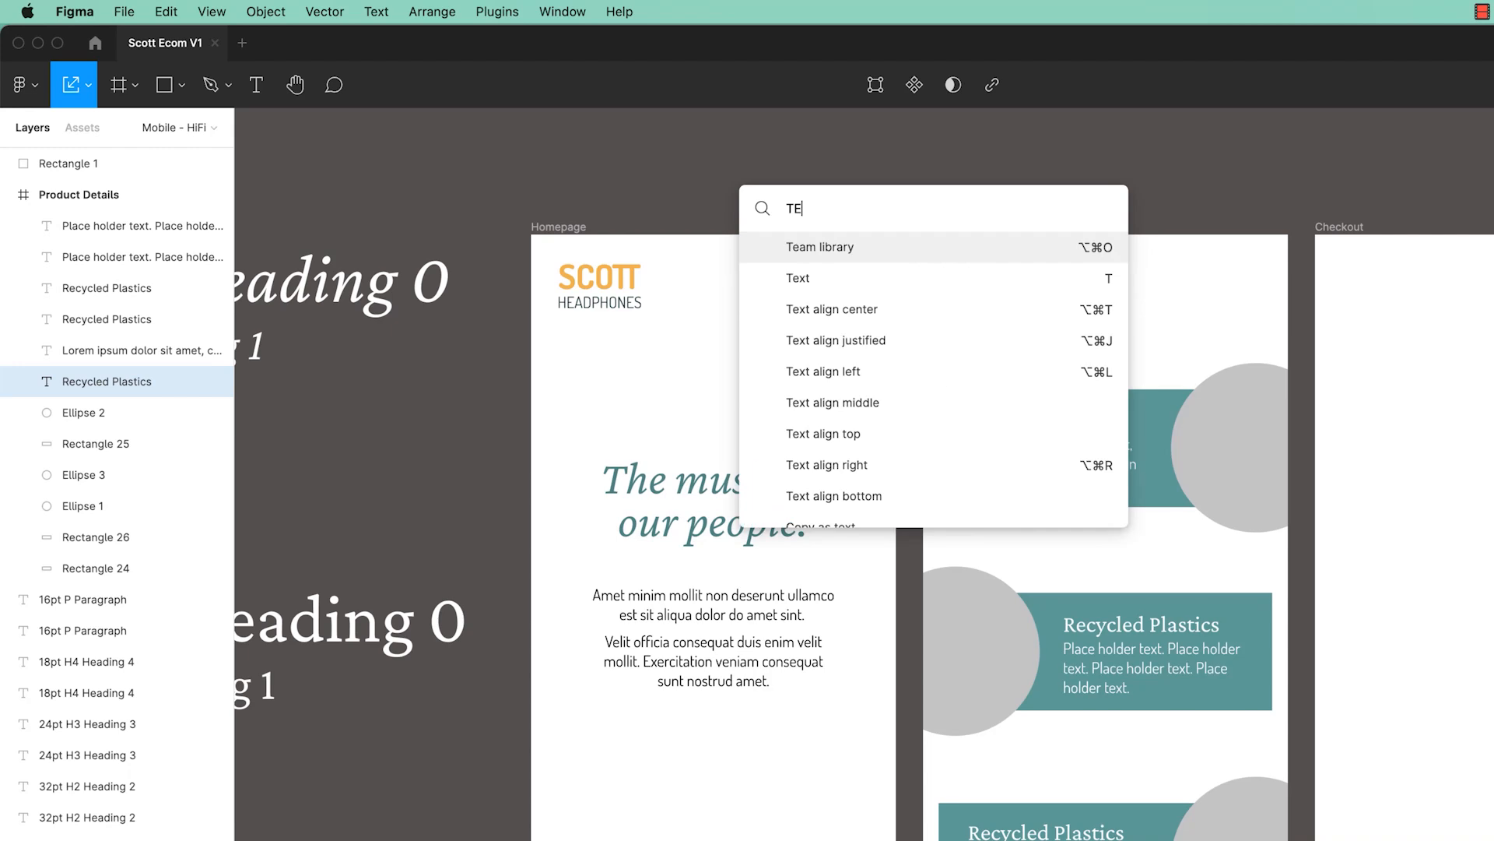
text(XT)
key(BackSpace)
key(BackSpace)
key(BackSpace)
key(BackSpace)
text(text)
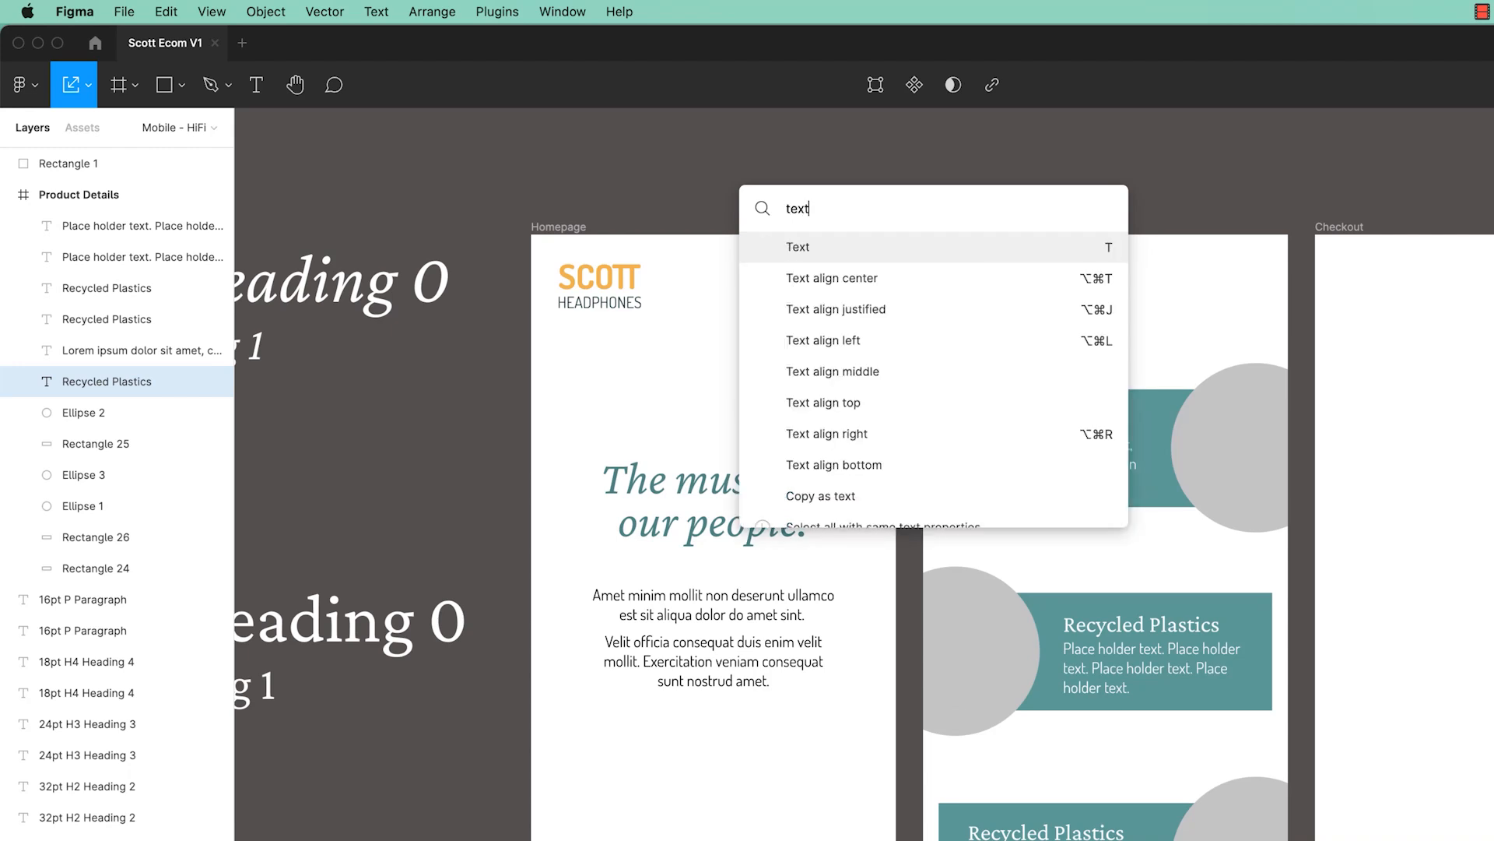
scroll(1016, 395, down, 5)
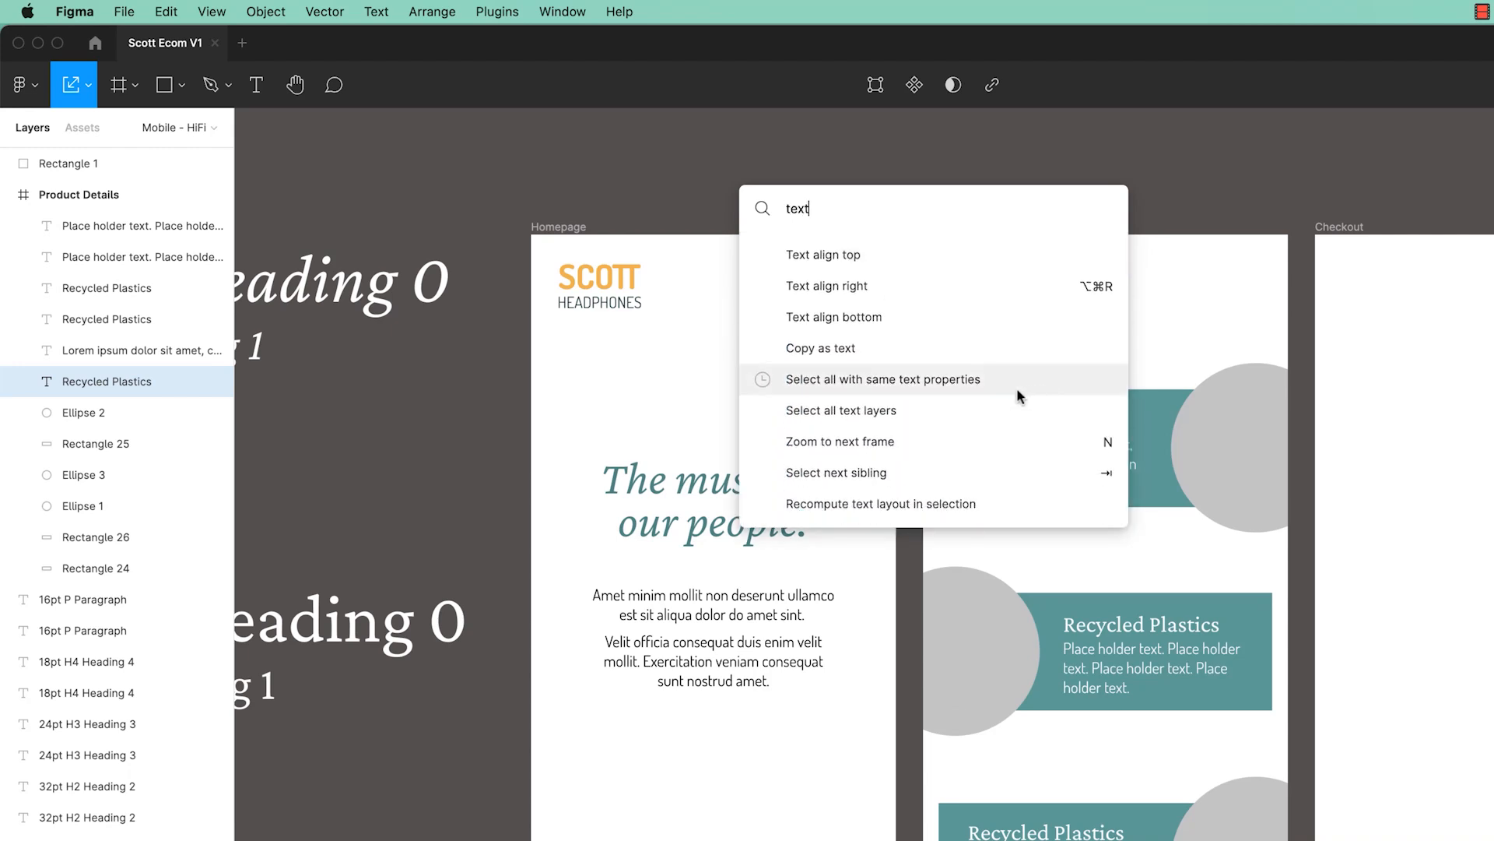
click(870, 384)
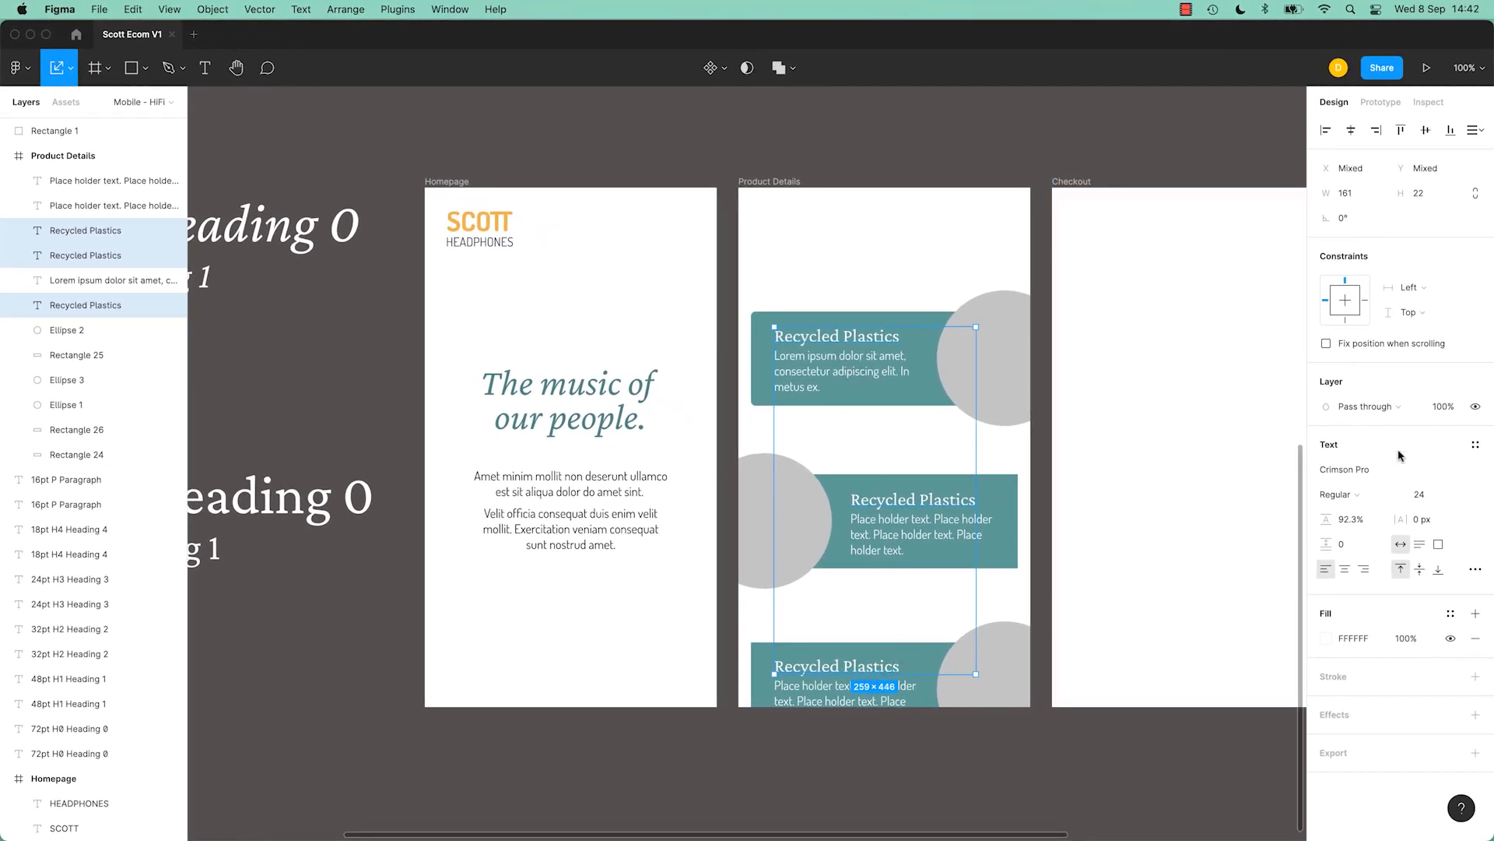
Apply the Heading 3 text style to the selected Recycled Plastics headings and detach the style again.
click(1475, 444)
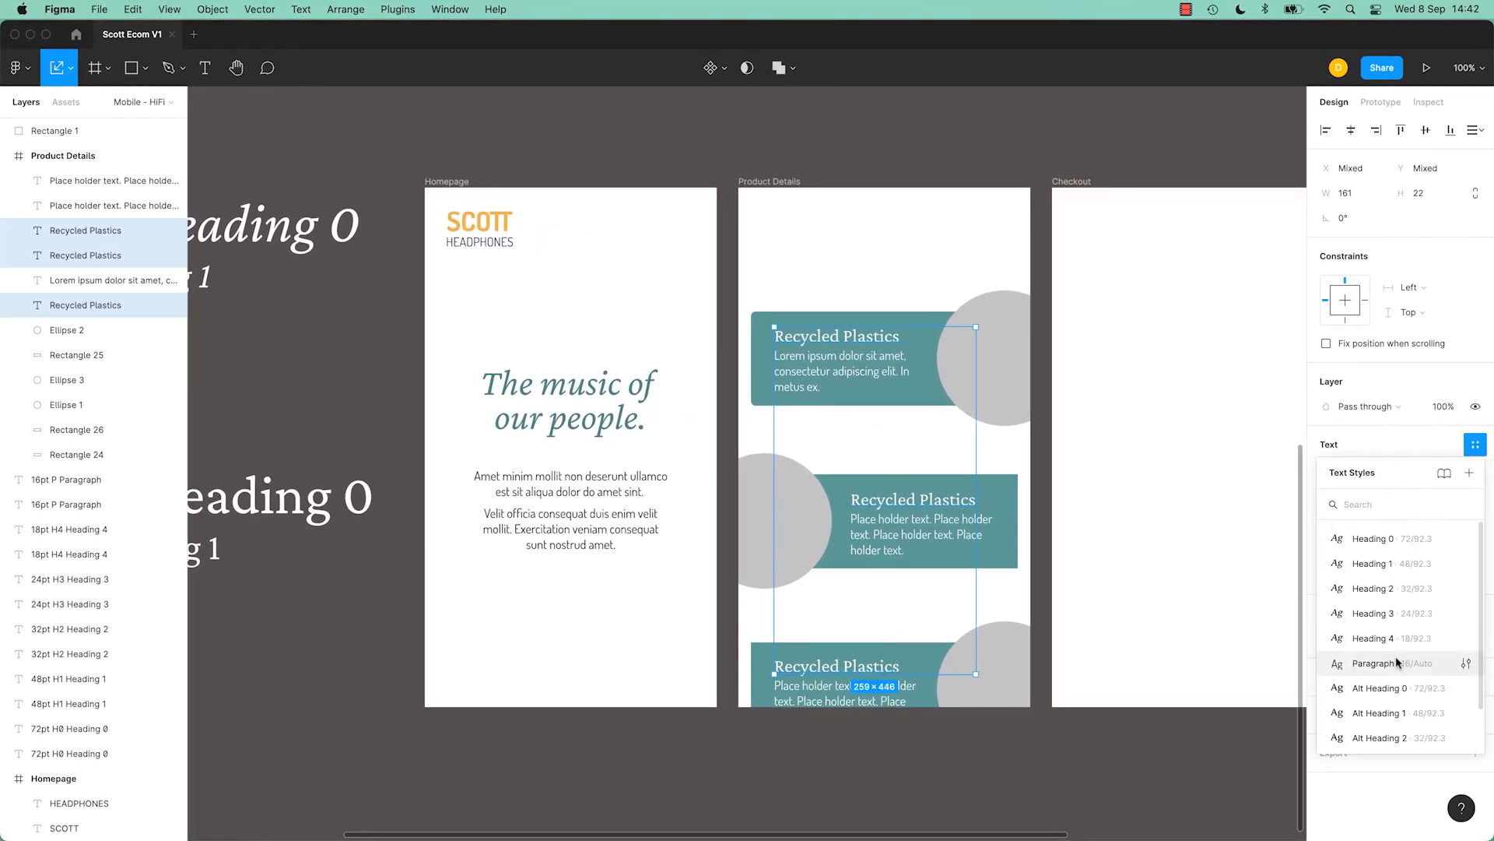
click(1385, 614)
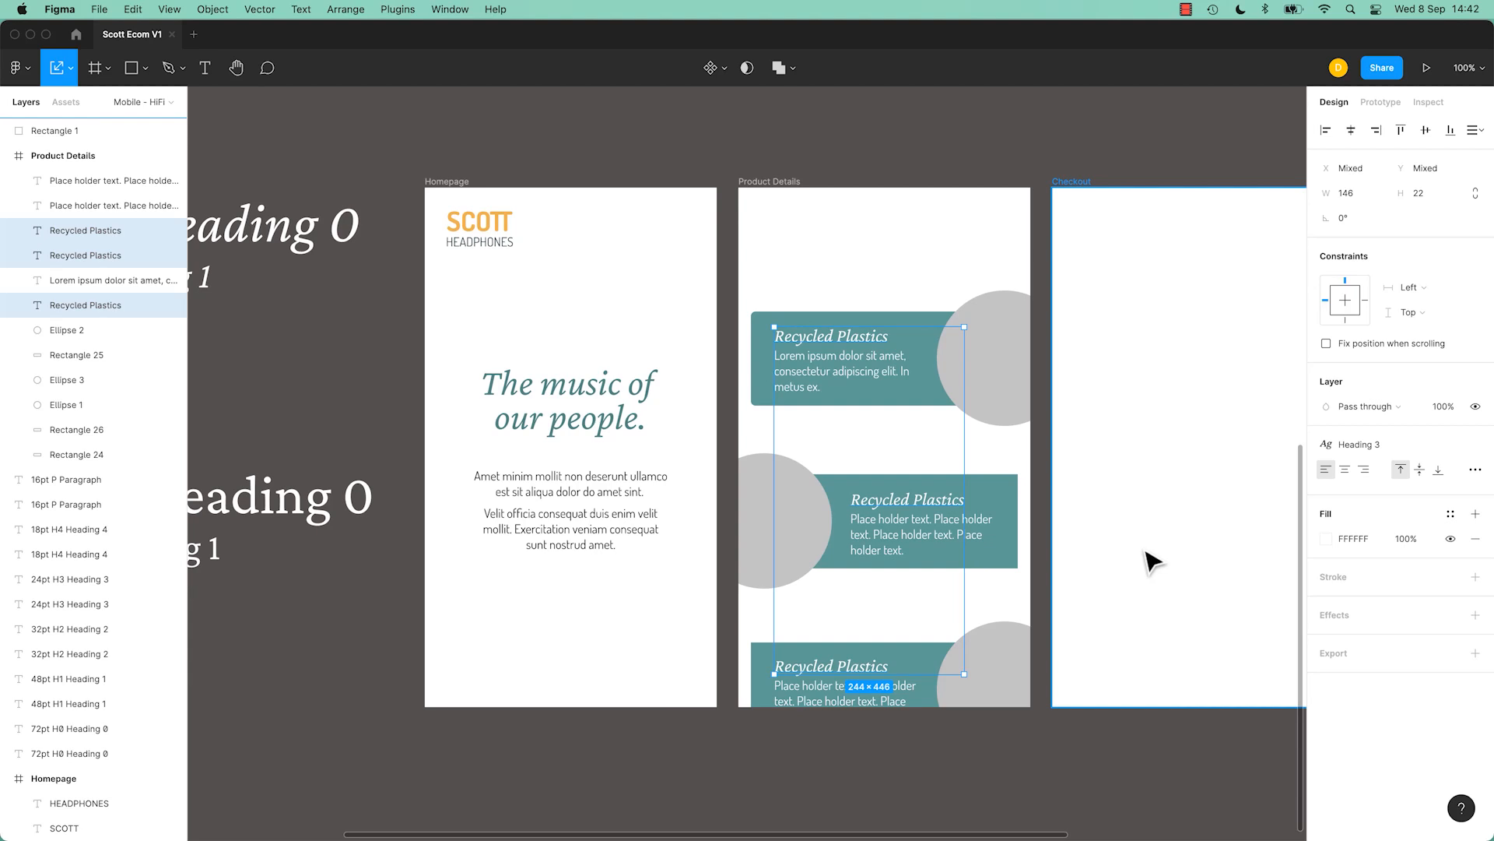
click(1475, 445)
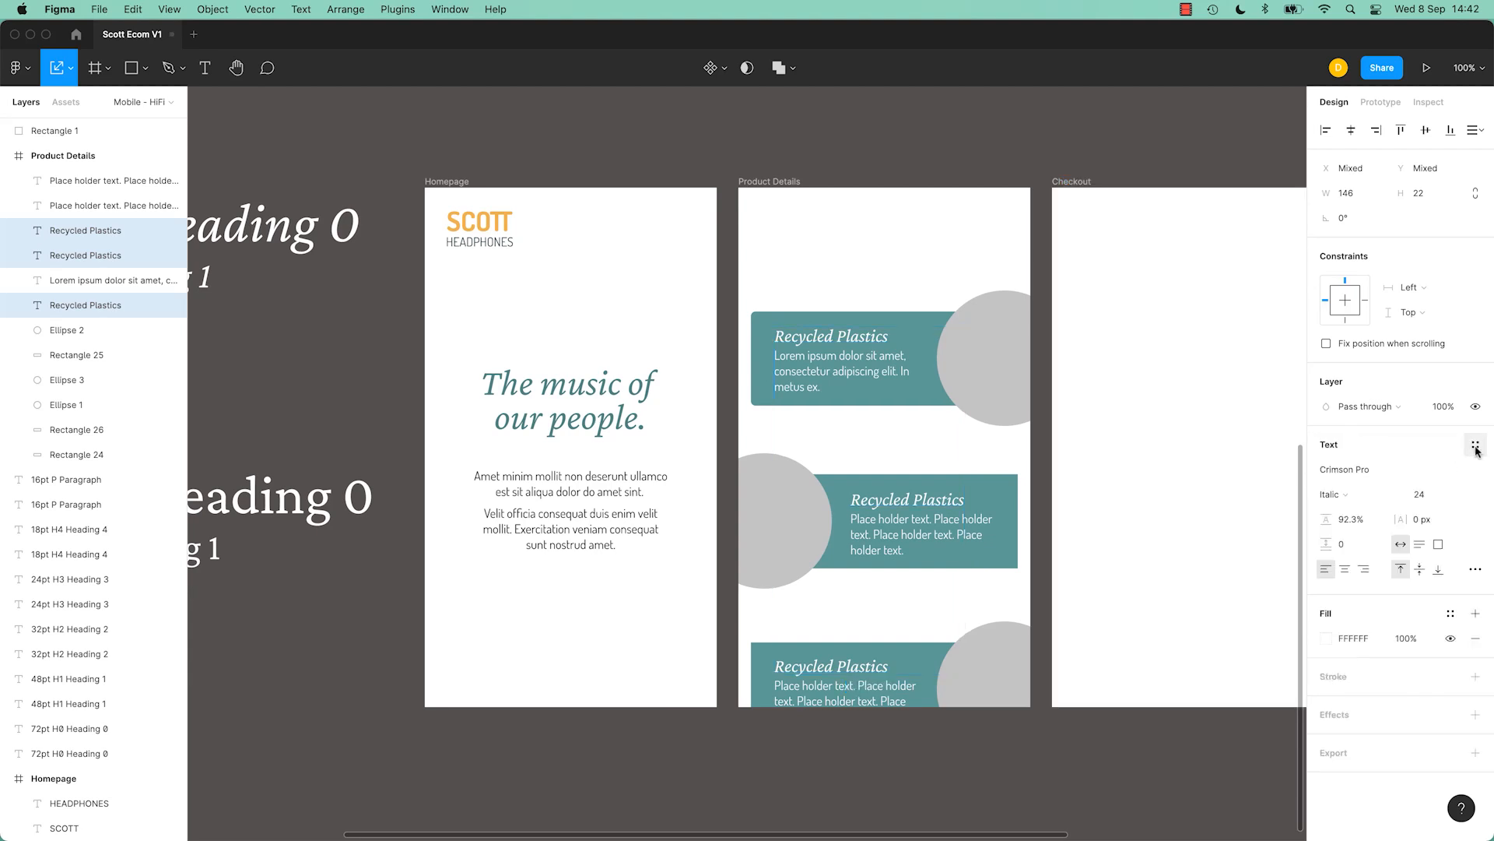
Apply the Alt Heading 3 text style to all selected Recycled Plastics headings and clear the selection.
click(1475, 446)
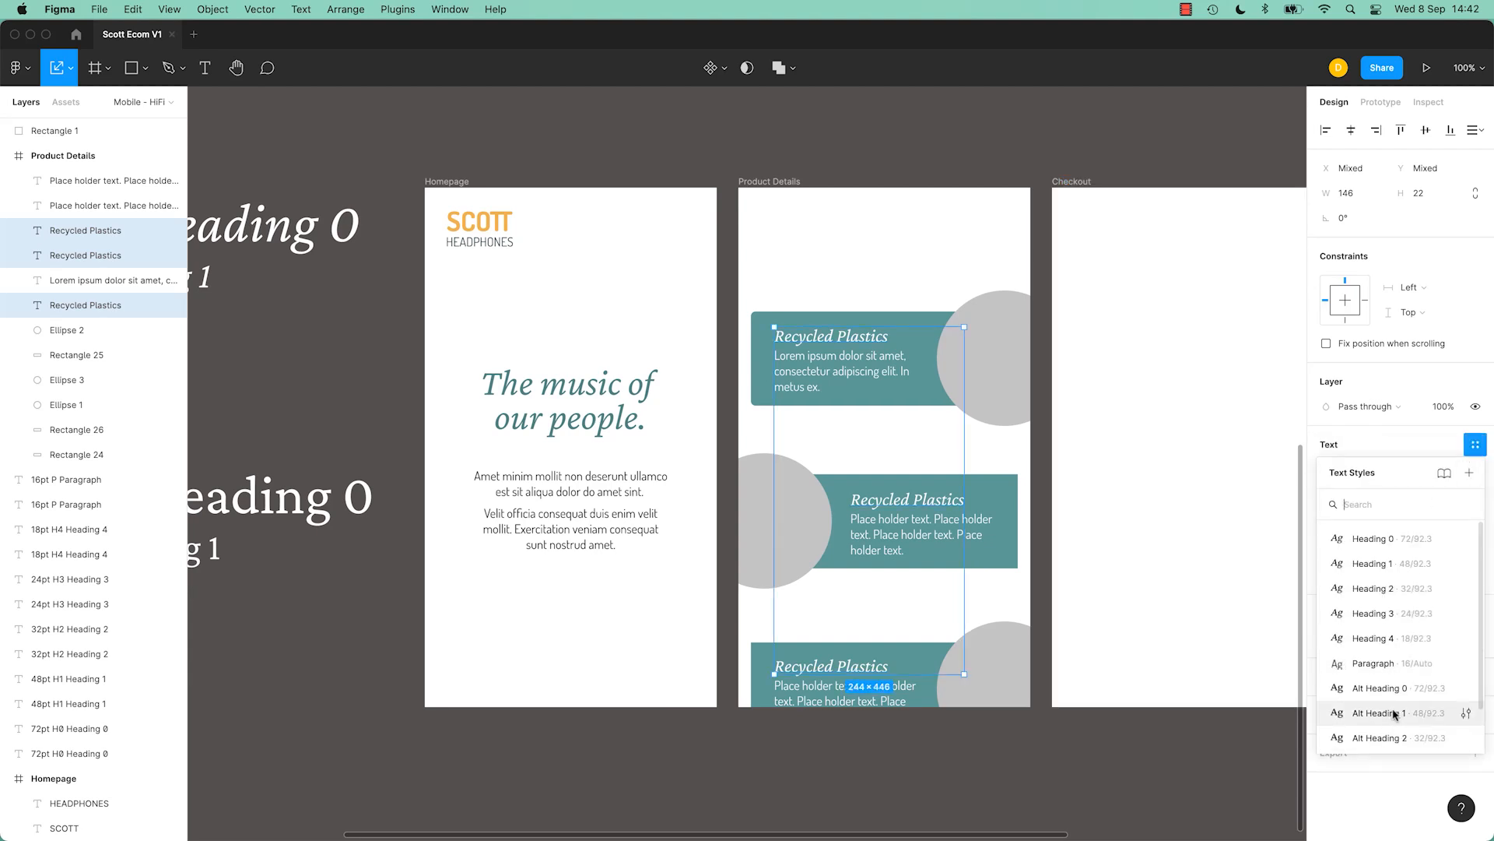
scroll(1389, 736, down, 1)
click(1385, 737)
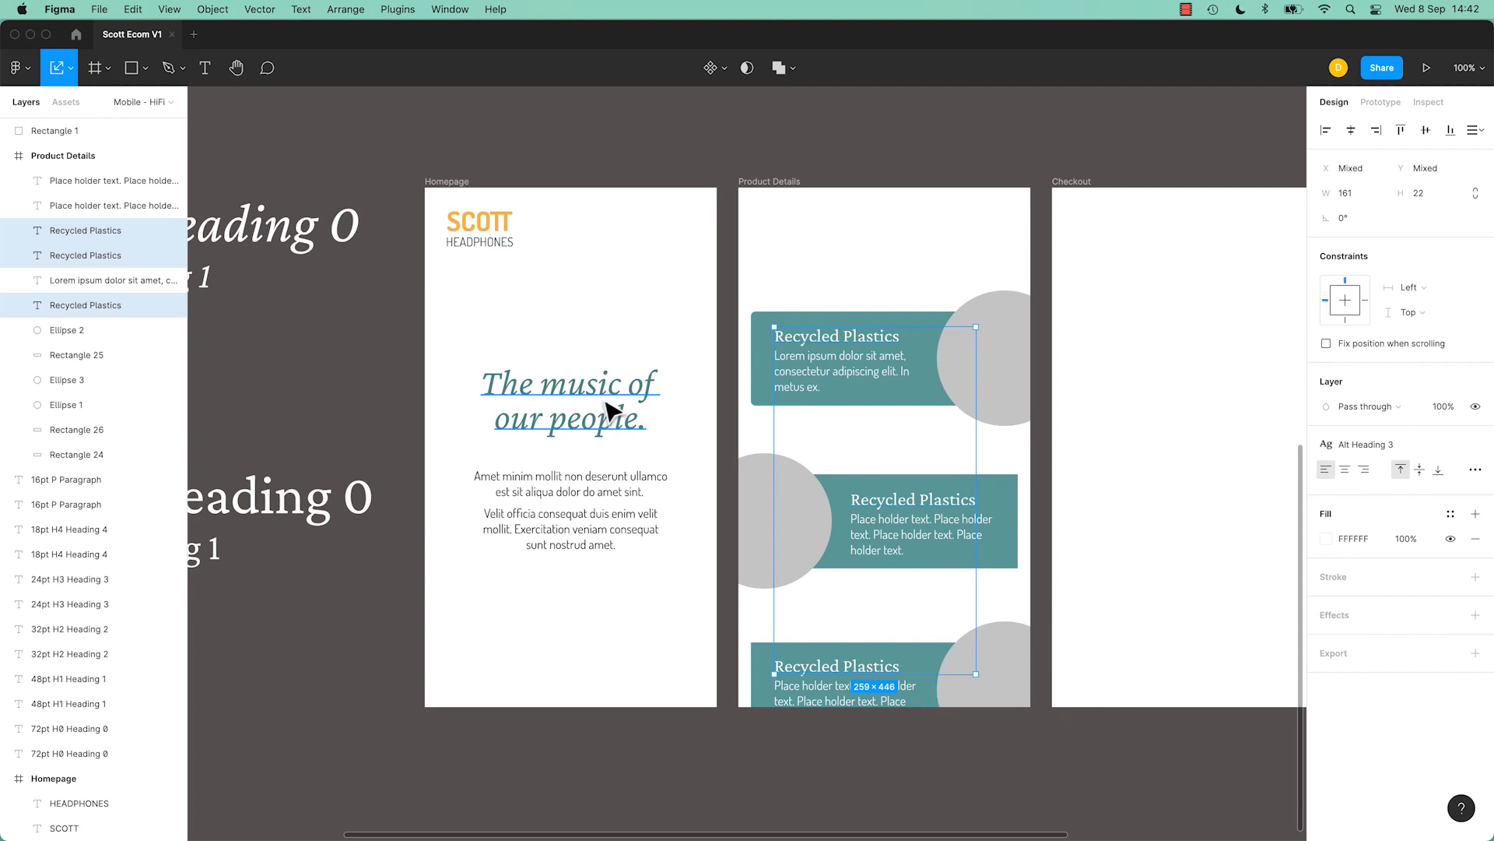
click(366, 633)
click(887, 383)
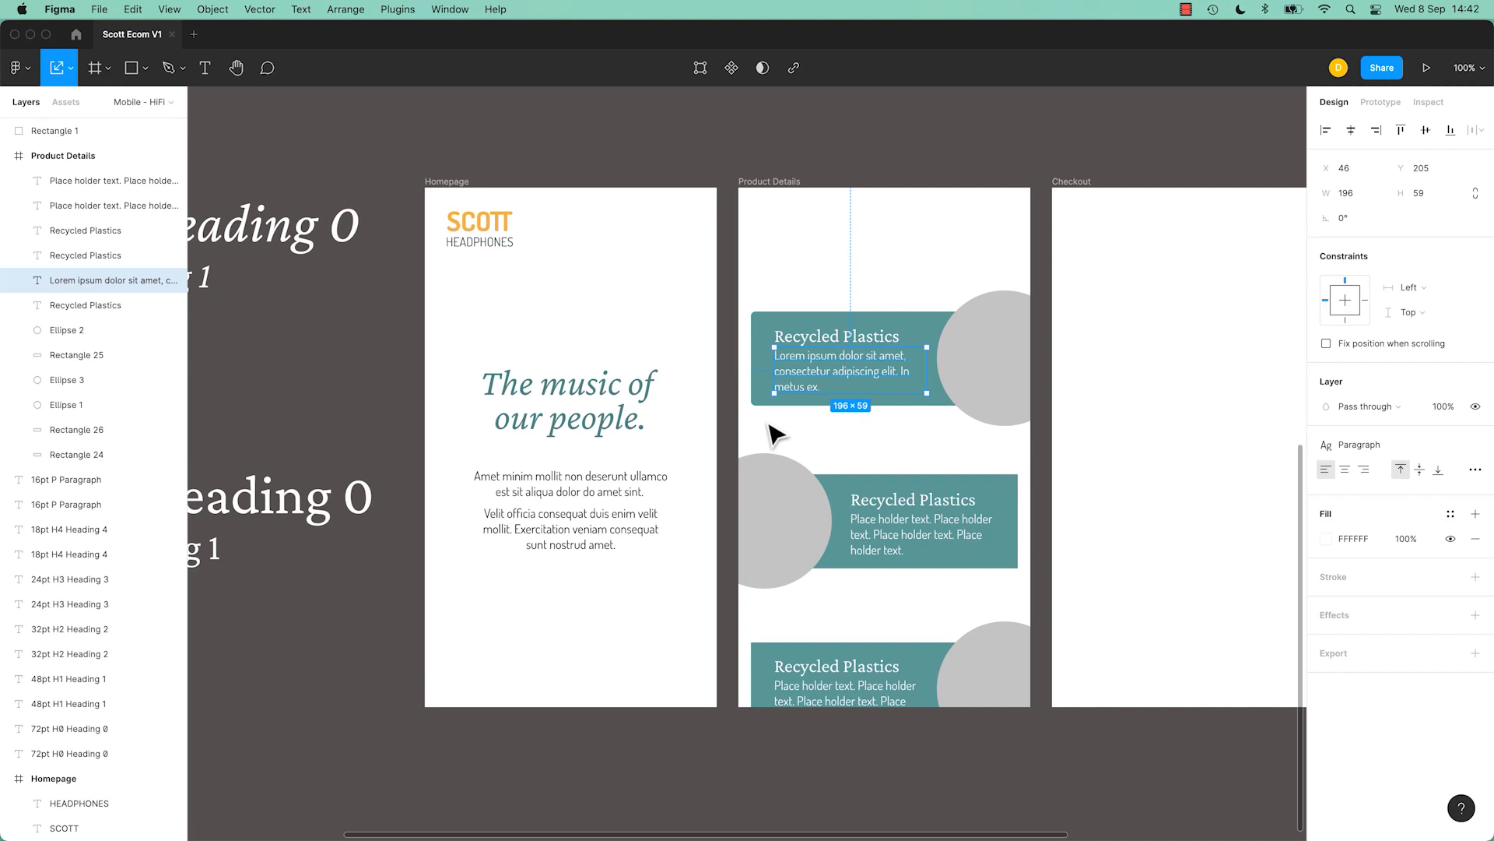
click(620, 296)
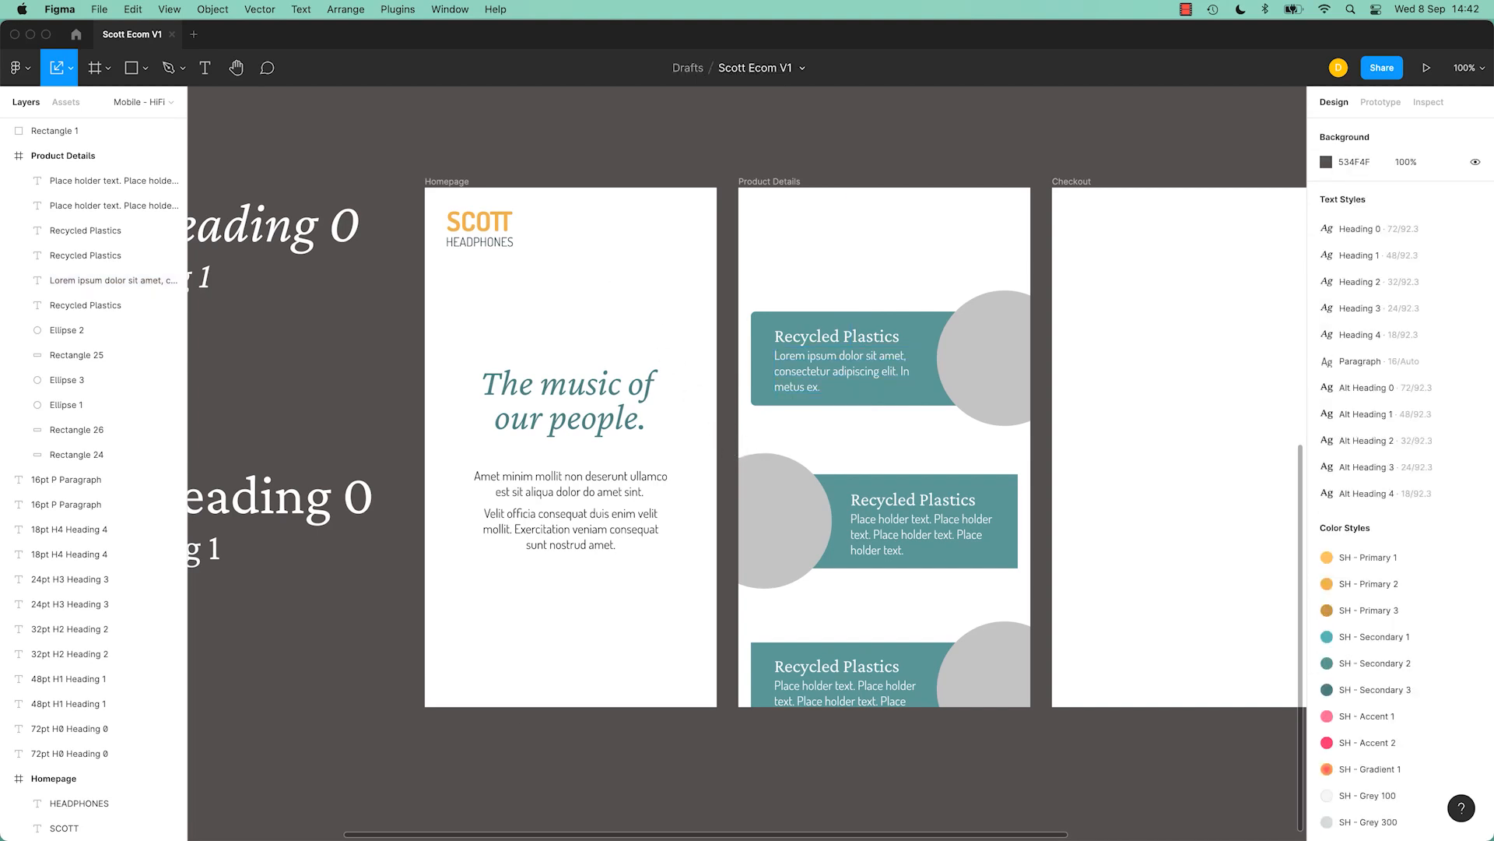
Duplicate the Homepage body paragraph directly below the original and left-align the copy's text.
click(617, 534)
drag(617, 534, 617, 635)
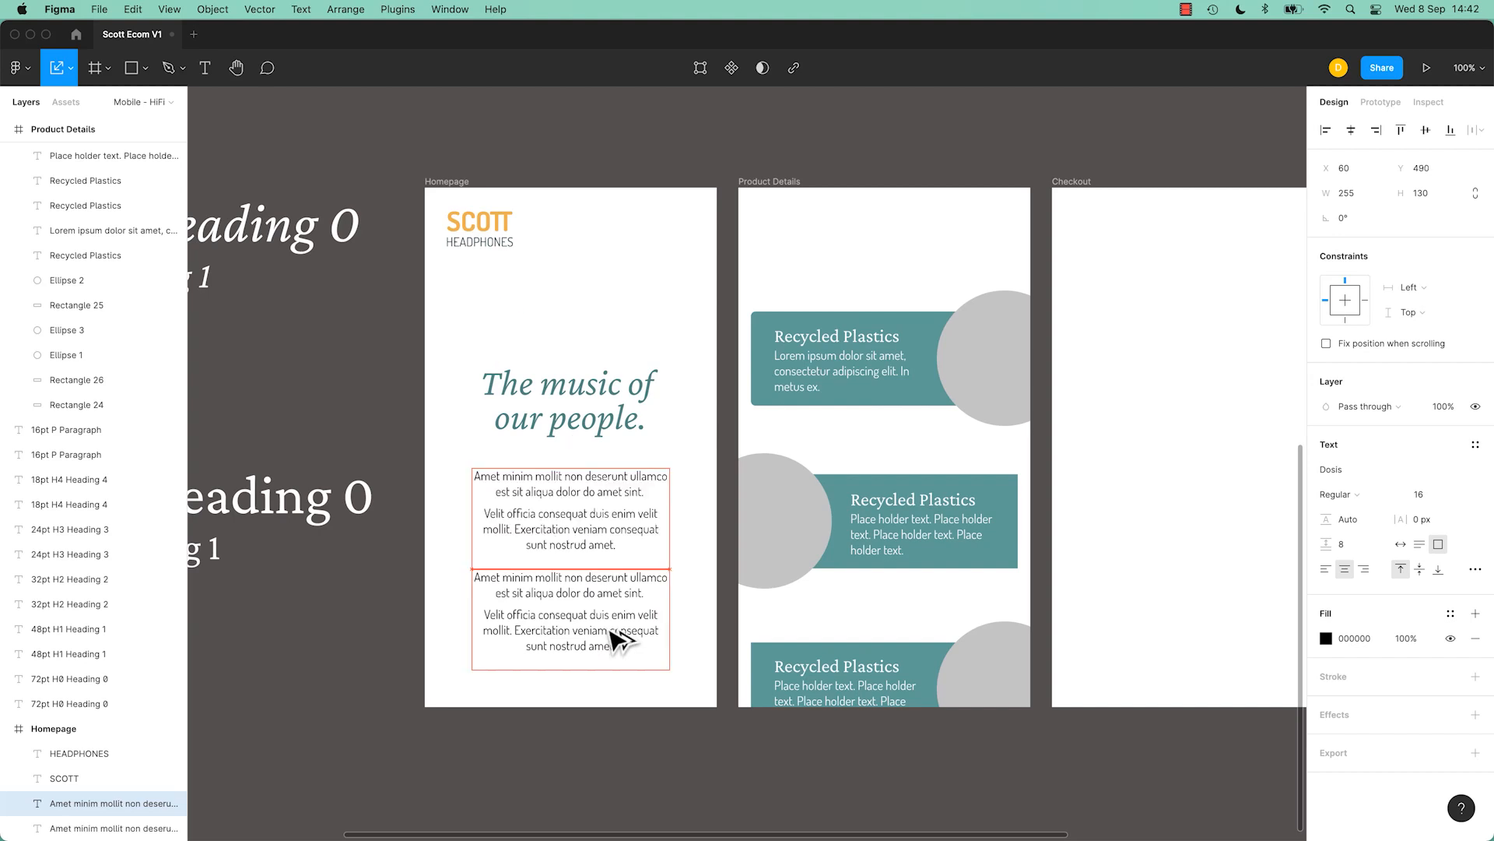
click(1325, 571)
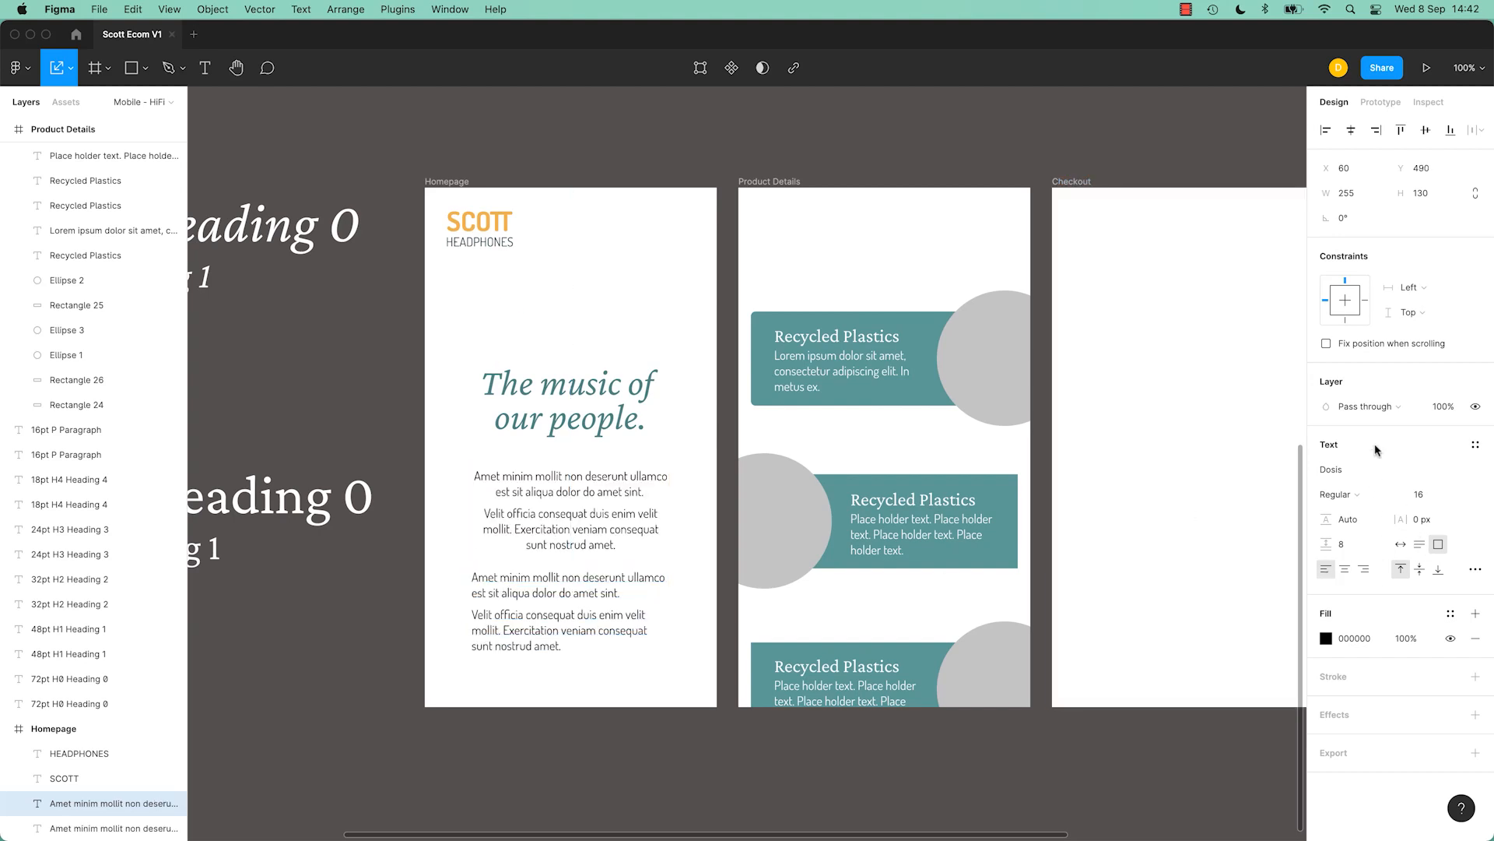
Try the numbered list style on the paragraph copy and switch it to a bulleted list.
click(1475, 569)
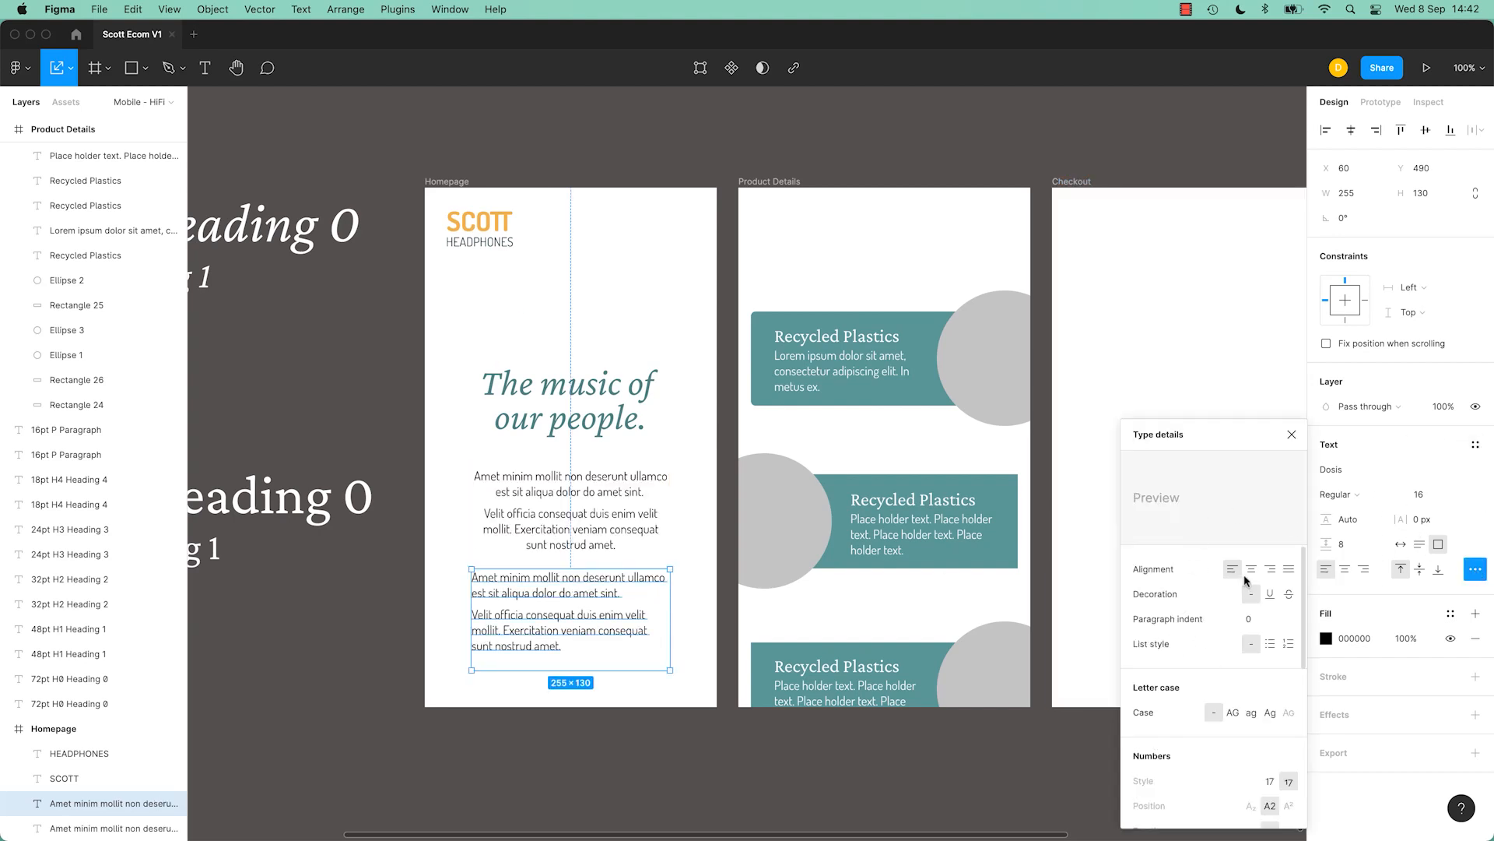
click(1288, 645)
click(1271, 644)
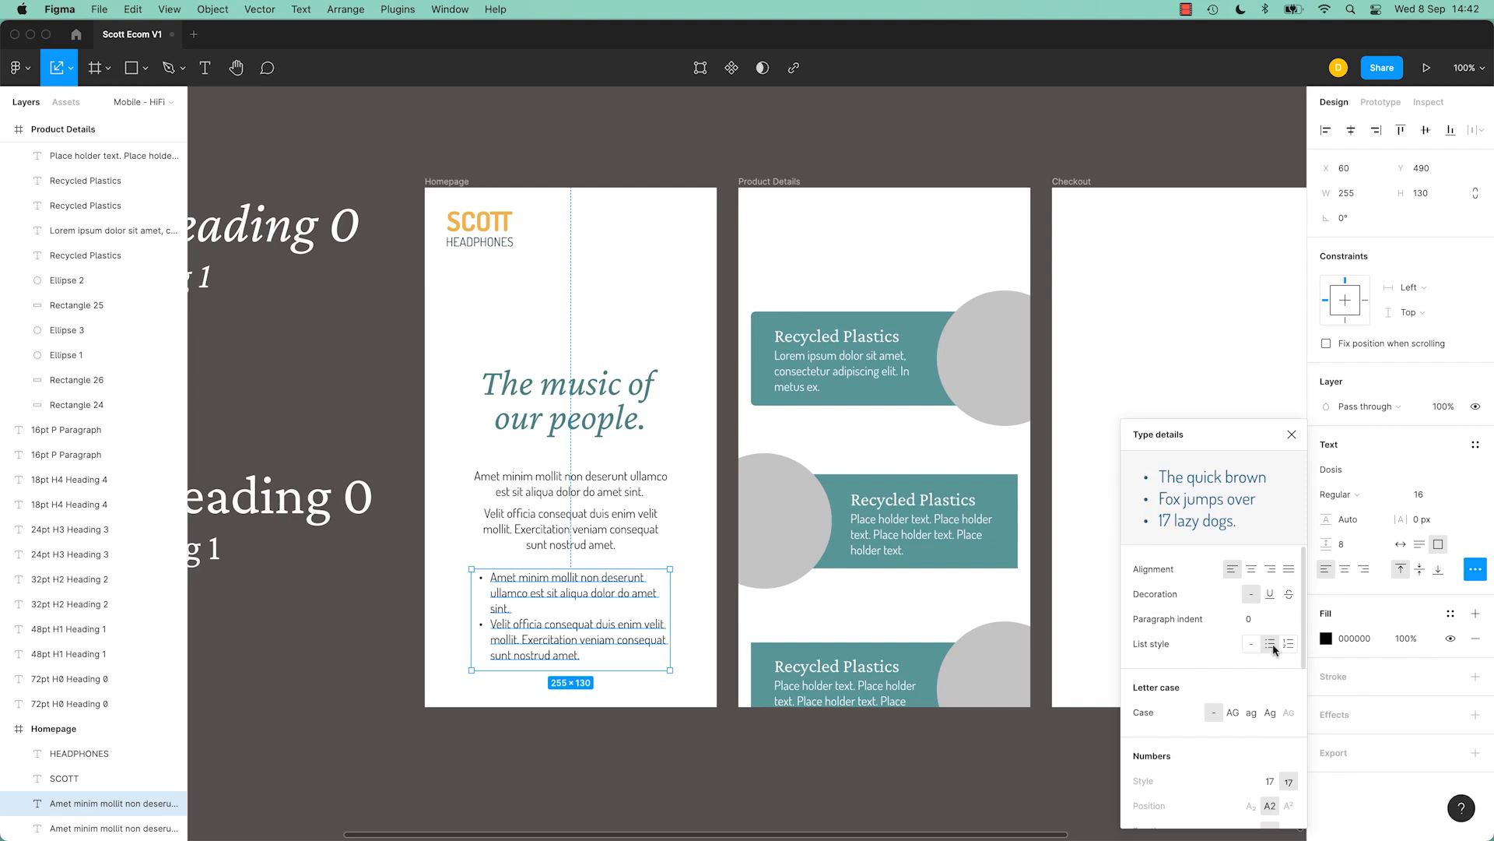
Delete the bulleted copy of the paragraph from the Homepage frame.
click(472, 767)
click(562, 663)
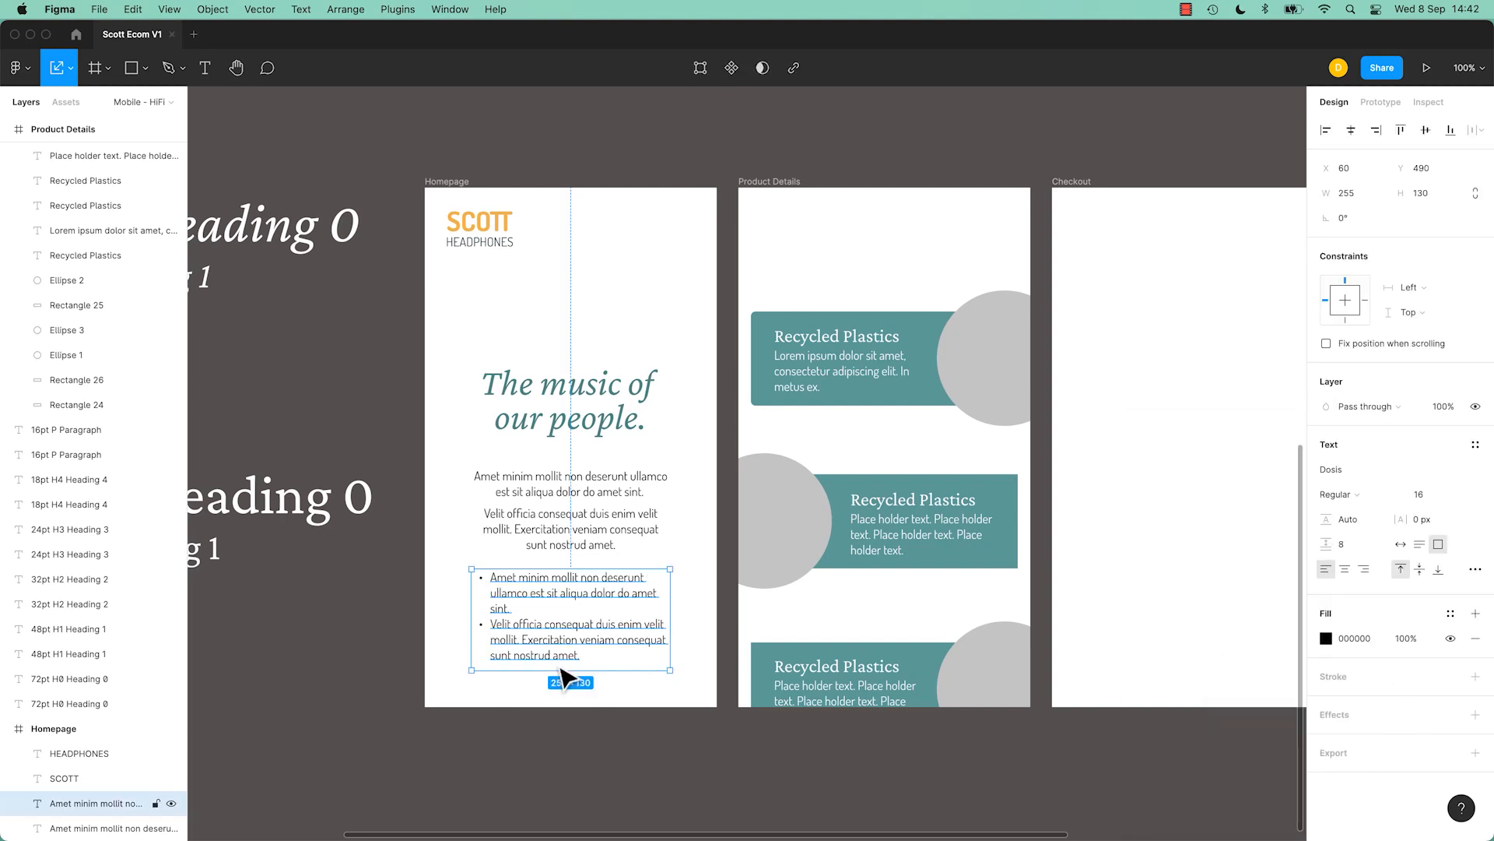
click(560, 683)
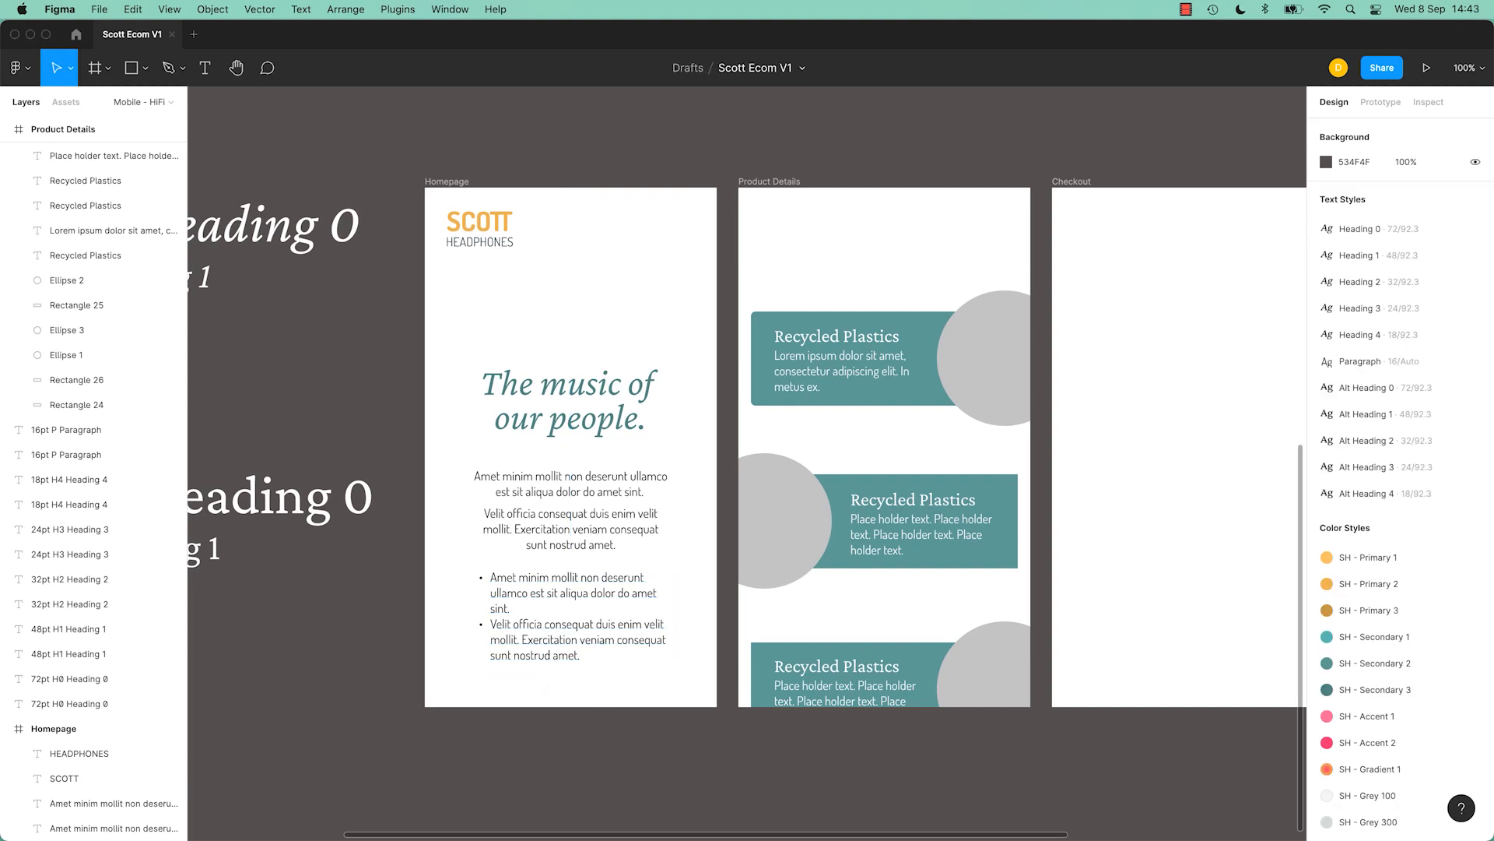
click(573, 658)
key(Delete)
Add the text "[LINK]" at the end of the Homepage body paragraph.
click(581, 527)
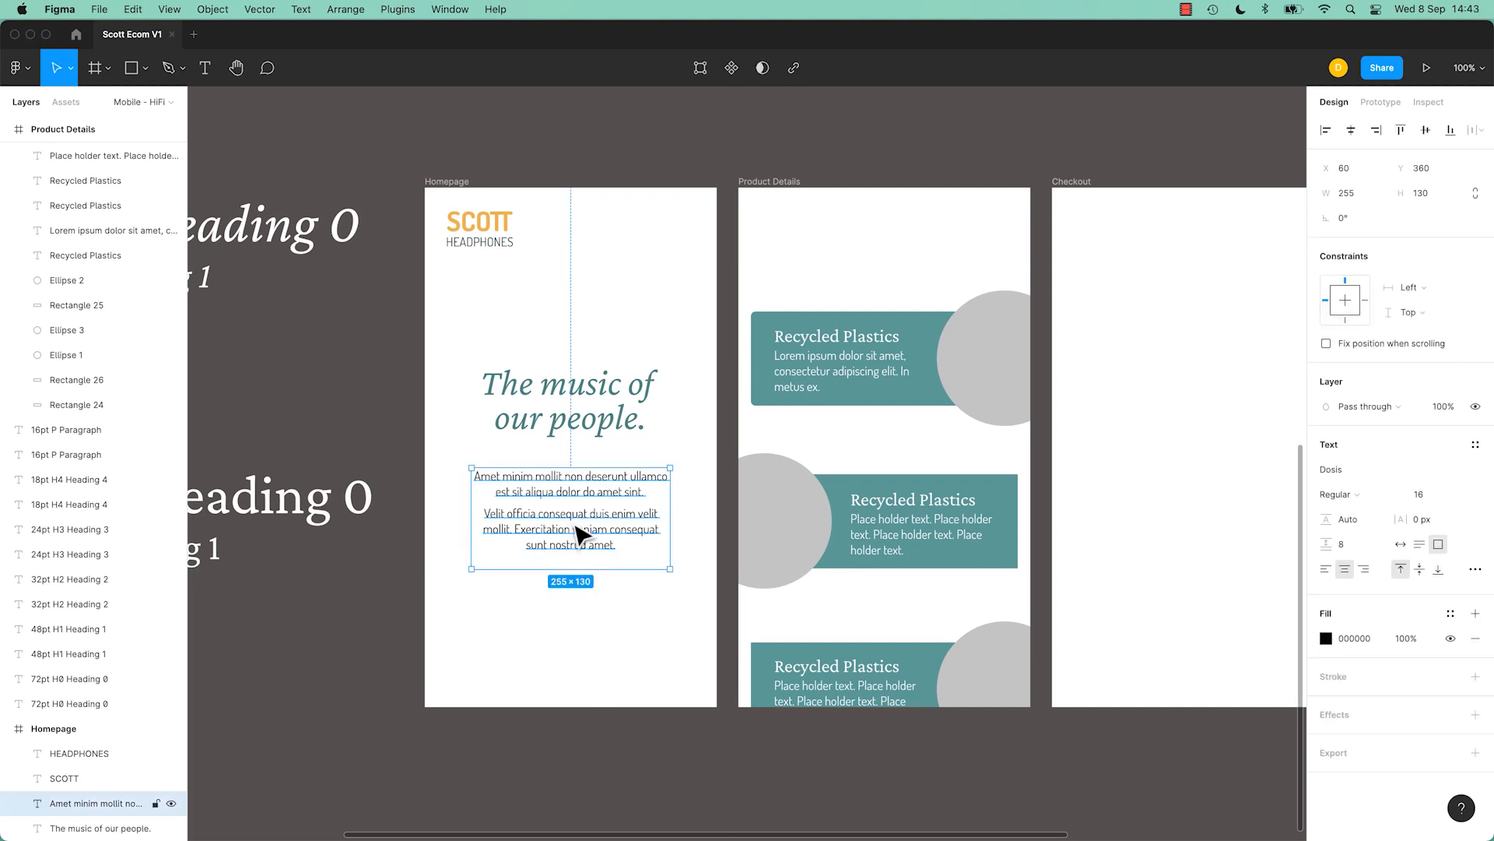
double_click(624, 544)
click(626, 547)
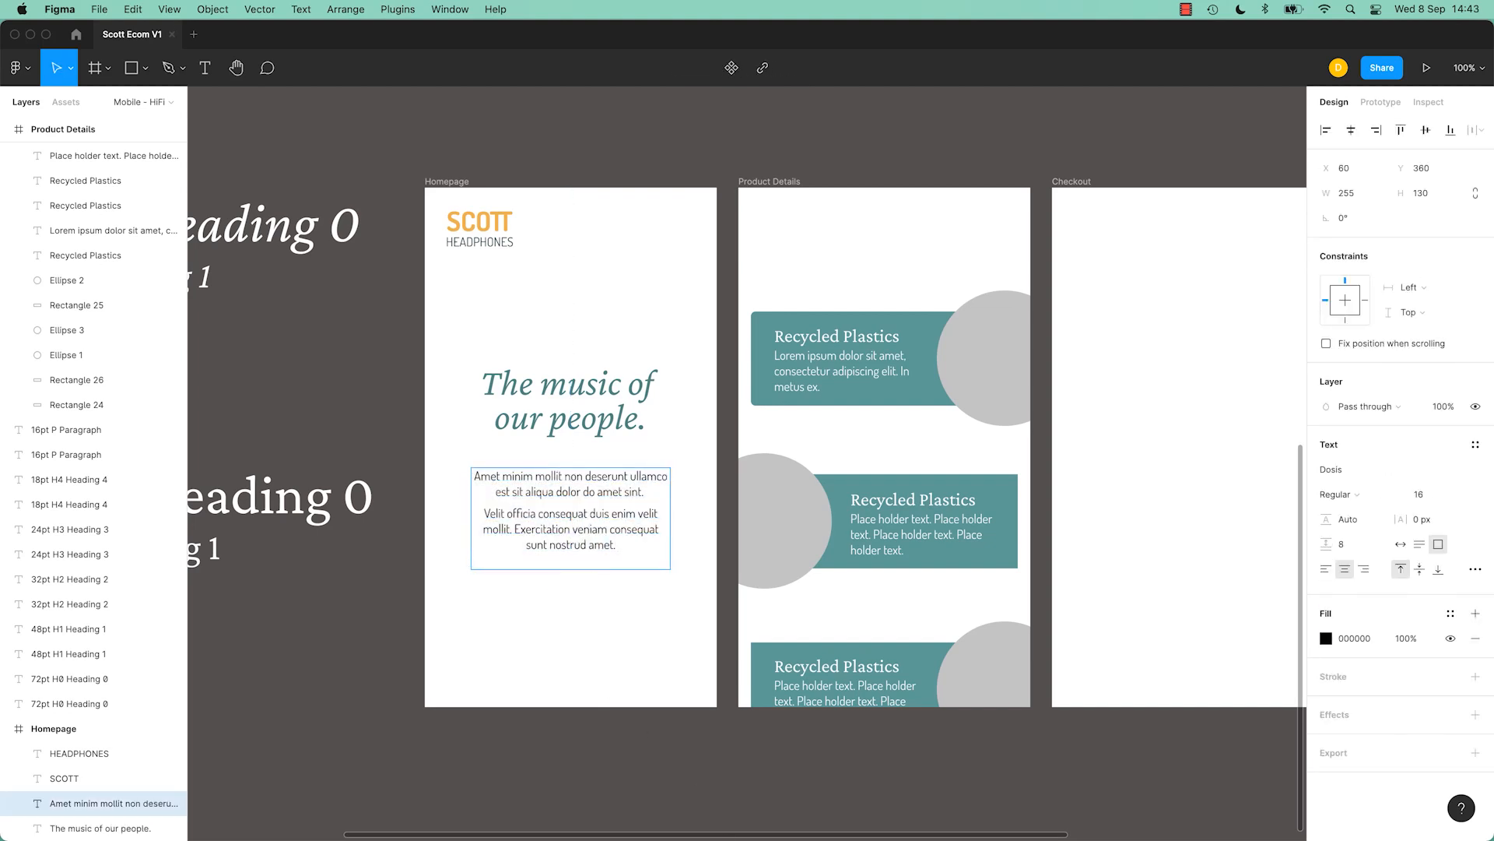
text(•)
text(LINK])
drag(633, 544, 601, 545)
click(758, 78)
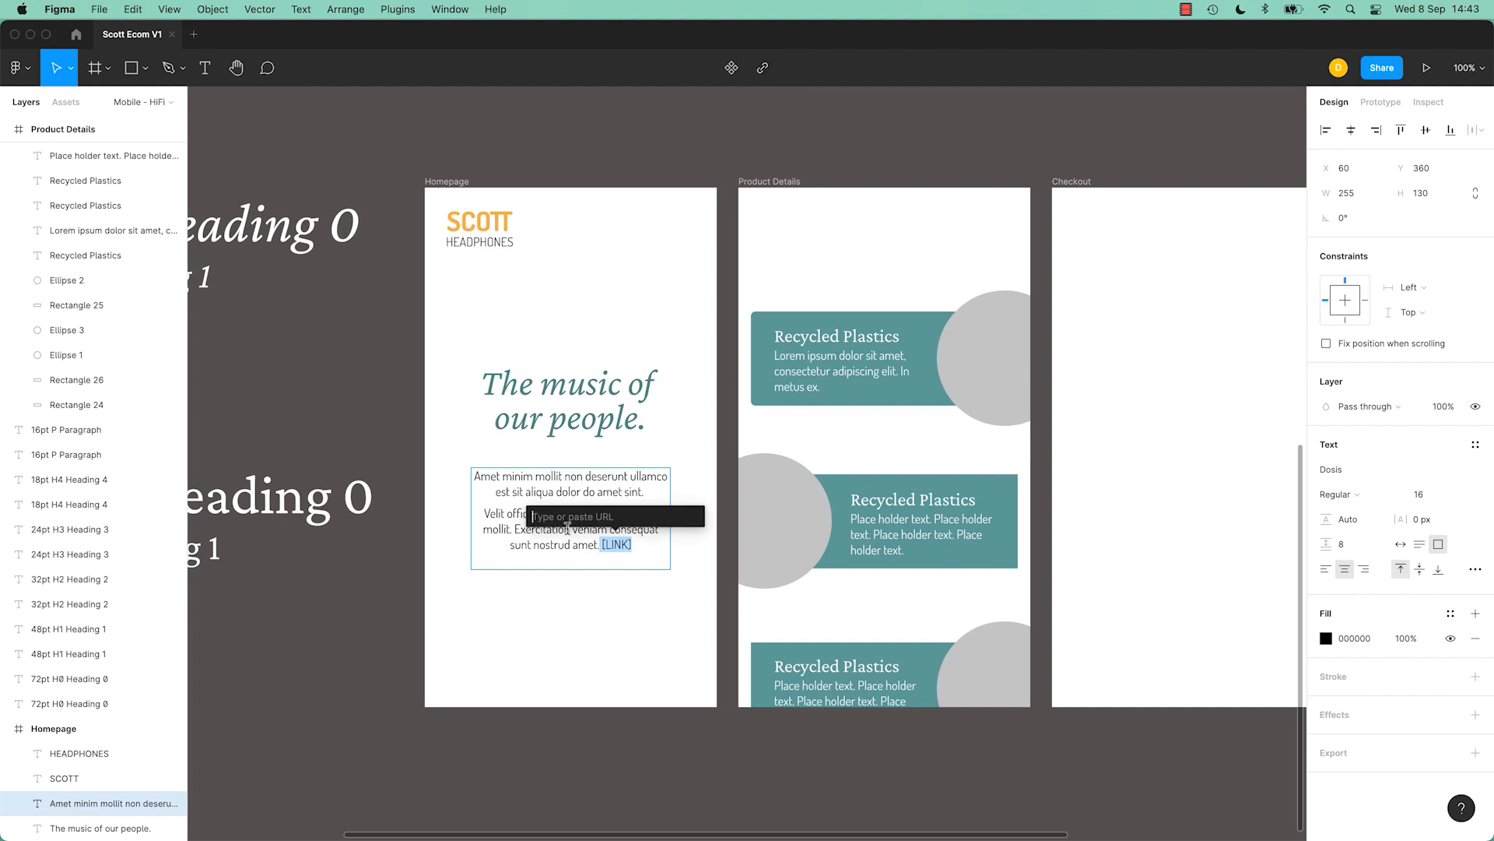
text(www)
key(Return)
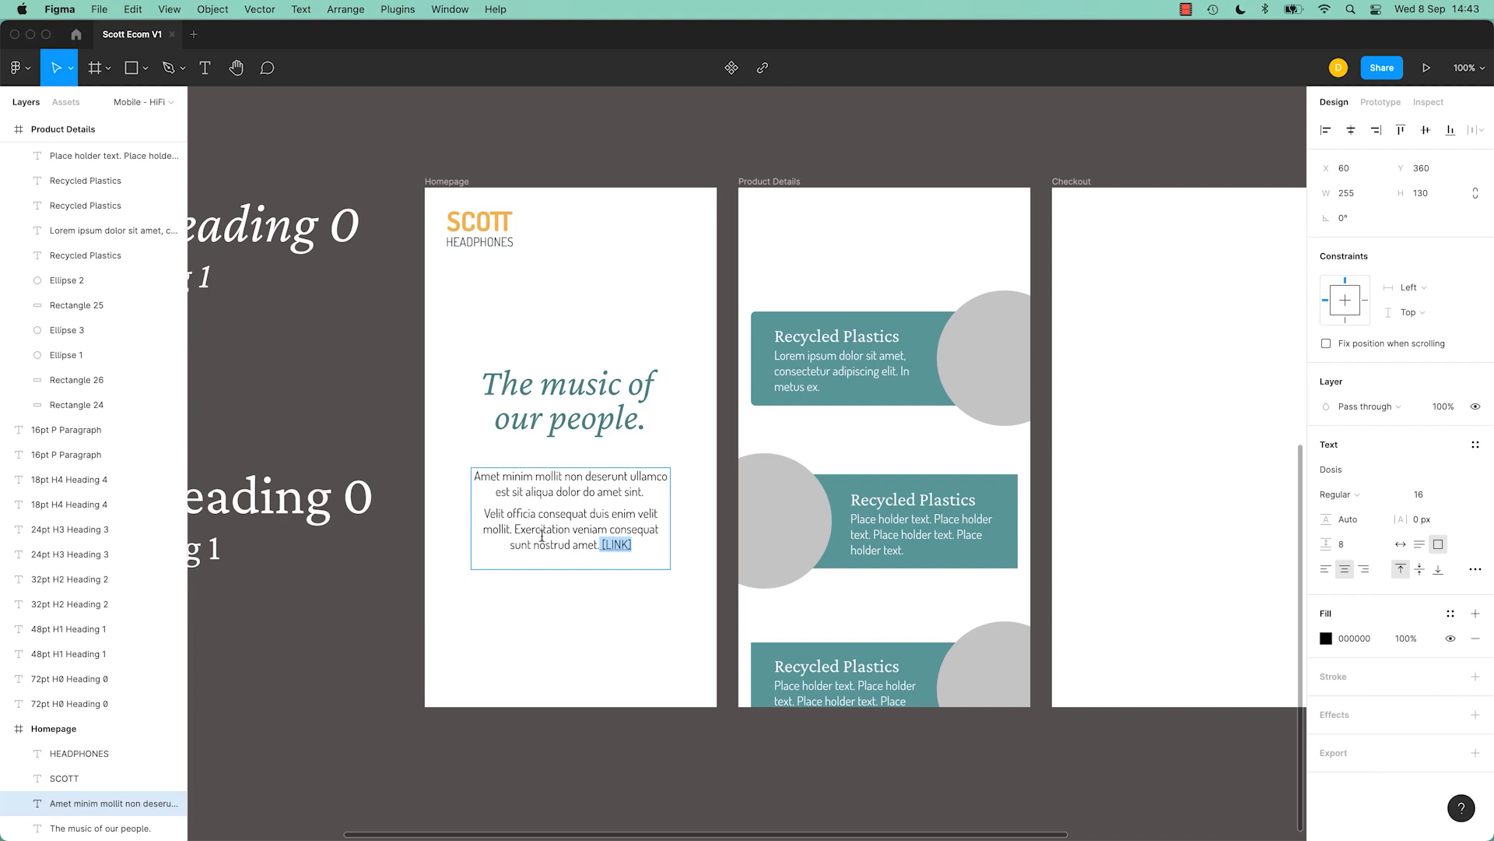
Set the fill of the [LINK] text to bright blue 0797FF and deselect the paragraph.
drag(633, 545, 601, 548)
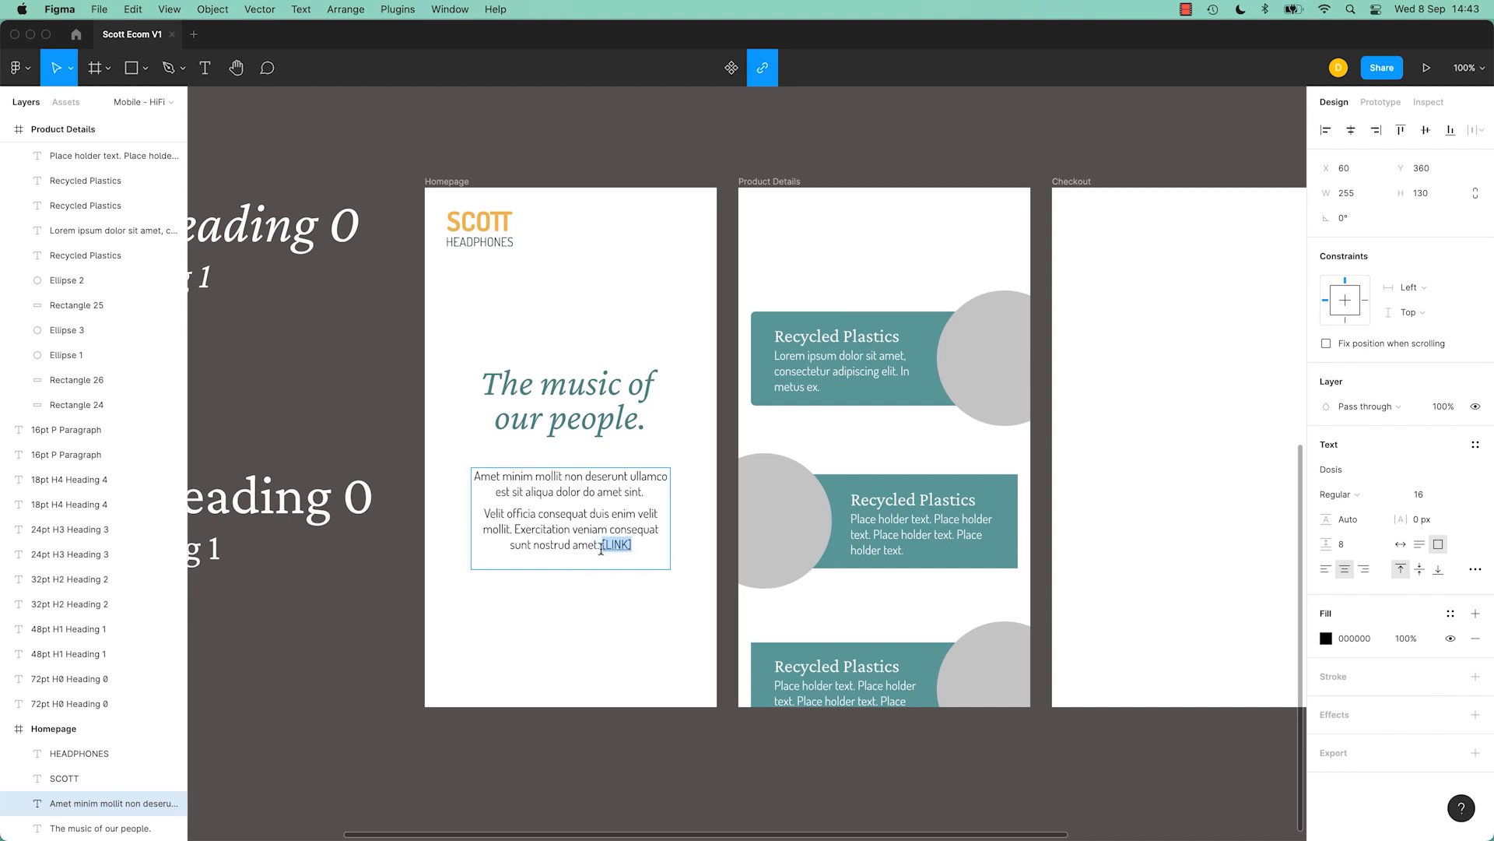
click(1327, 640)
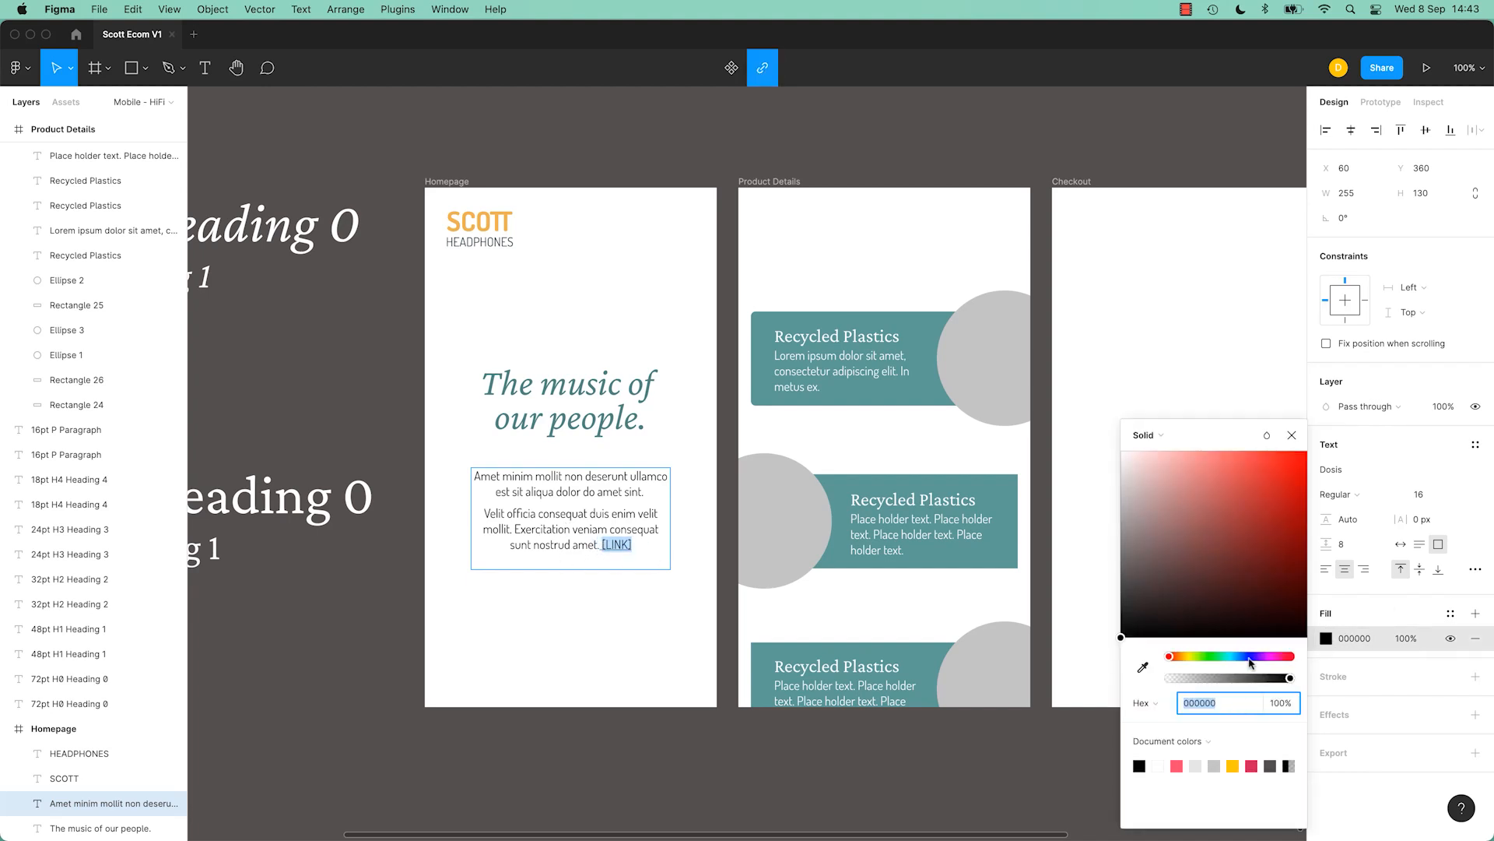
drag(1251, 662, 1238, 657)
click(1299, 454)
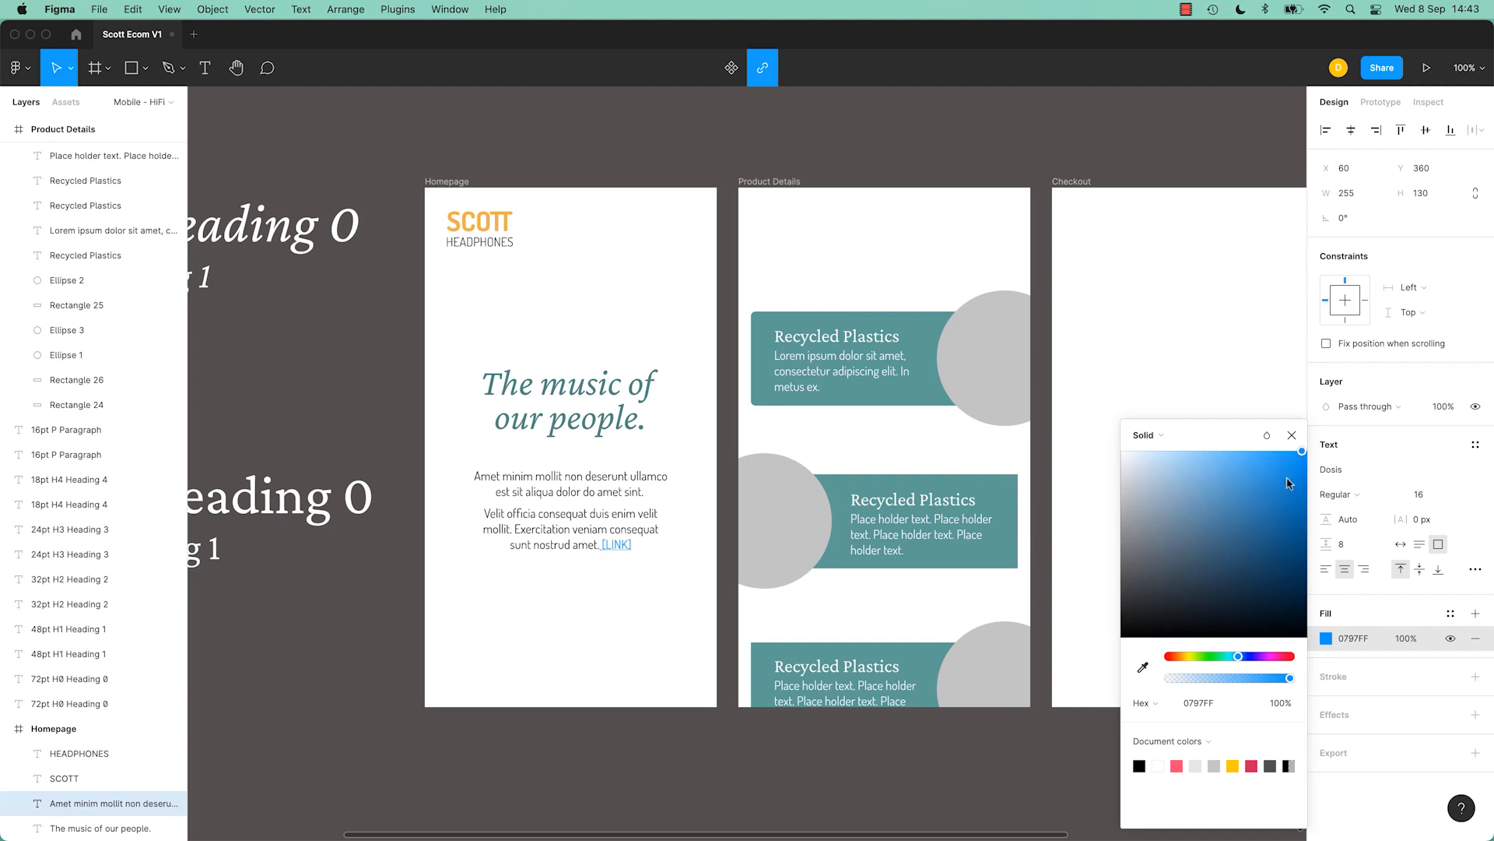
click(611, 641)
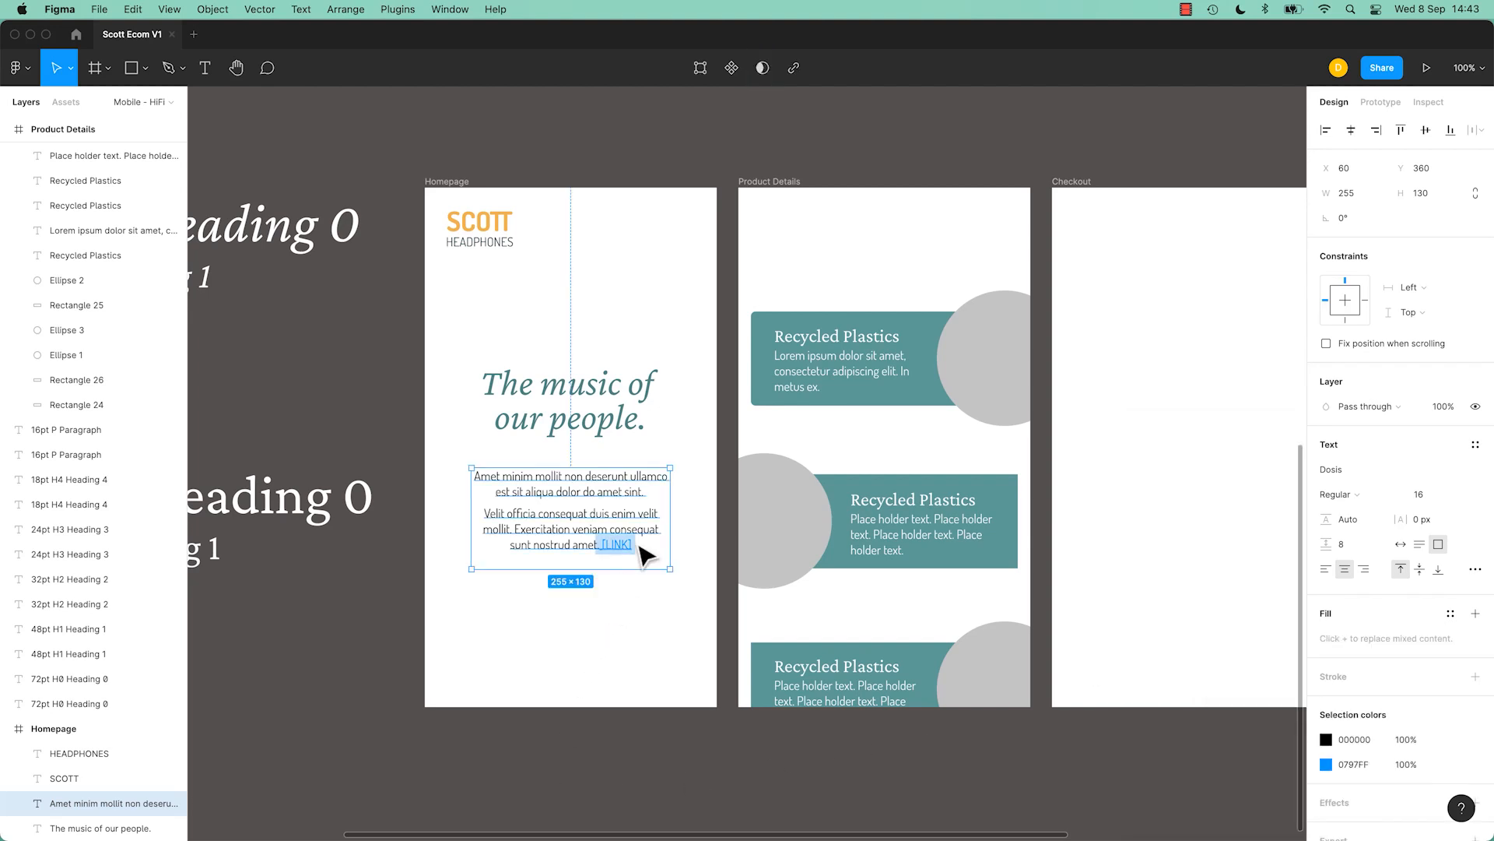
key(Escape)
key(Escape)
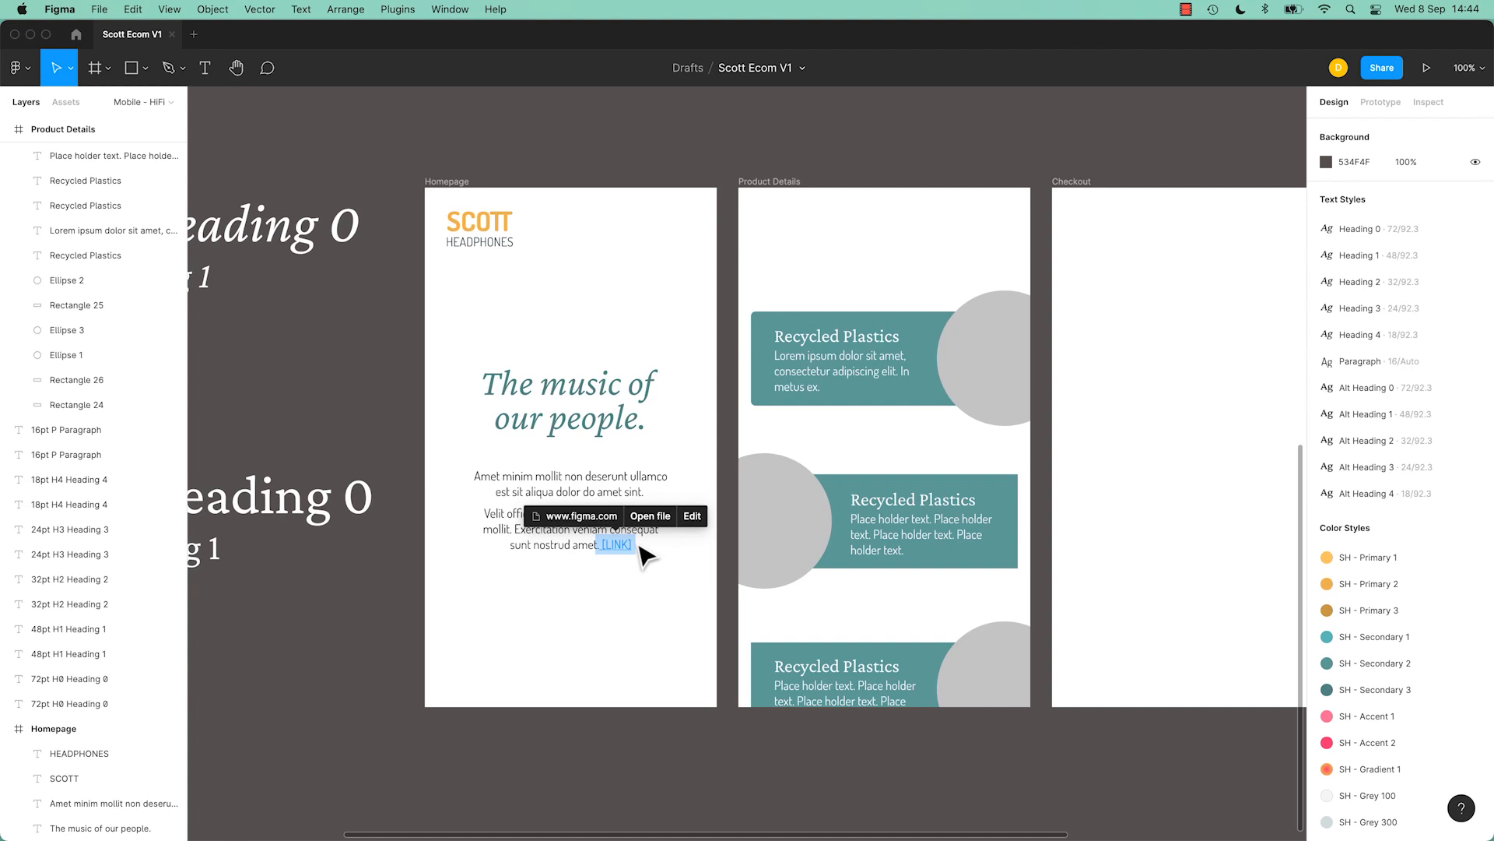
Select only the [LINK] text inside the Homepage paragraph and make it bold.
click(640, 547)
key(Escape)
click(617, 524)
double_click(648, 530)
click(629, 546)
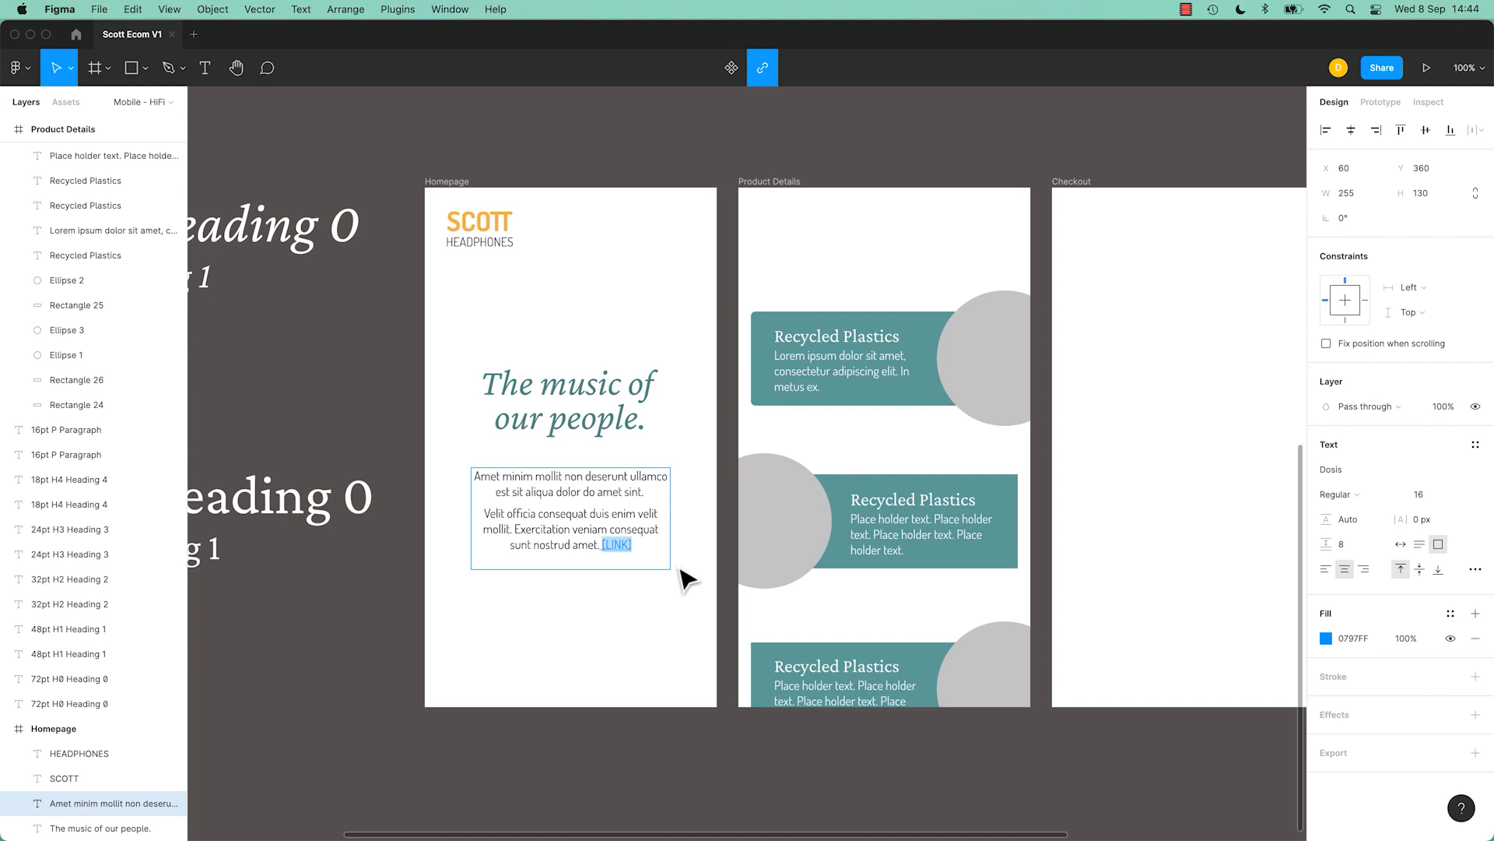
key(super+b)
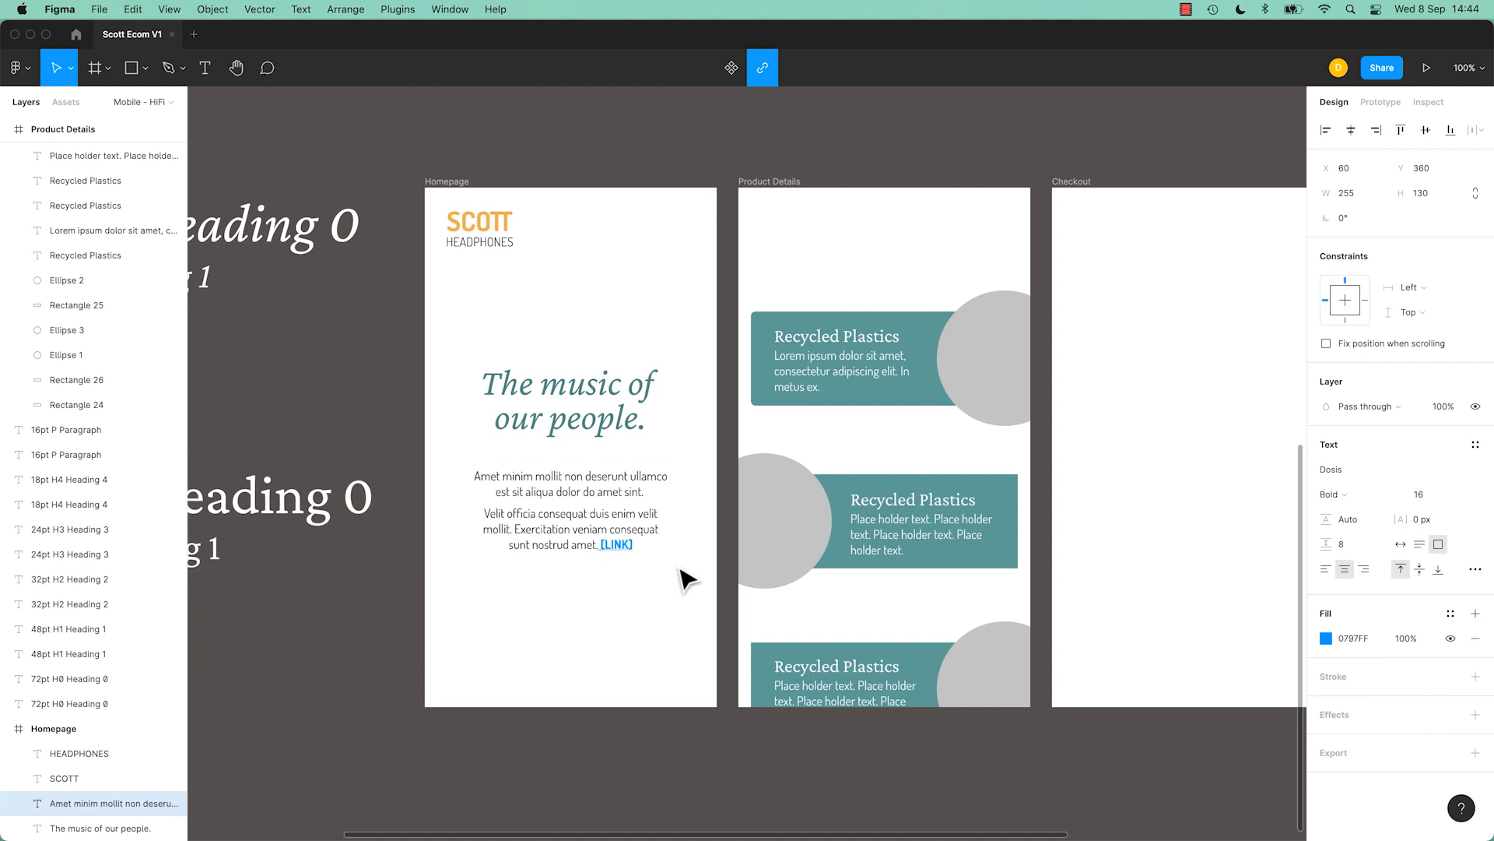
Check the available font weights for the [LINK] text and keep Bold.
drag(633, 545, 608, 549)
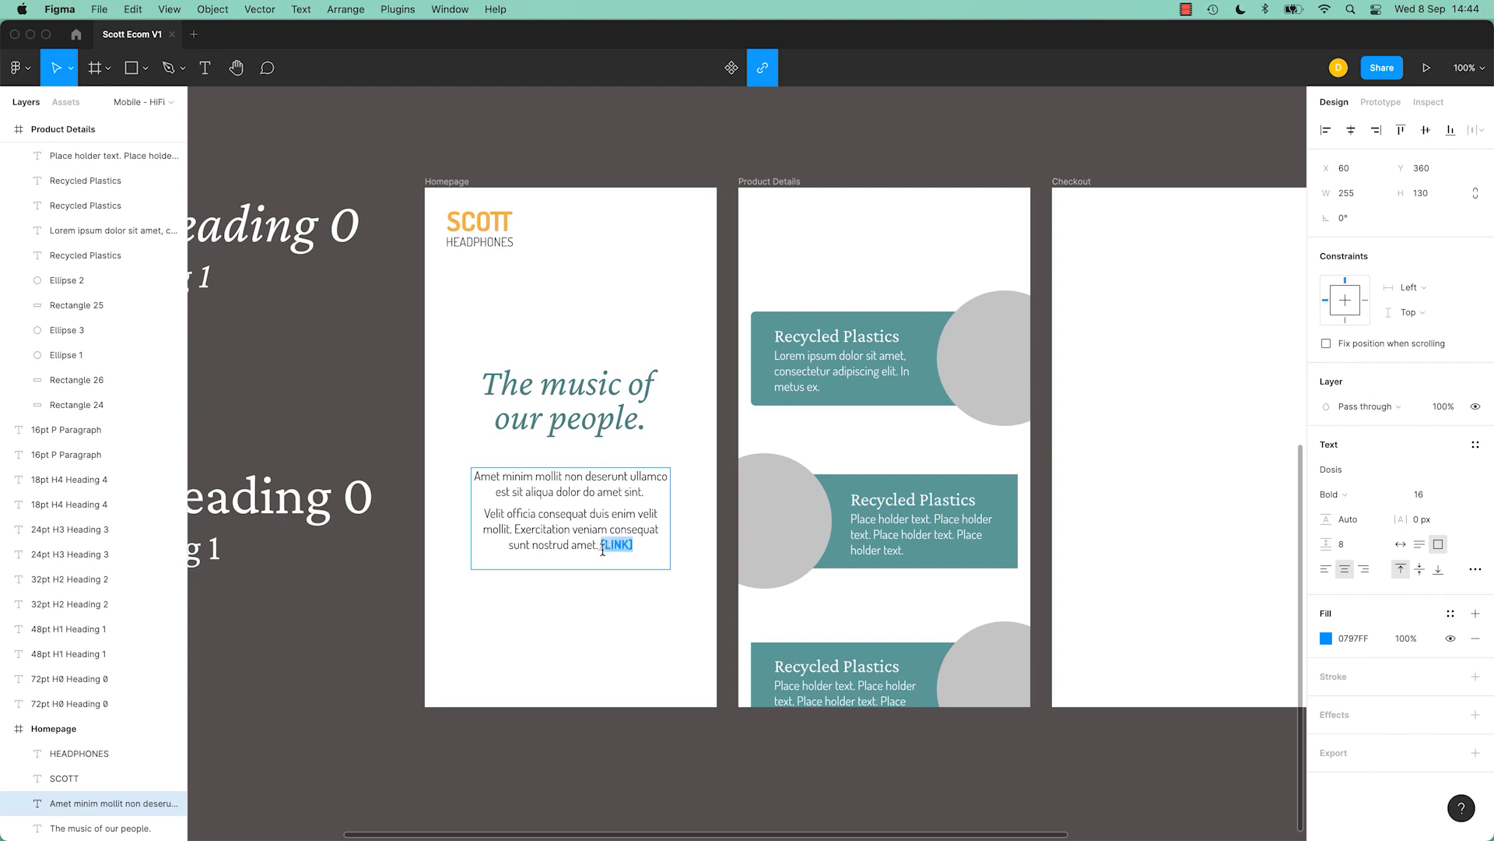
click(1335, 494)
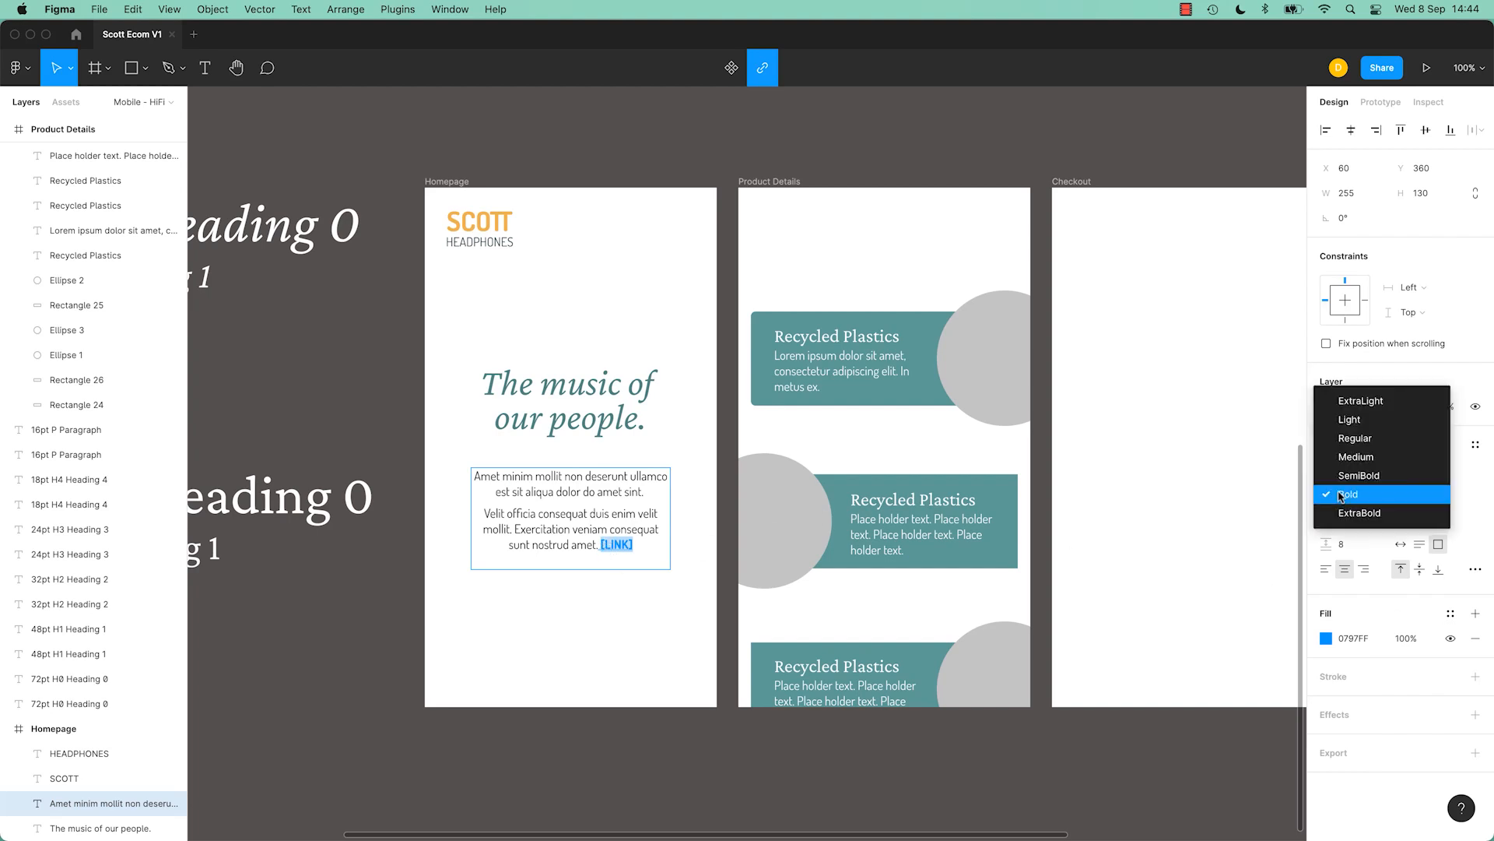
click(1340, 494)
Make the word "people" bold in the Homepage heading "The music of our people.".
double_click(598, 424)
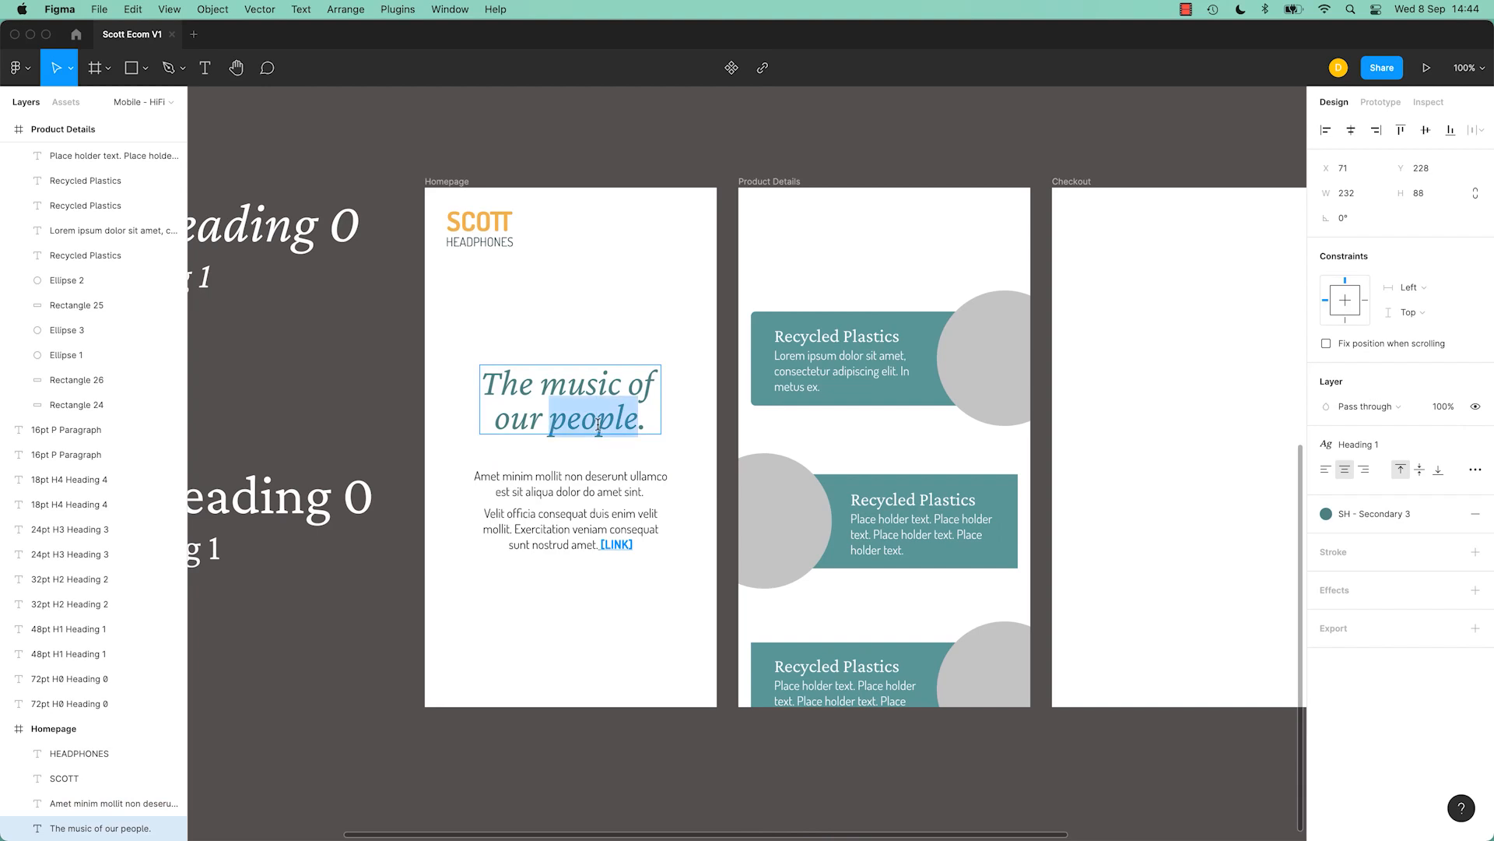
key(super+b)
key(Escape)
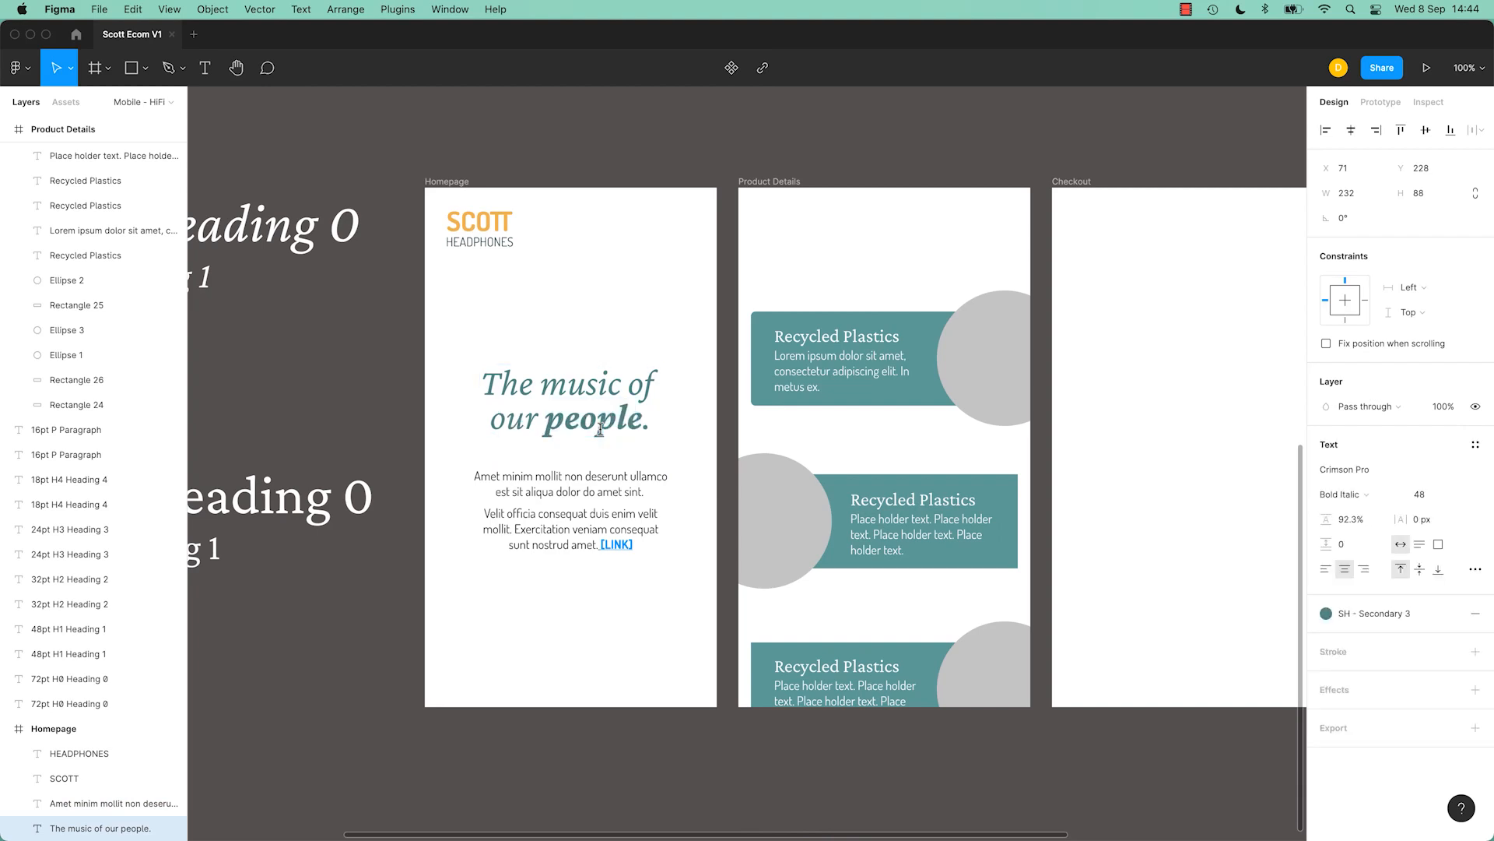
Set the word "people" in the Homepage heading to Regular and italicize it again.
double_click(599, 424)
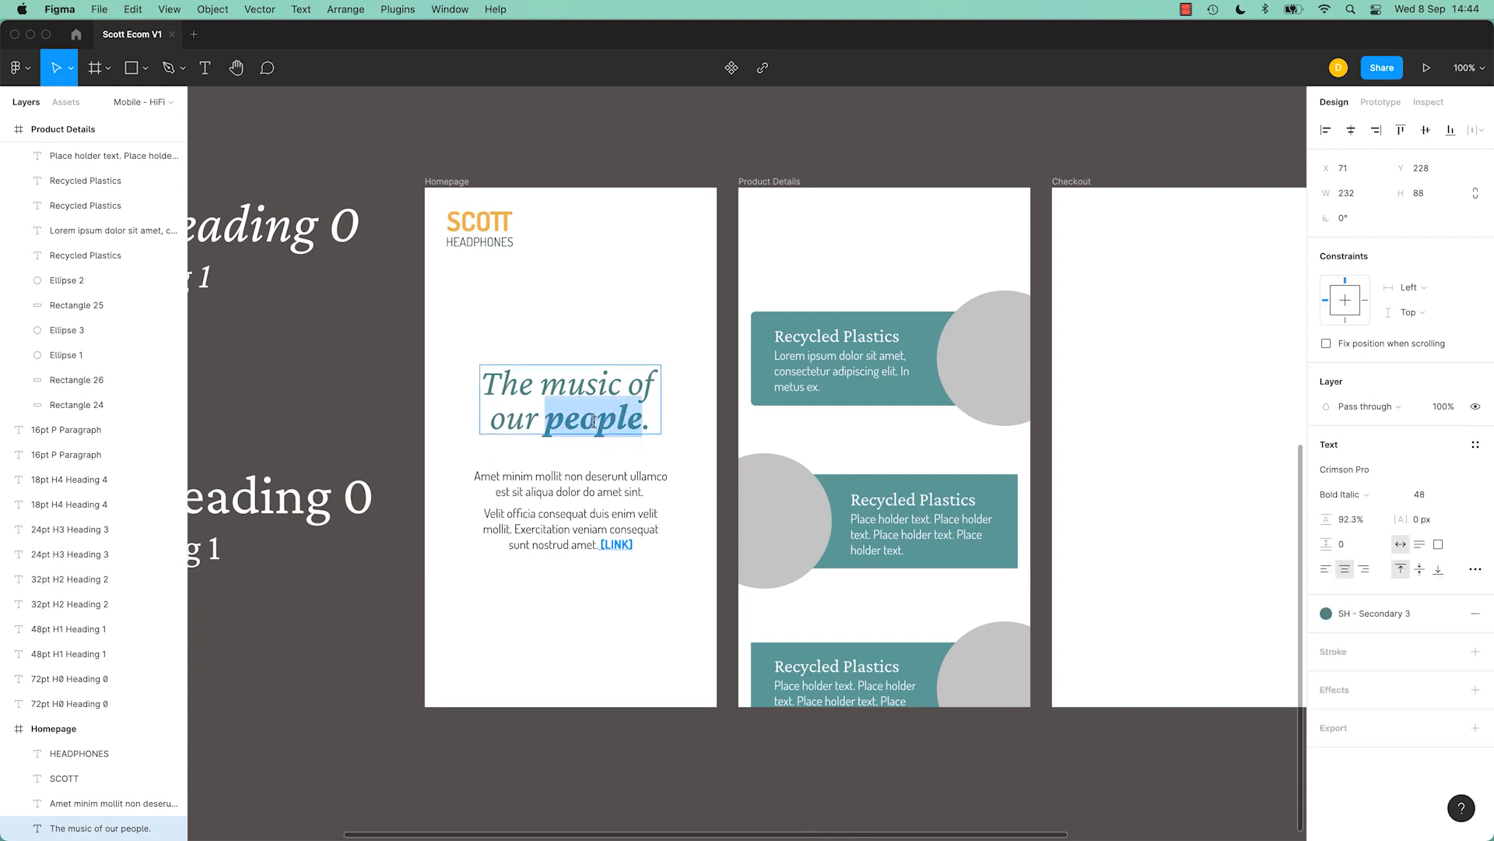
click(1389, 495)
click(1370, 276)
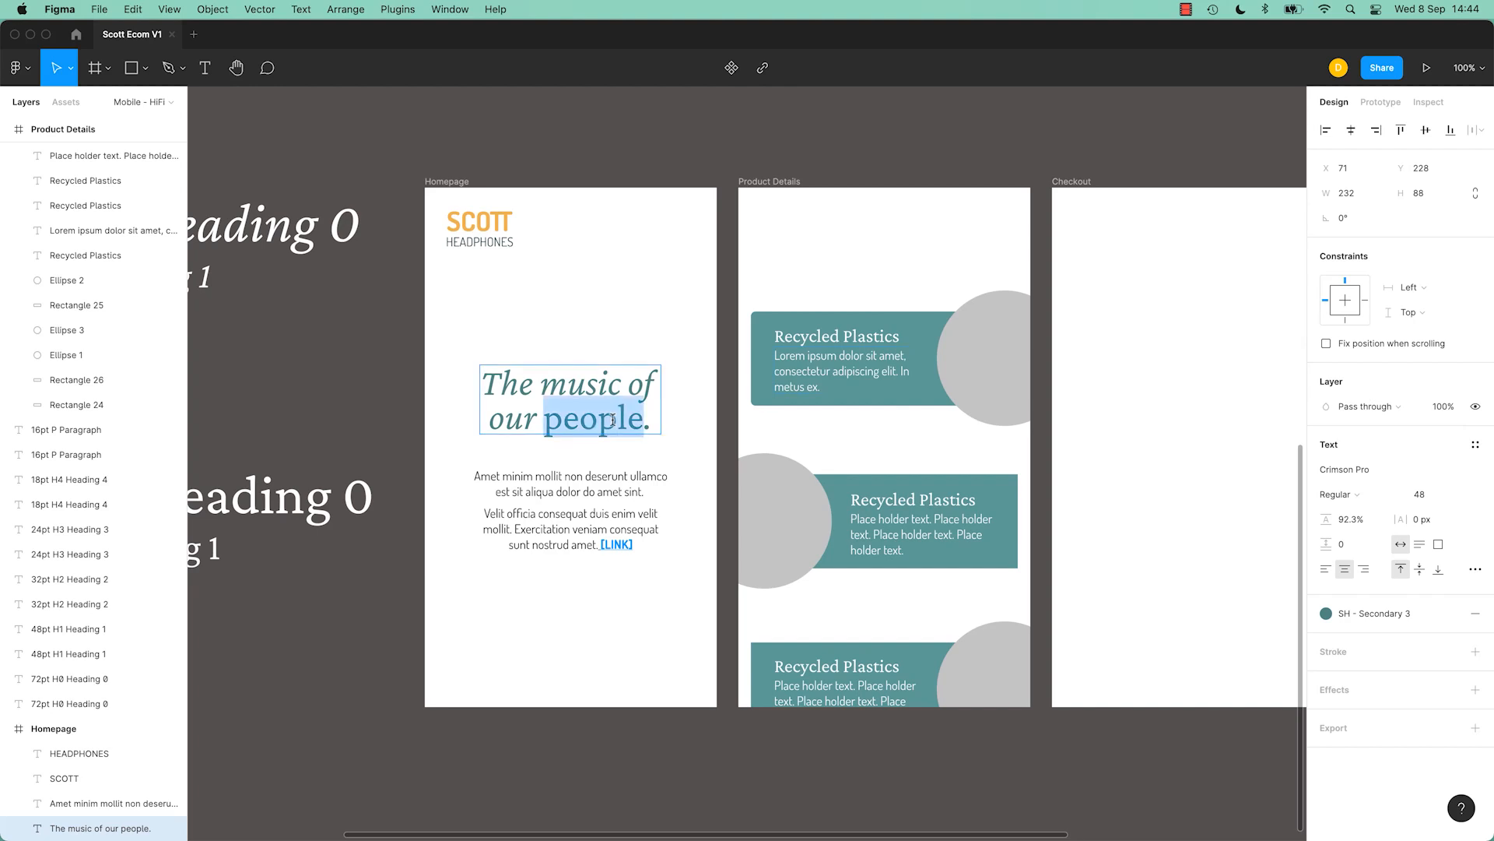
key(super+i)
key(Escape)
Underline the word "people" in the Homepage heading.
double_click(611, 420)
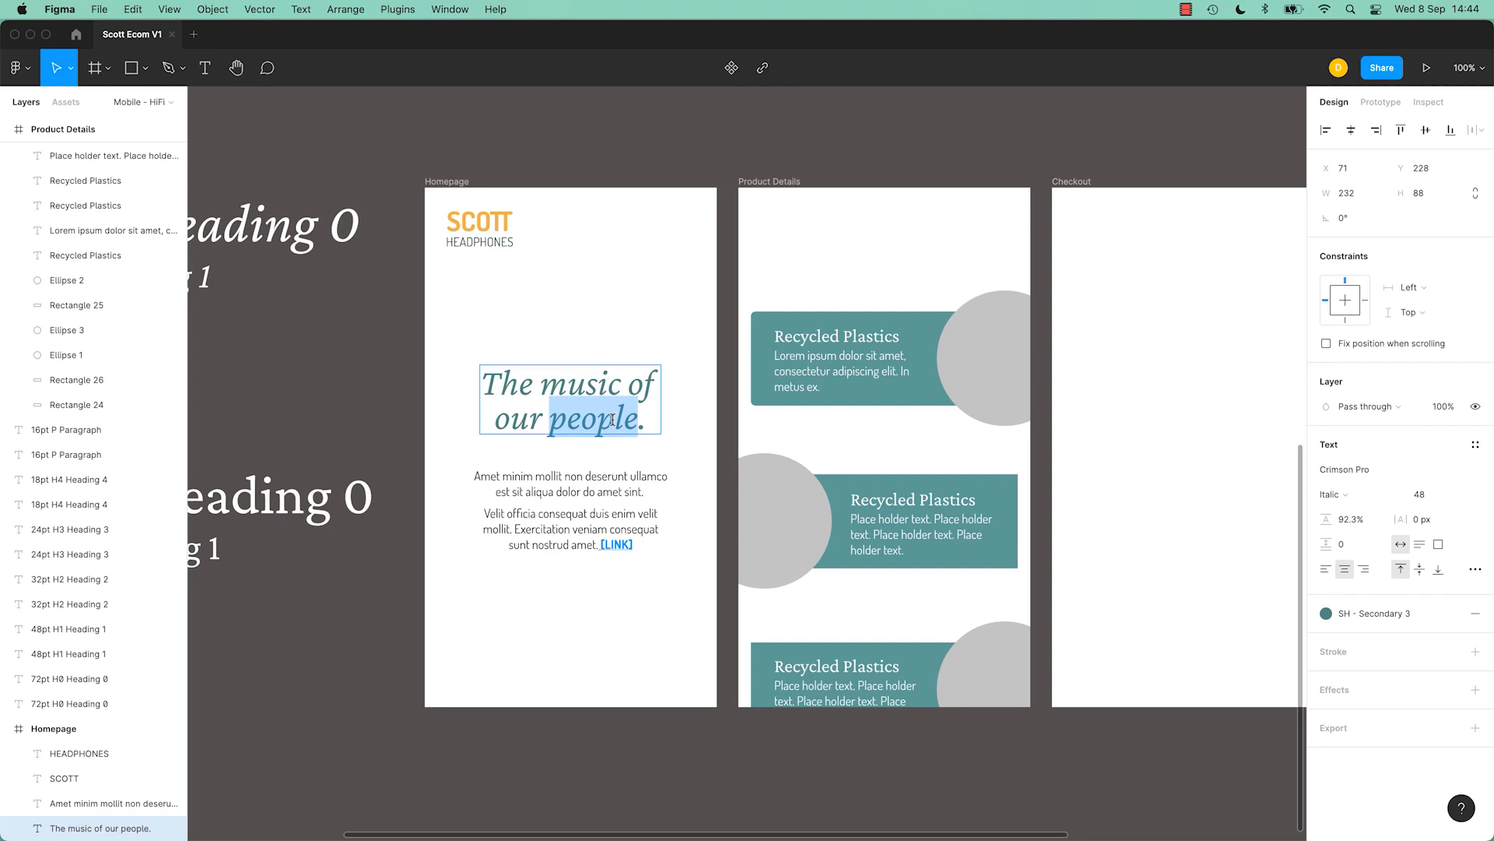
key(super+u)
key(Escape)
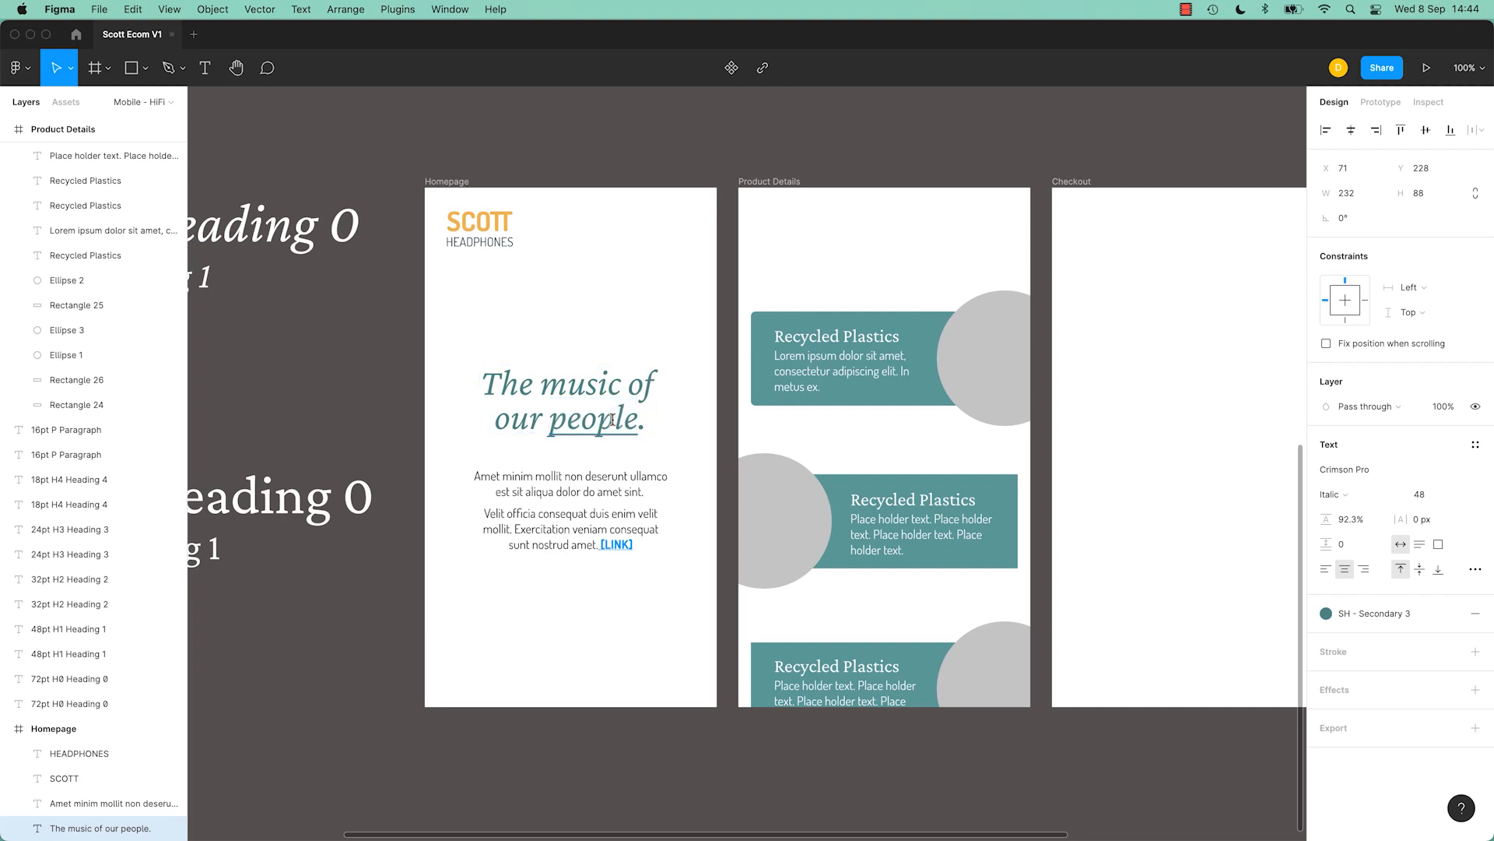
Change the decoration of the word "people" in the Homepage heading to strikethrough.
double_click(612, 420)
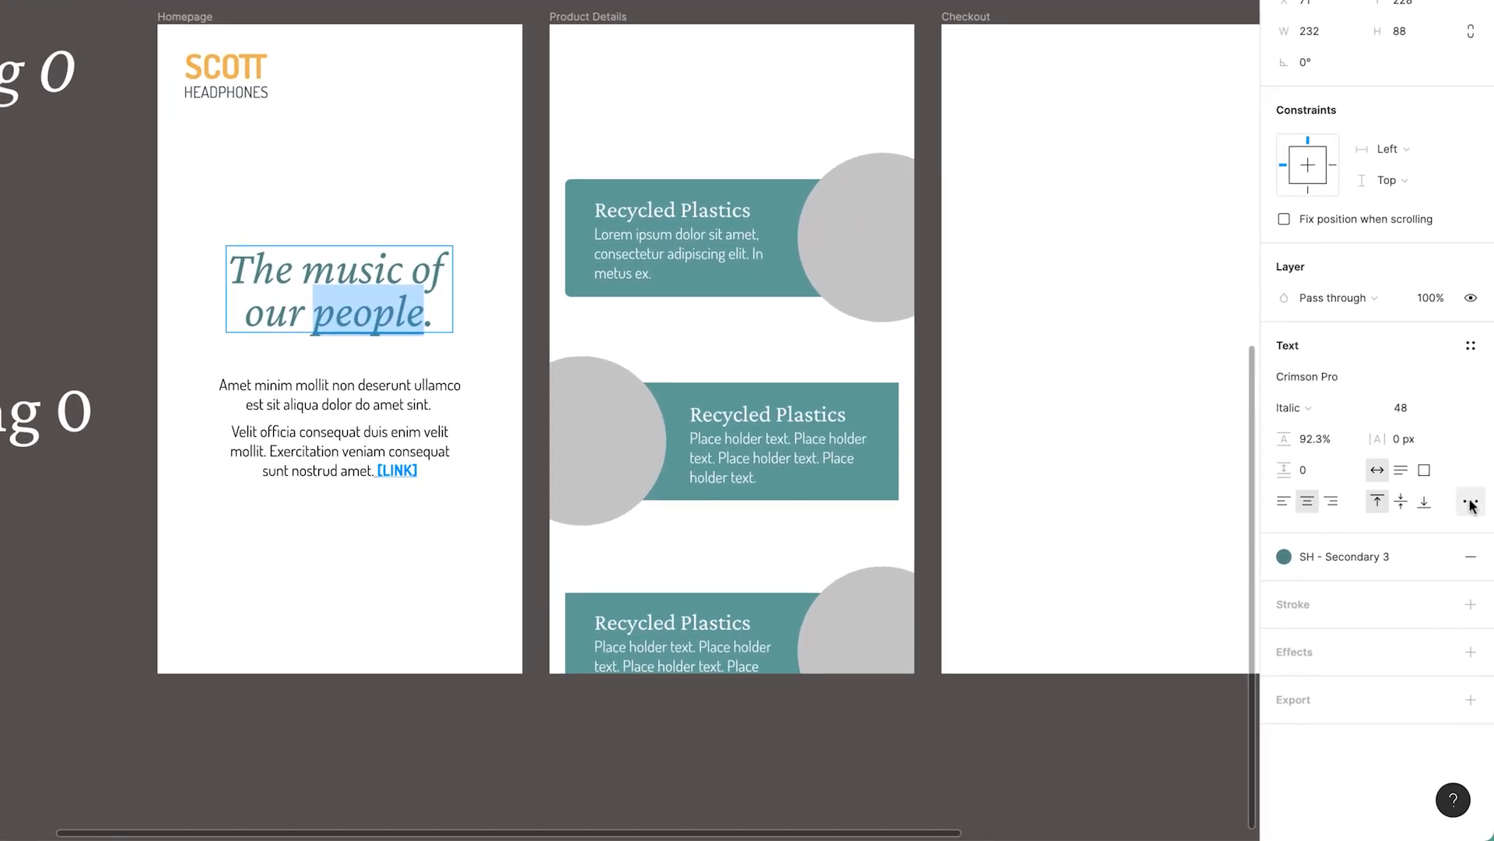
click(1471, 503)
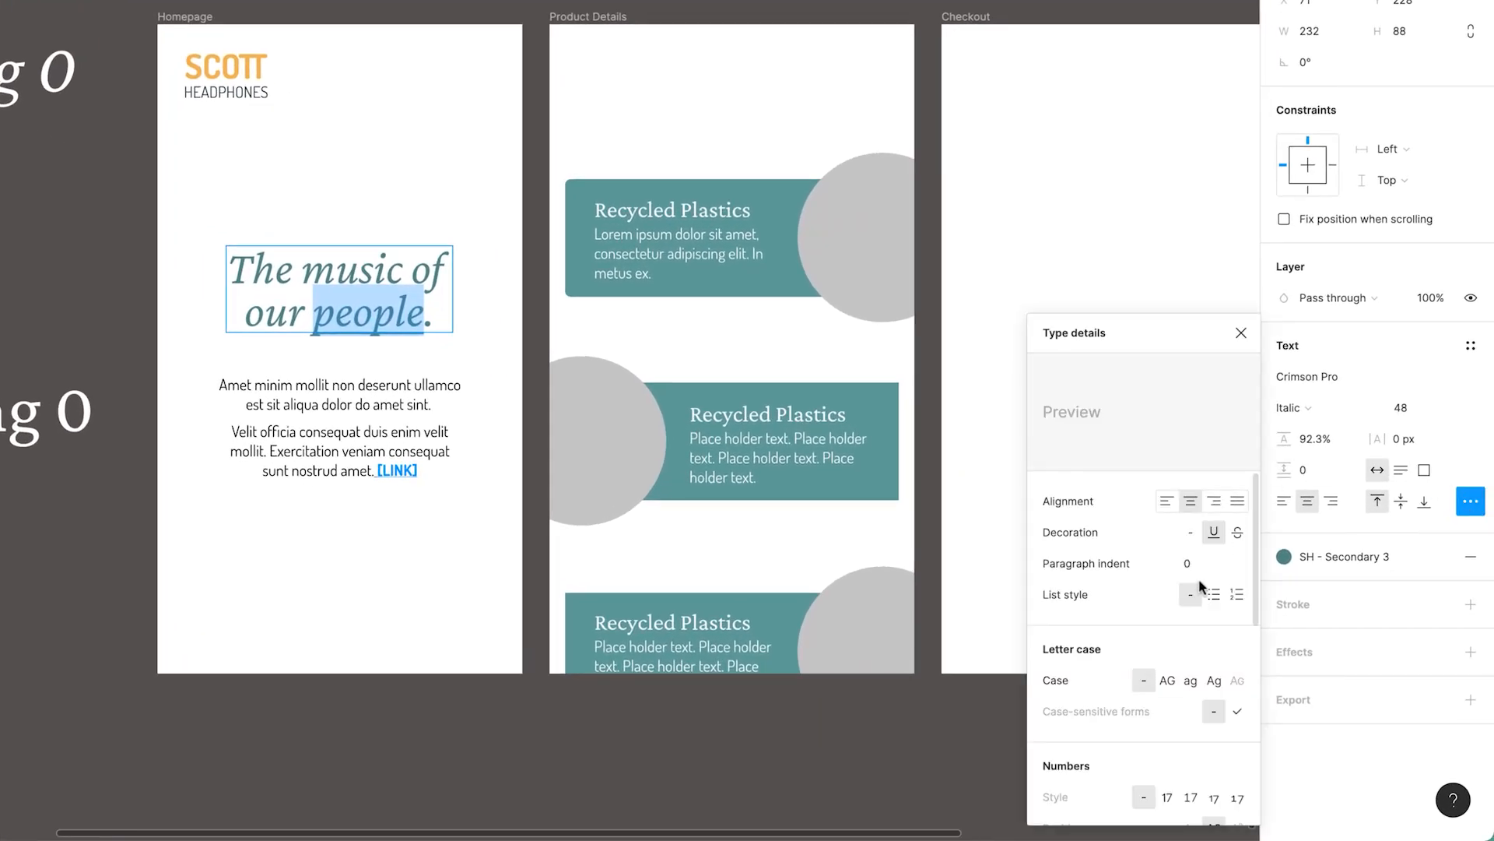
click(1237, 533)
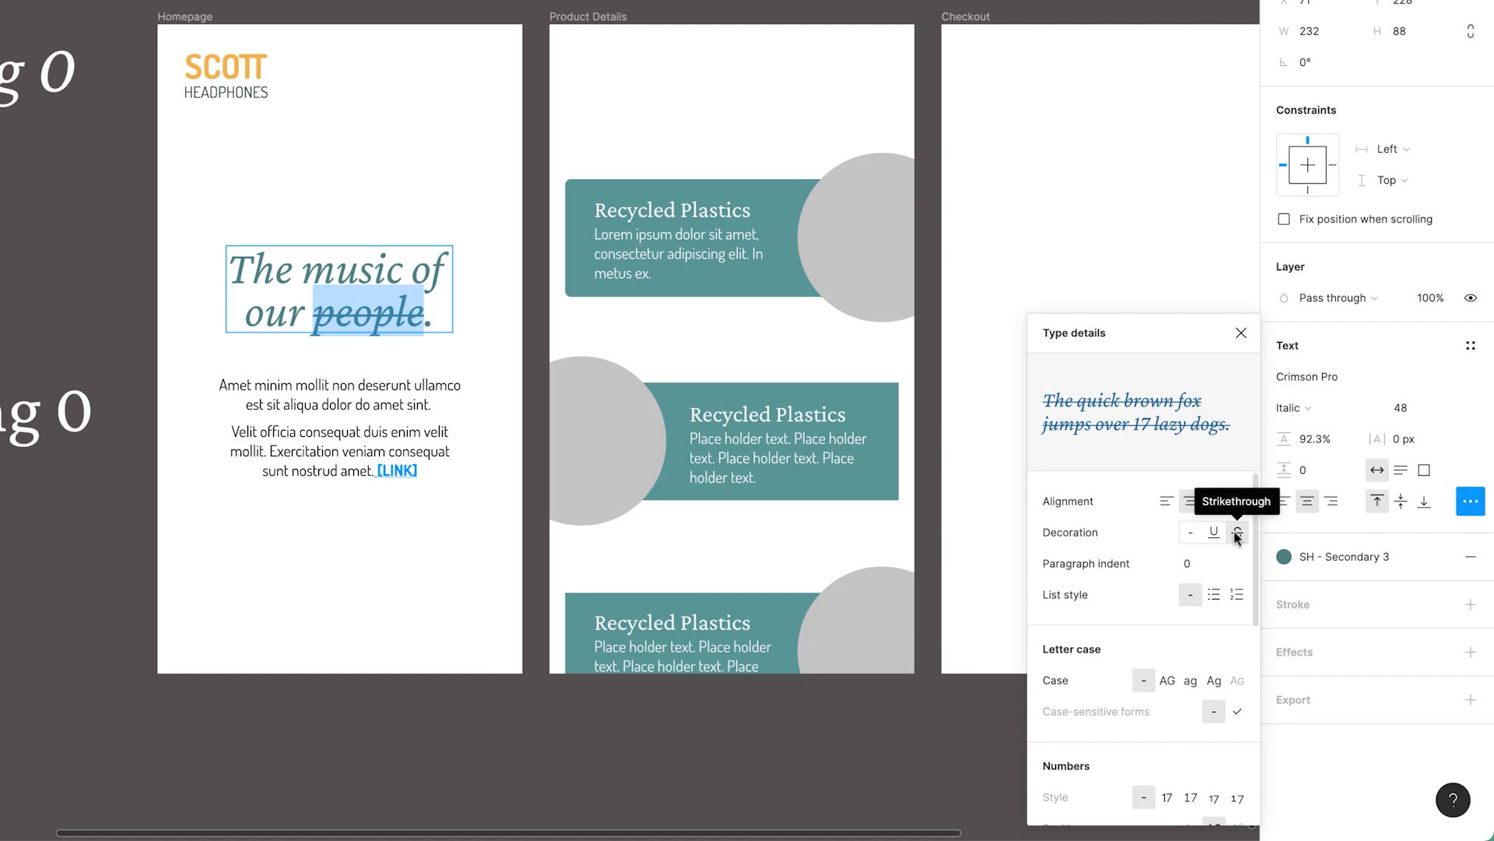
double_click(353, 272)
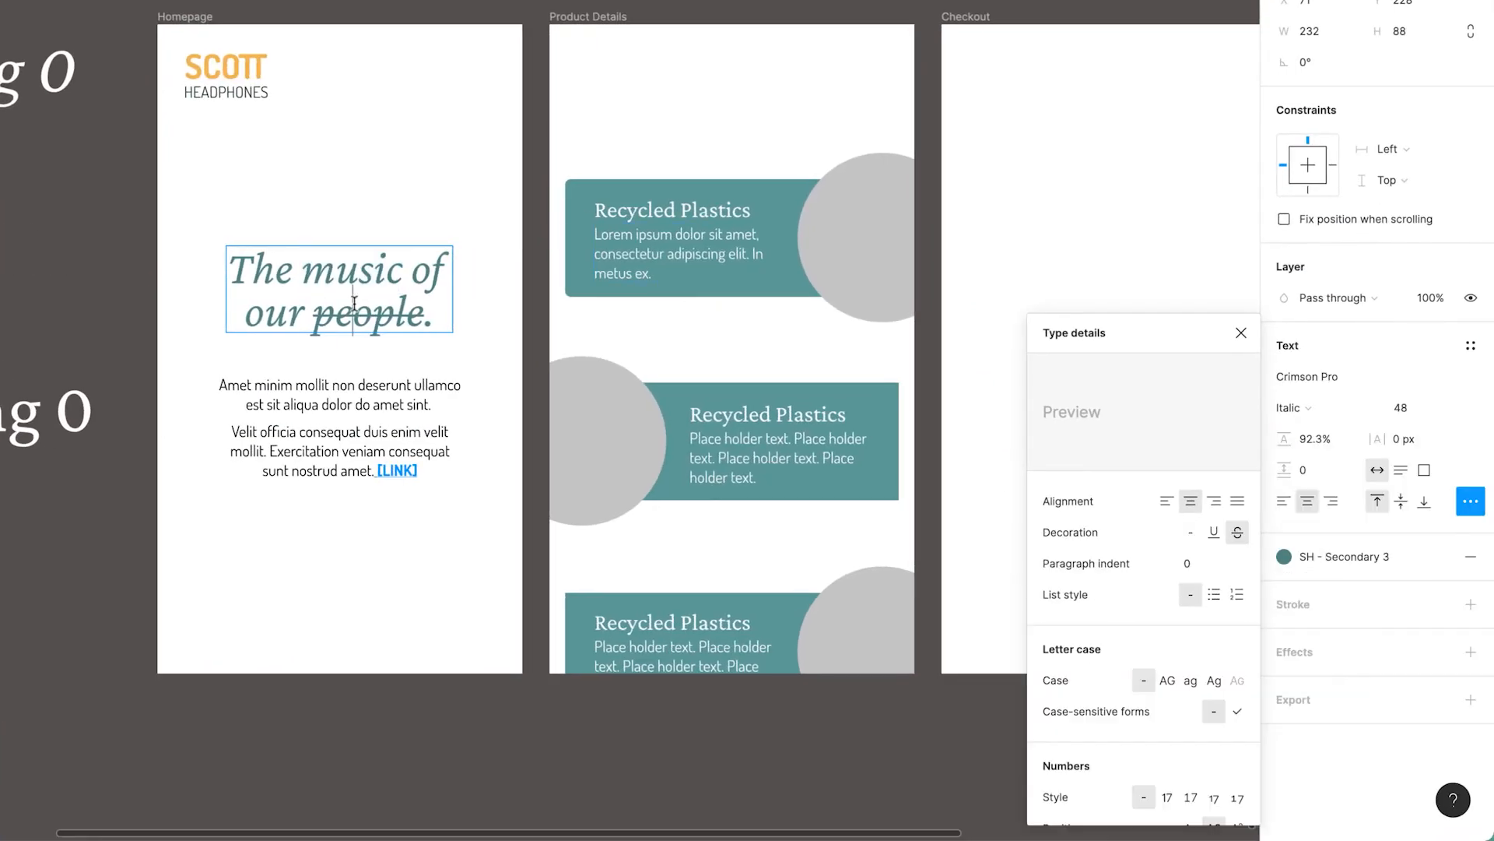
double_click(381, 318)
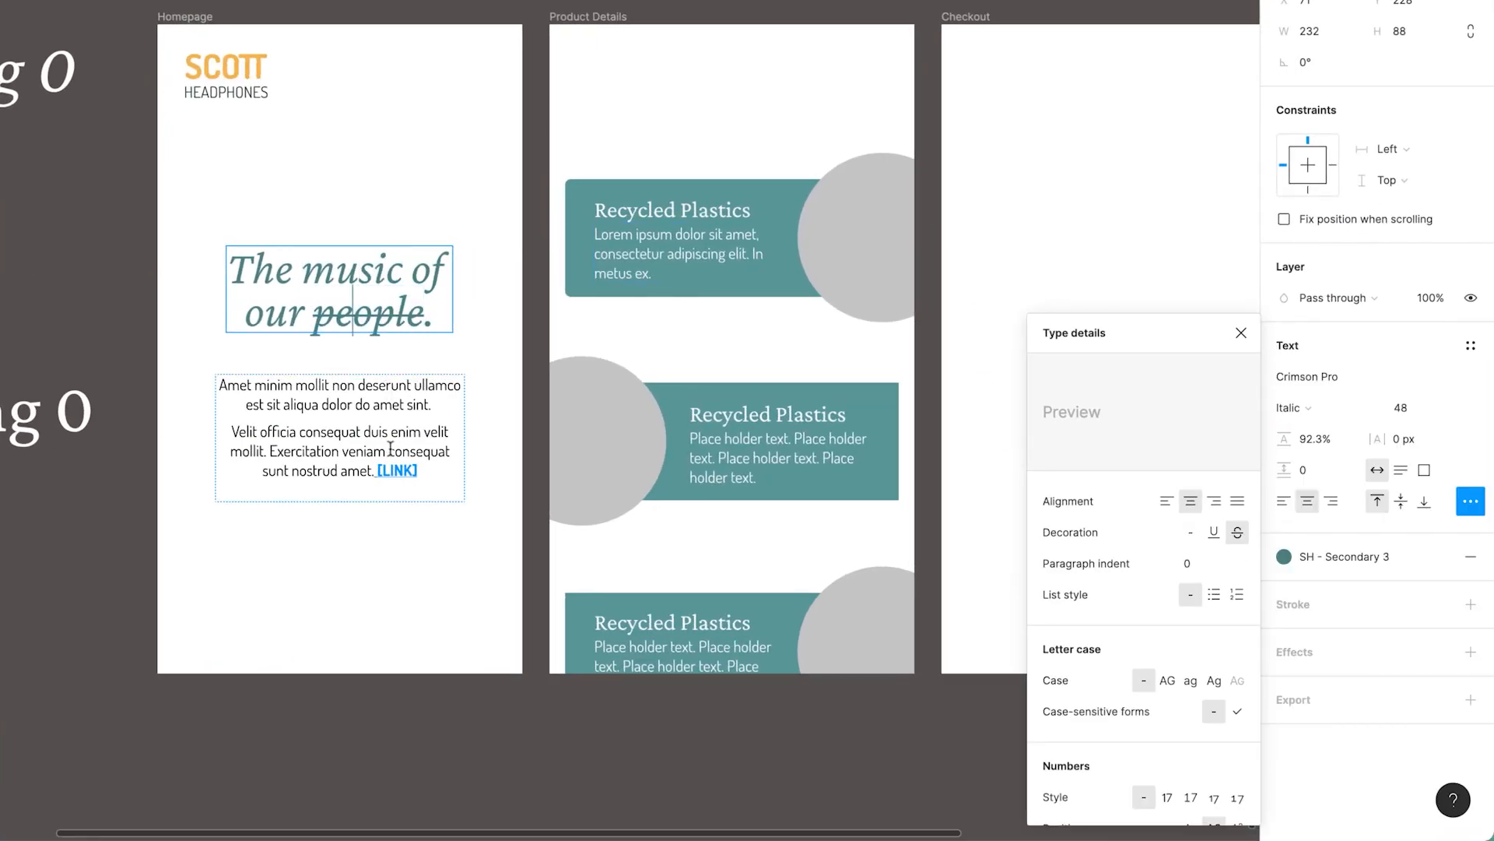
click(396, 474)
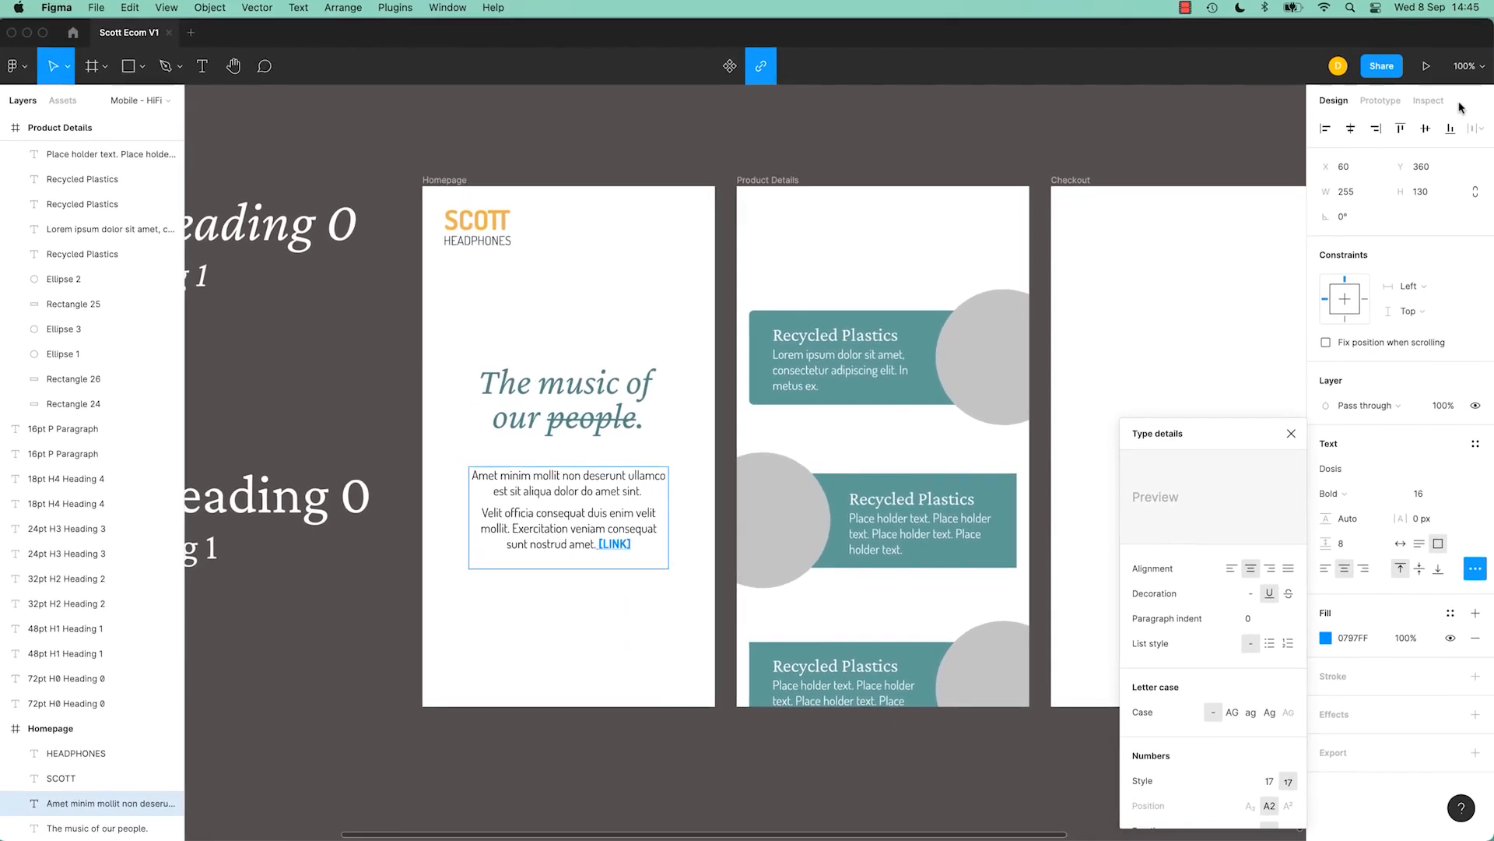
click(1428, 70)
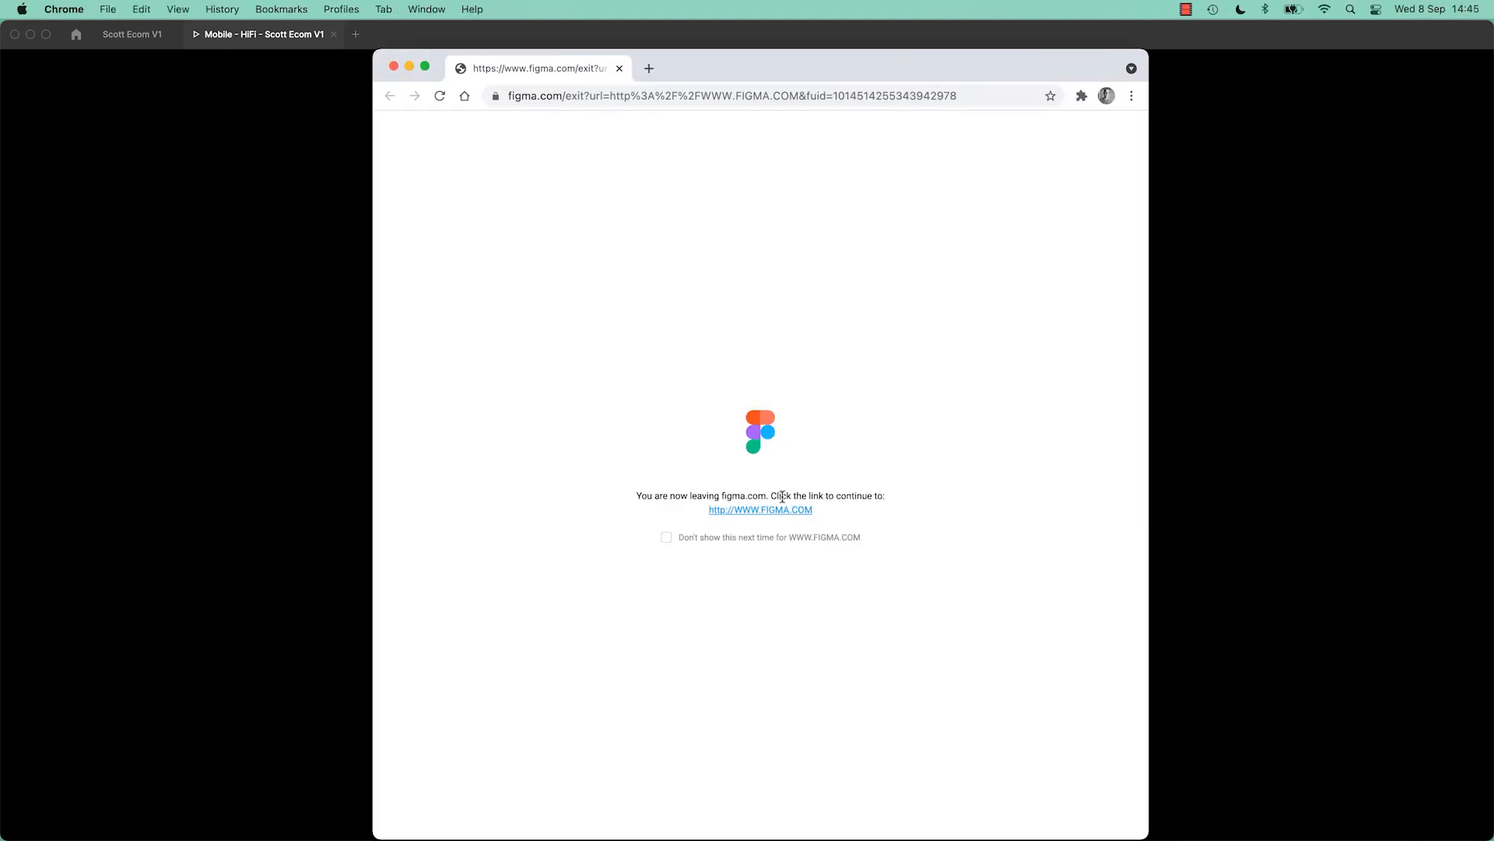
click(765, 510)
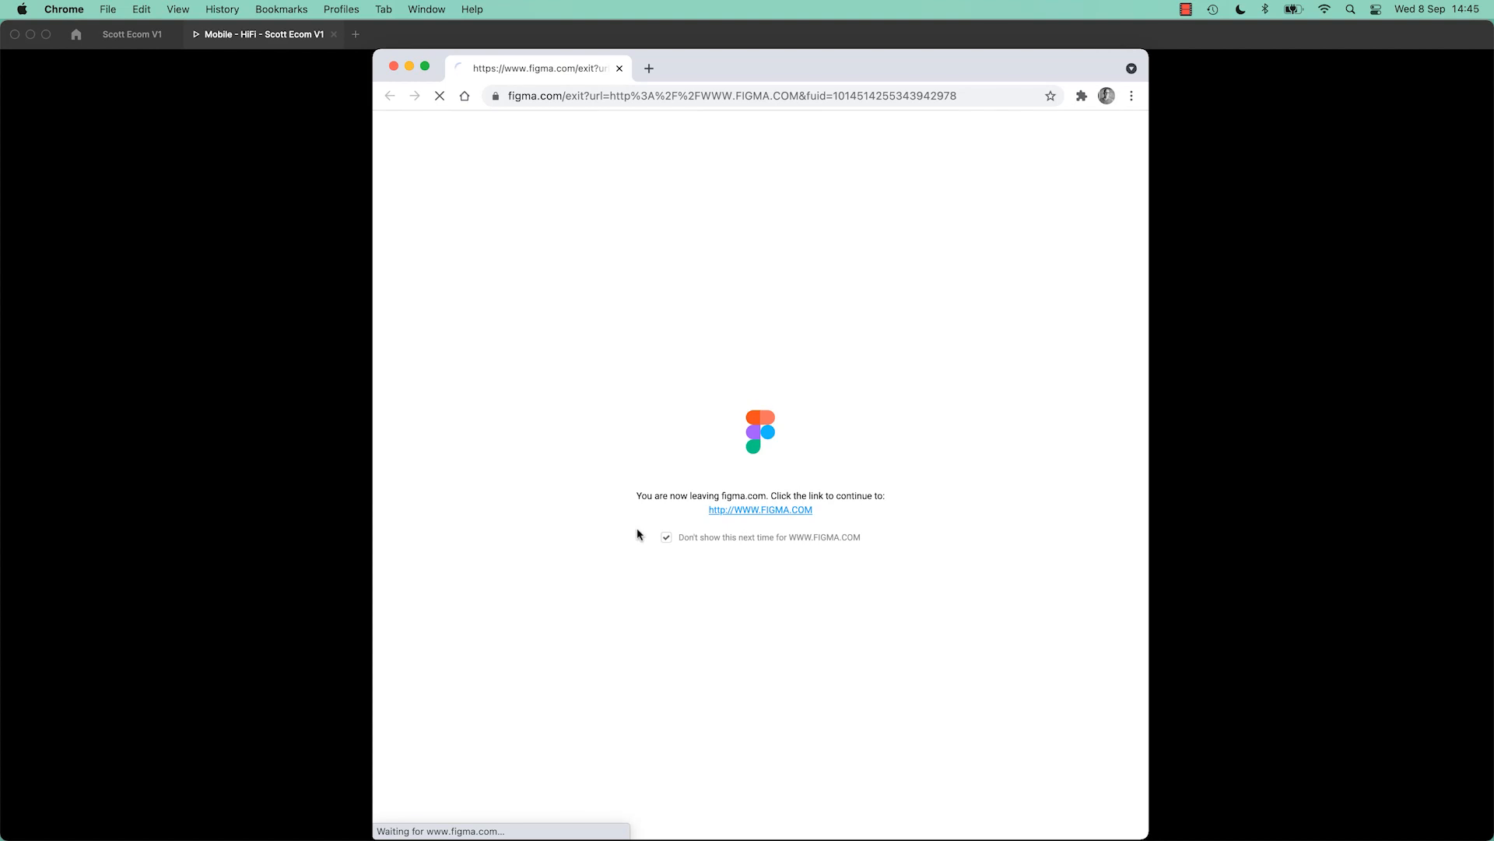
Close the browser page and return from the prototype preview to the Scott Ecom V1 design file with nothing selected.
click(620, 69)
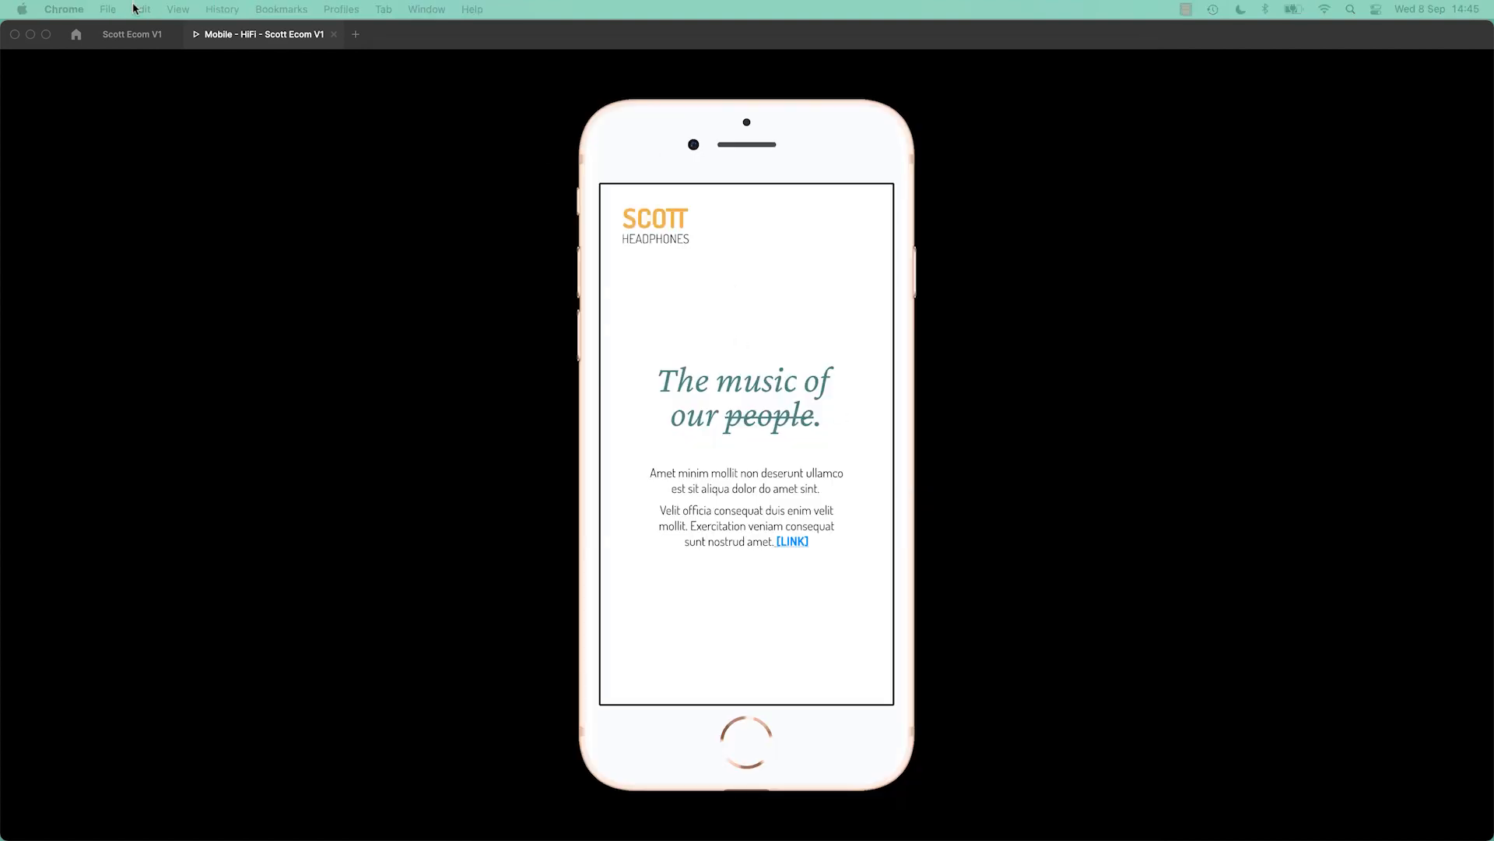
click(137, 38)
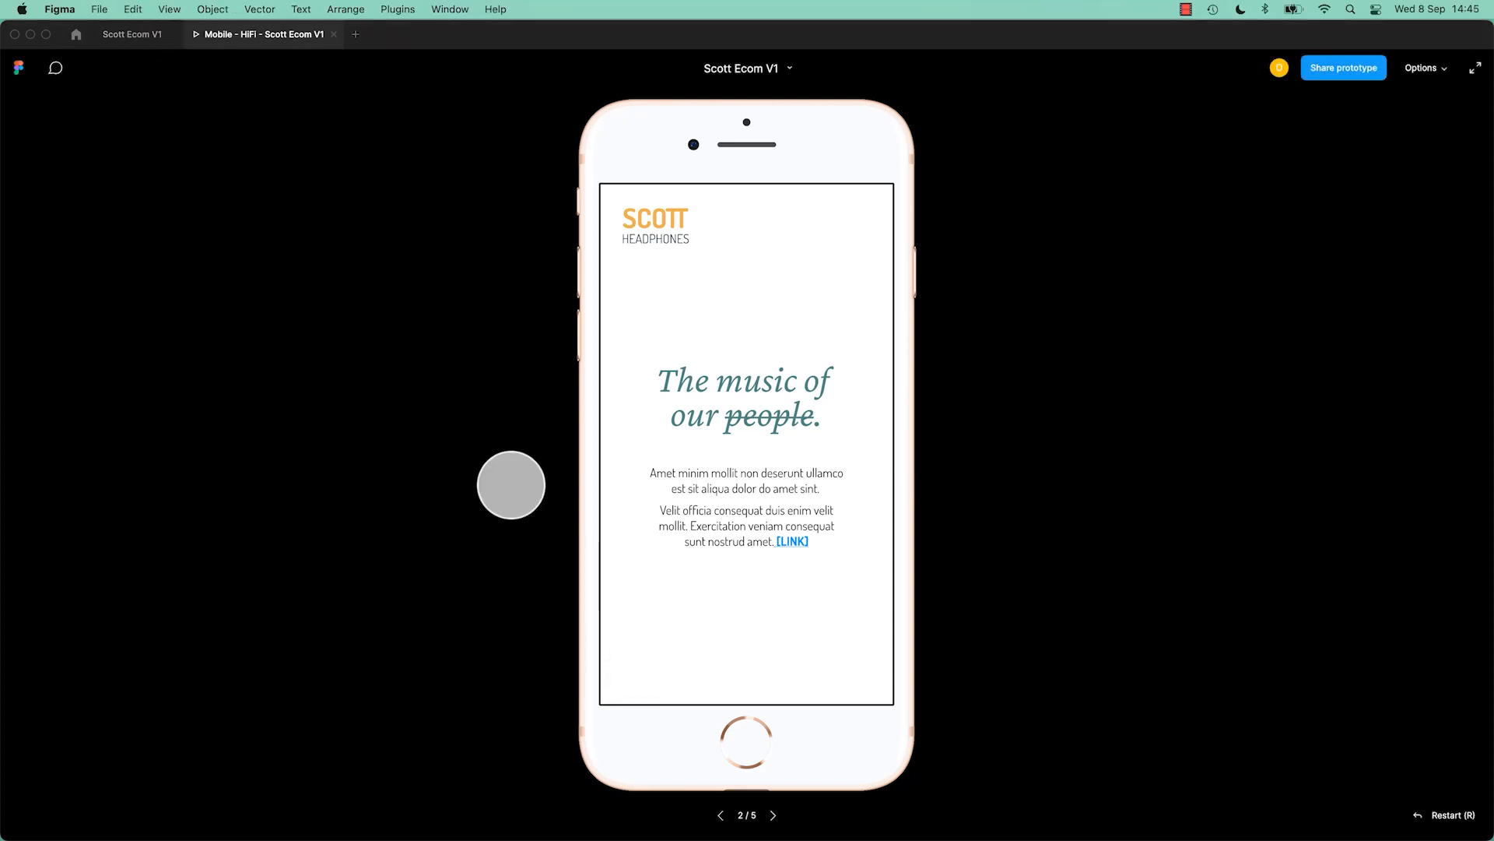
click(116, 43)
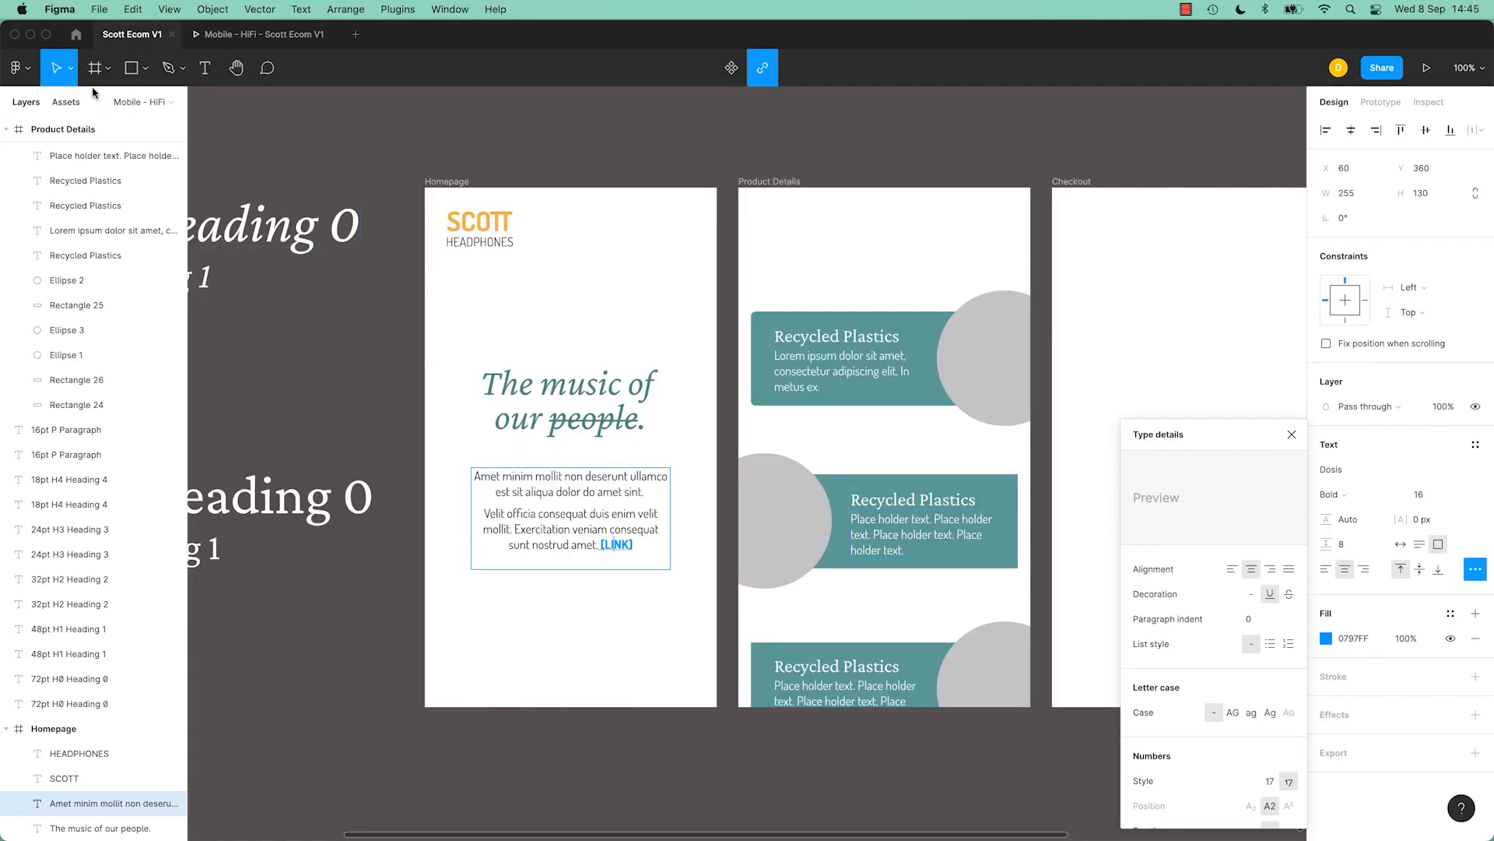
key(Escape)
click(421, 404)
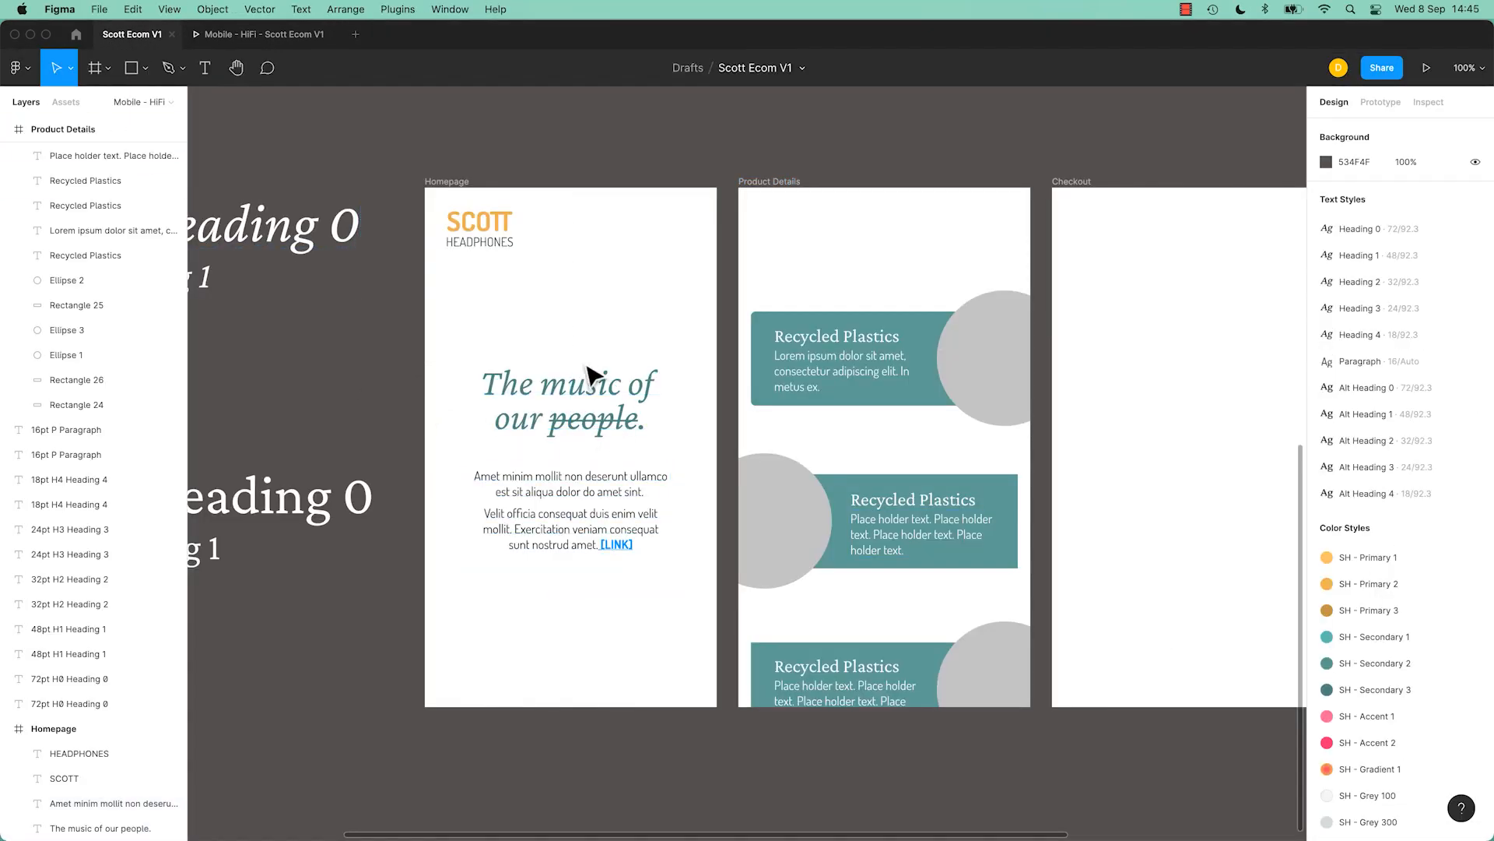
Place a copy of the SCOTT HEADPHONES wordmark on the Homepage, below and to the right of the original, at about X 216.
click(478, 232)
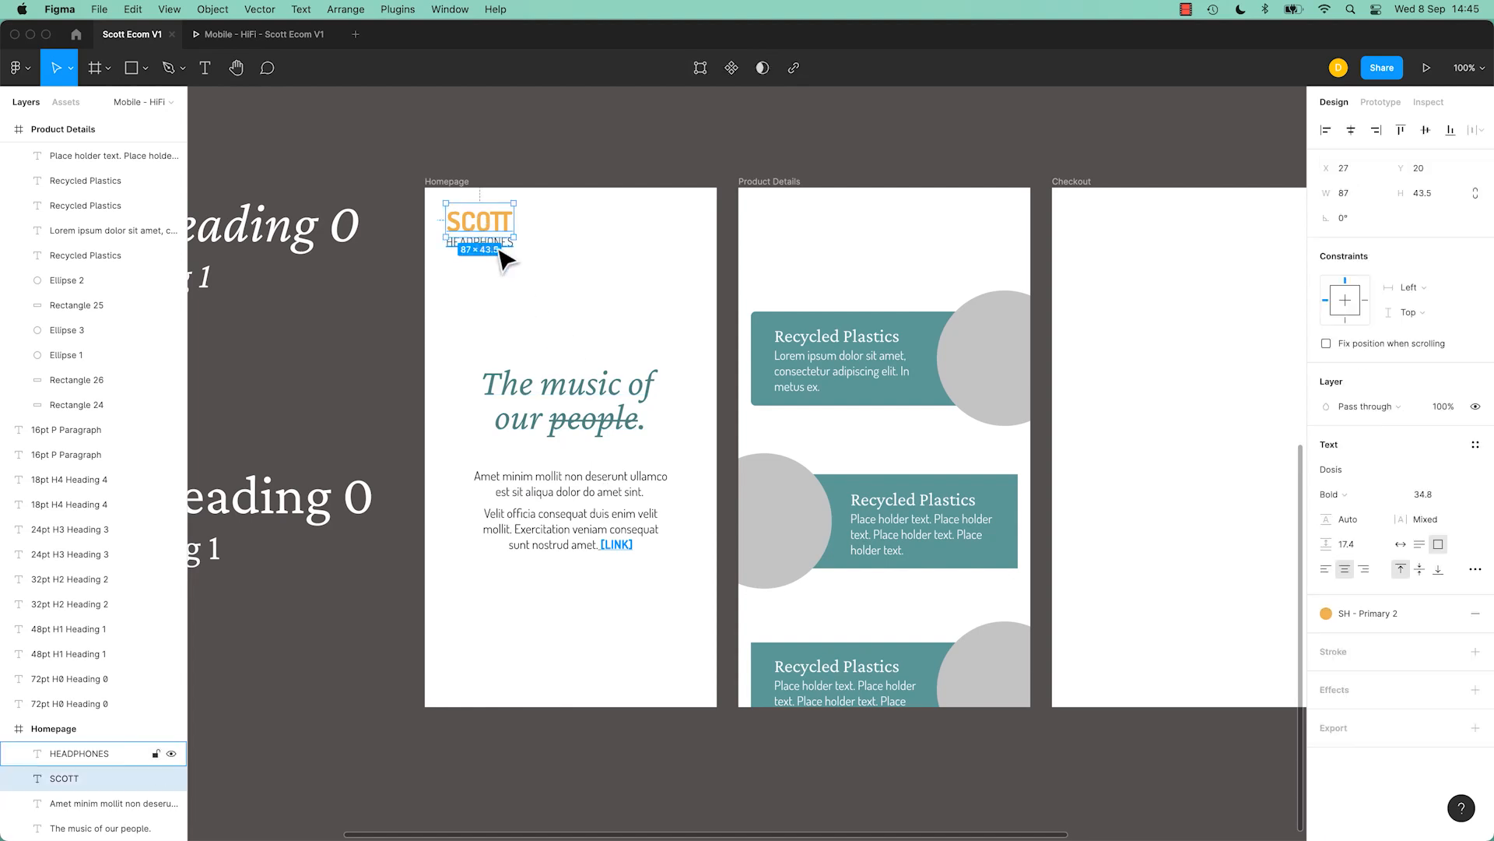
drag(400, 227, 646, 253)
drag(653, 274, 651, 285)
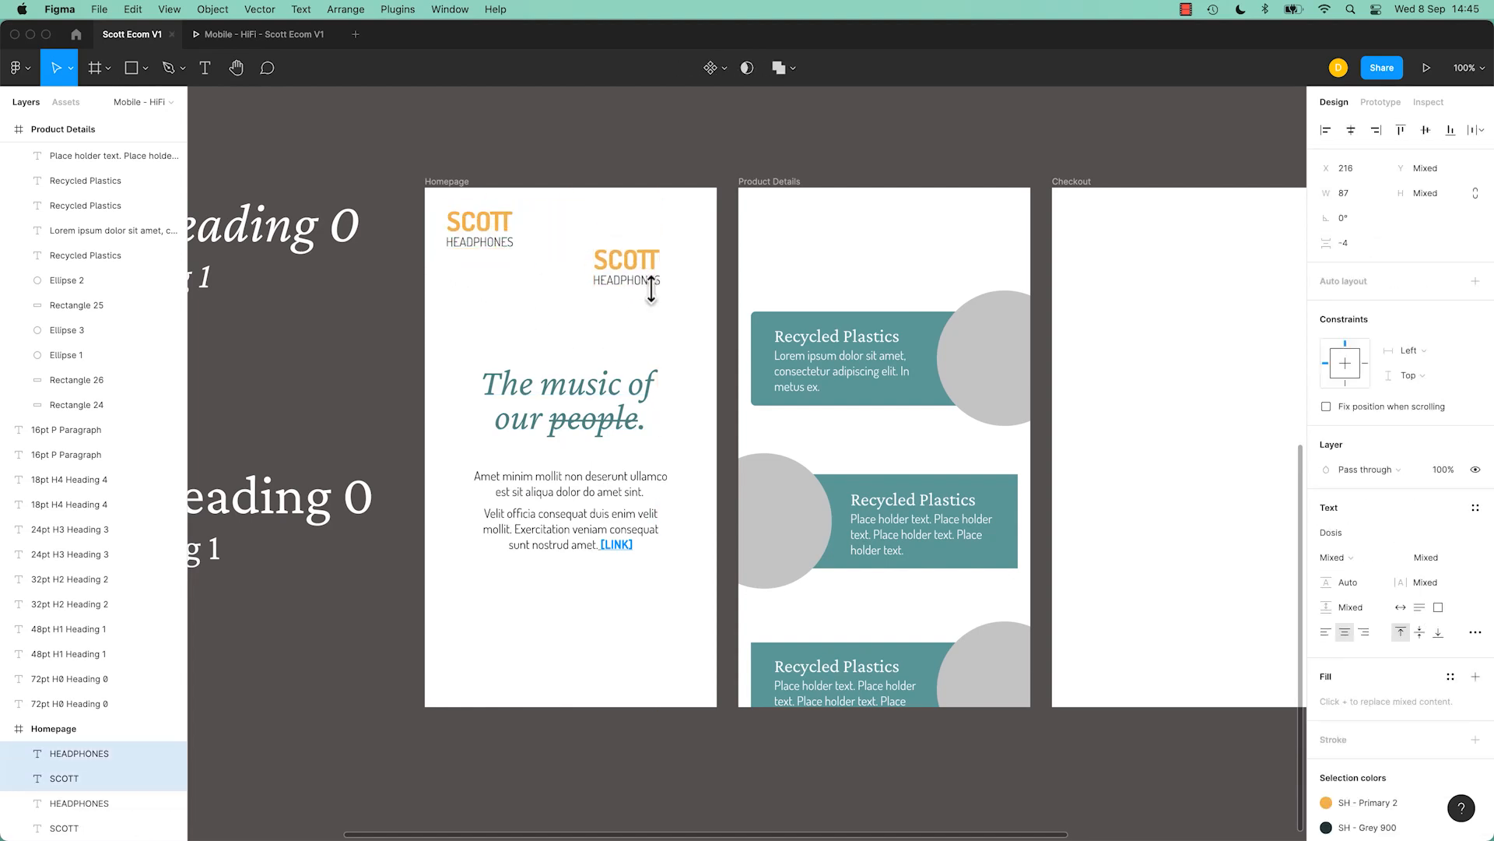
Convert the SCOTT text in the copied wordmark to vector outlines with Outline stroke.
scroll(652, 288, up, 10)
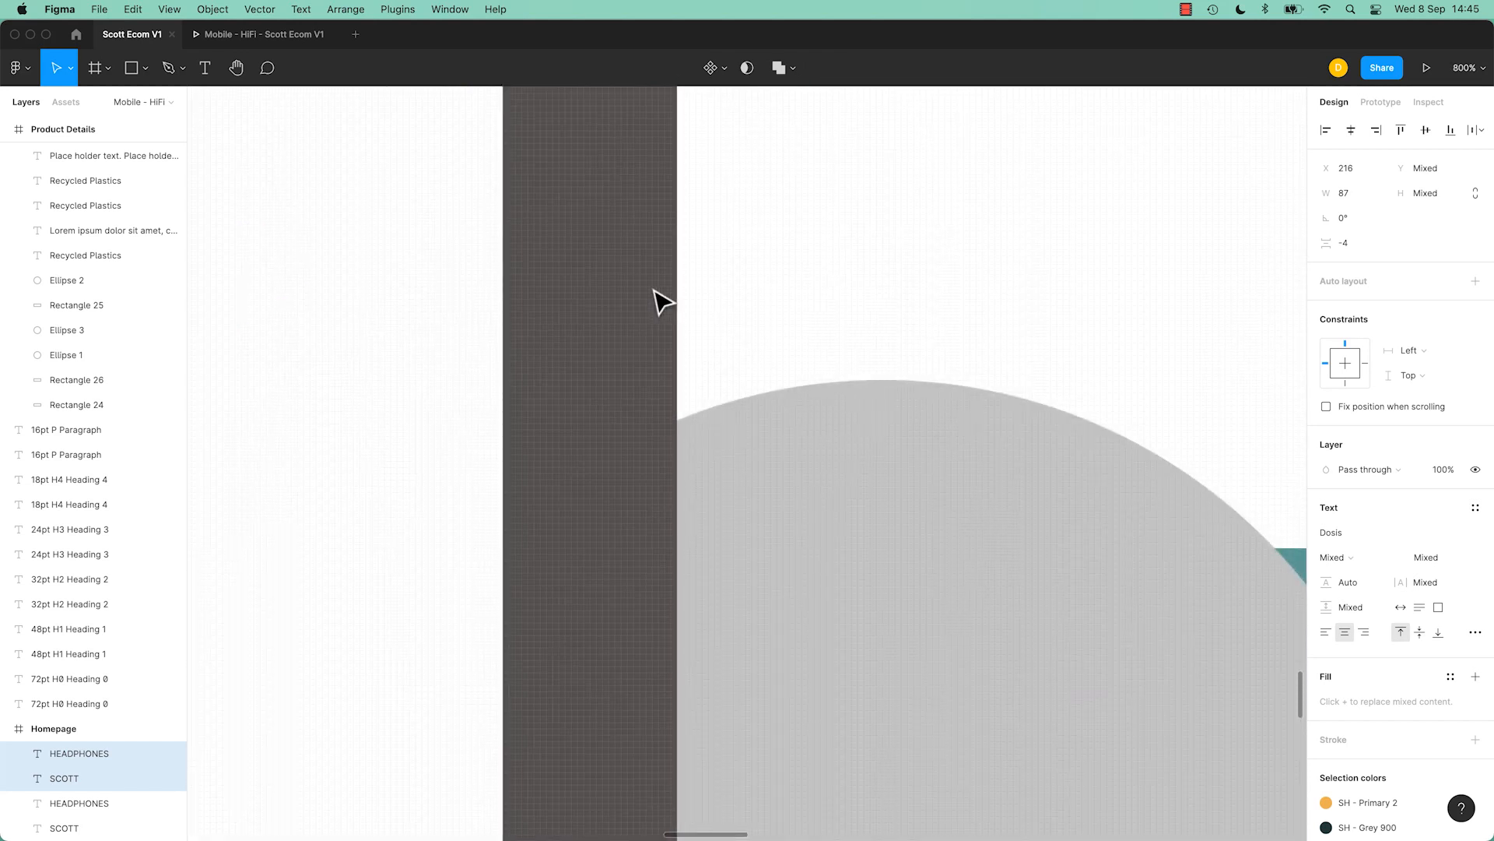
key(shift+2)
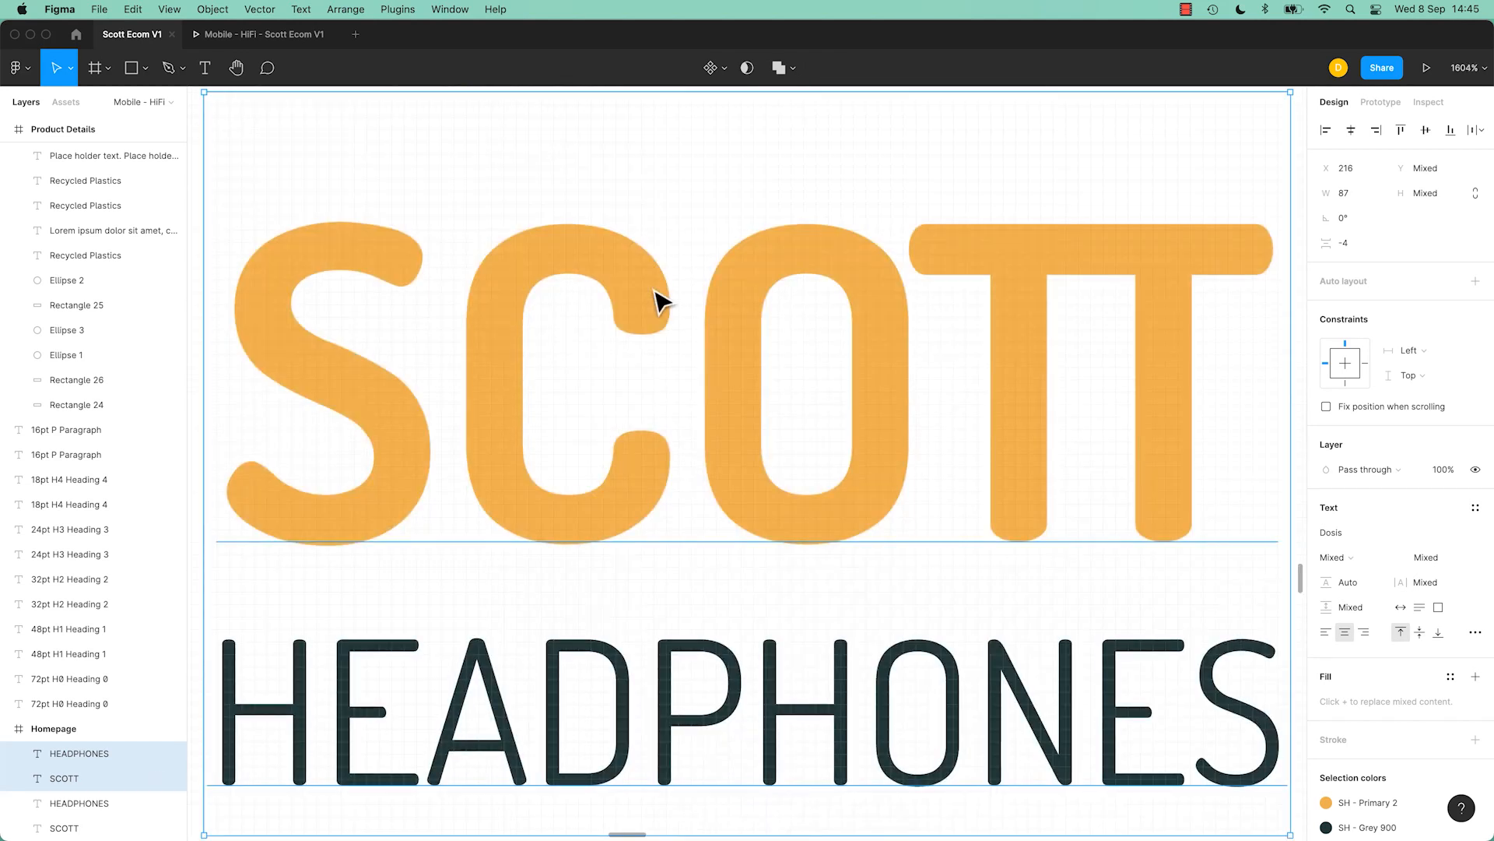
key(minus)
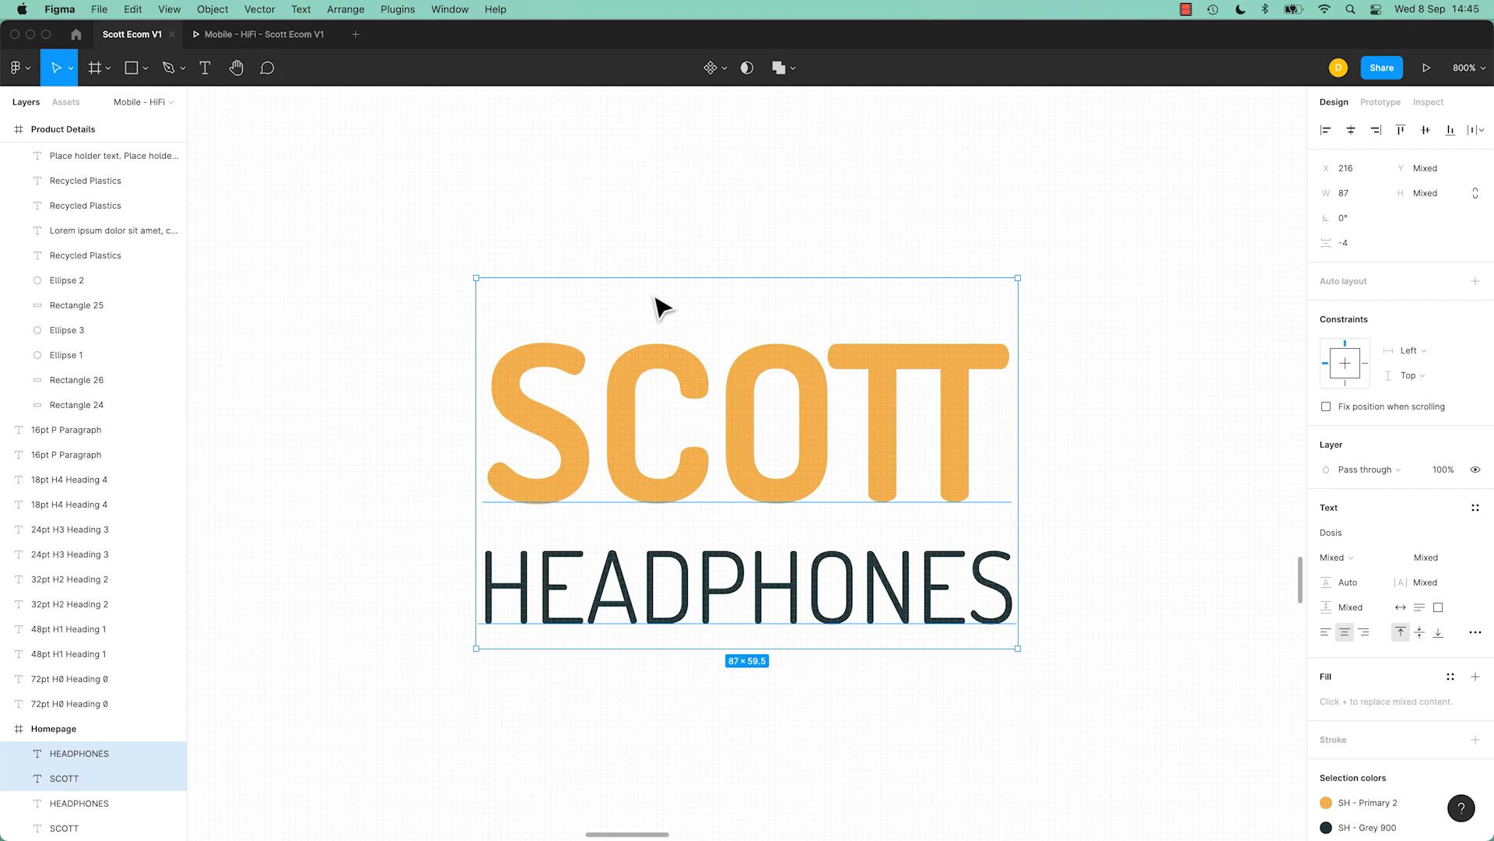
click(438, 327)
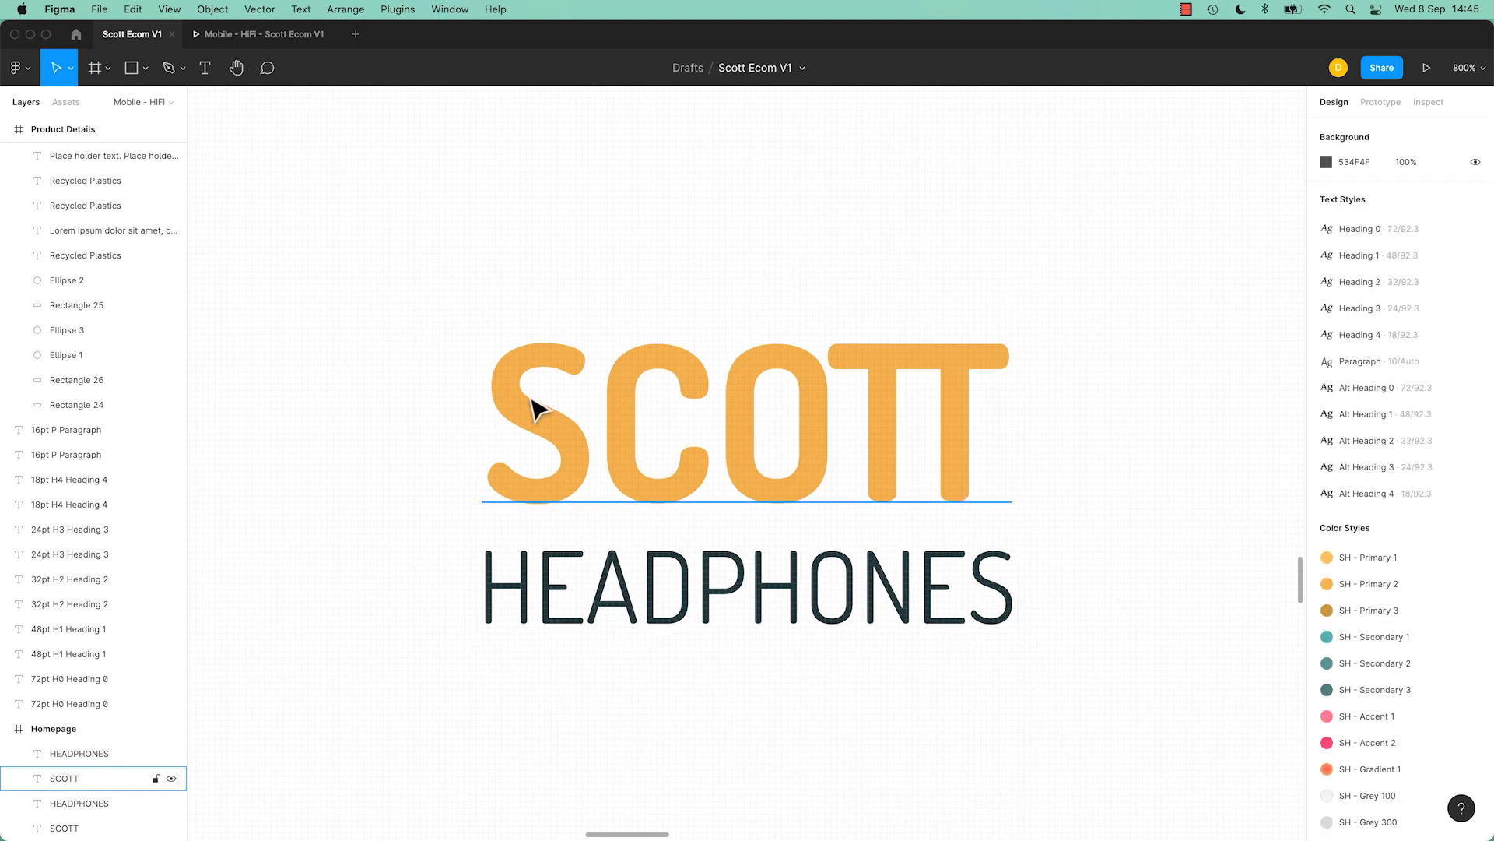
click(621, 417)
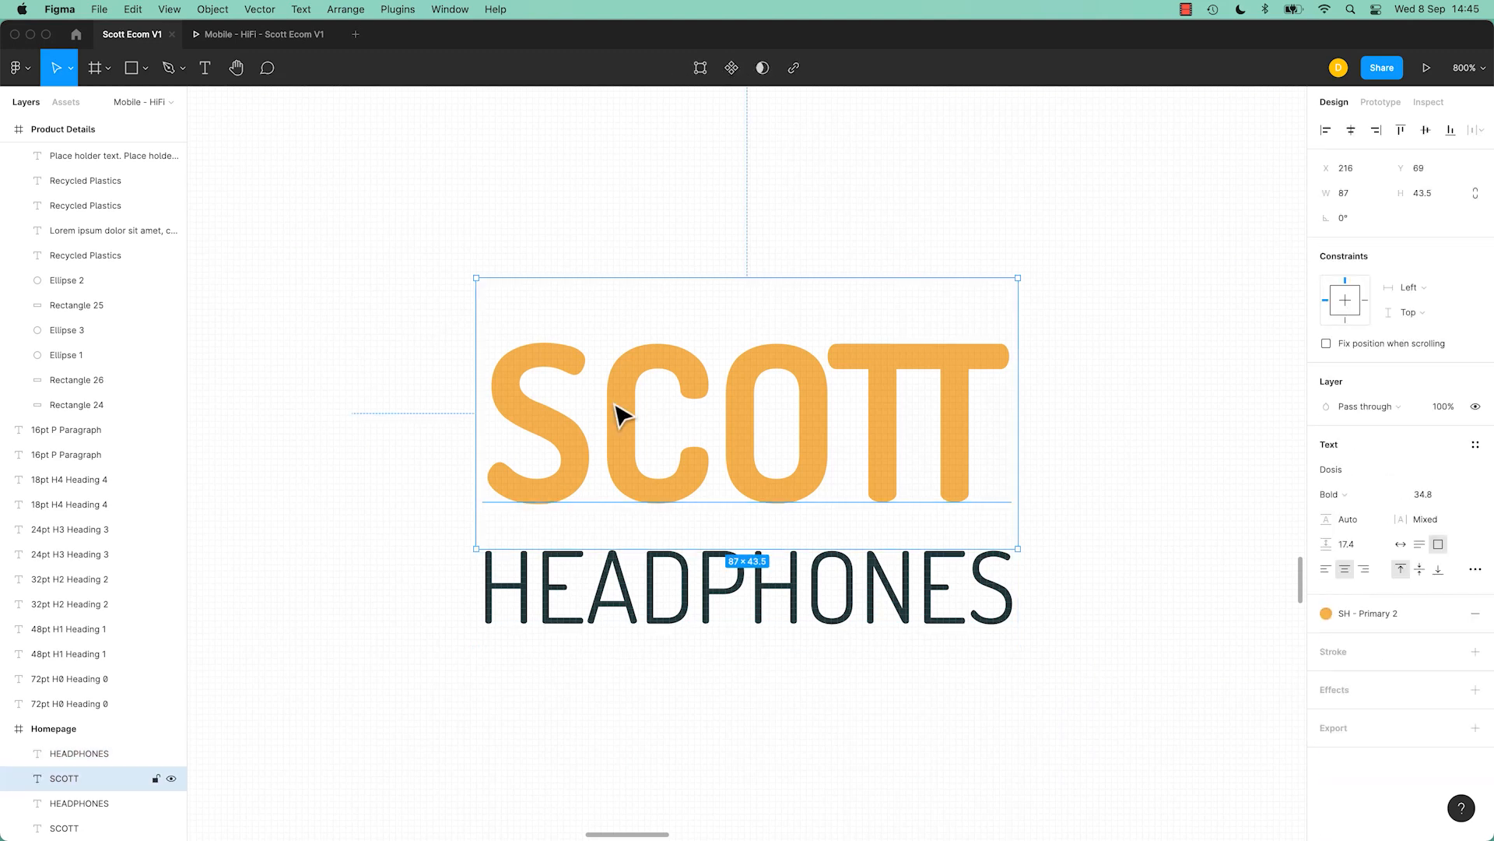
right_click(812, 421)
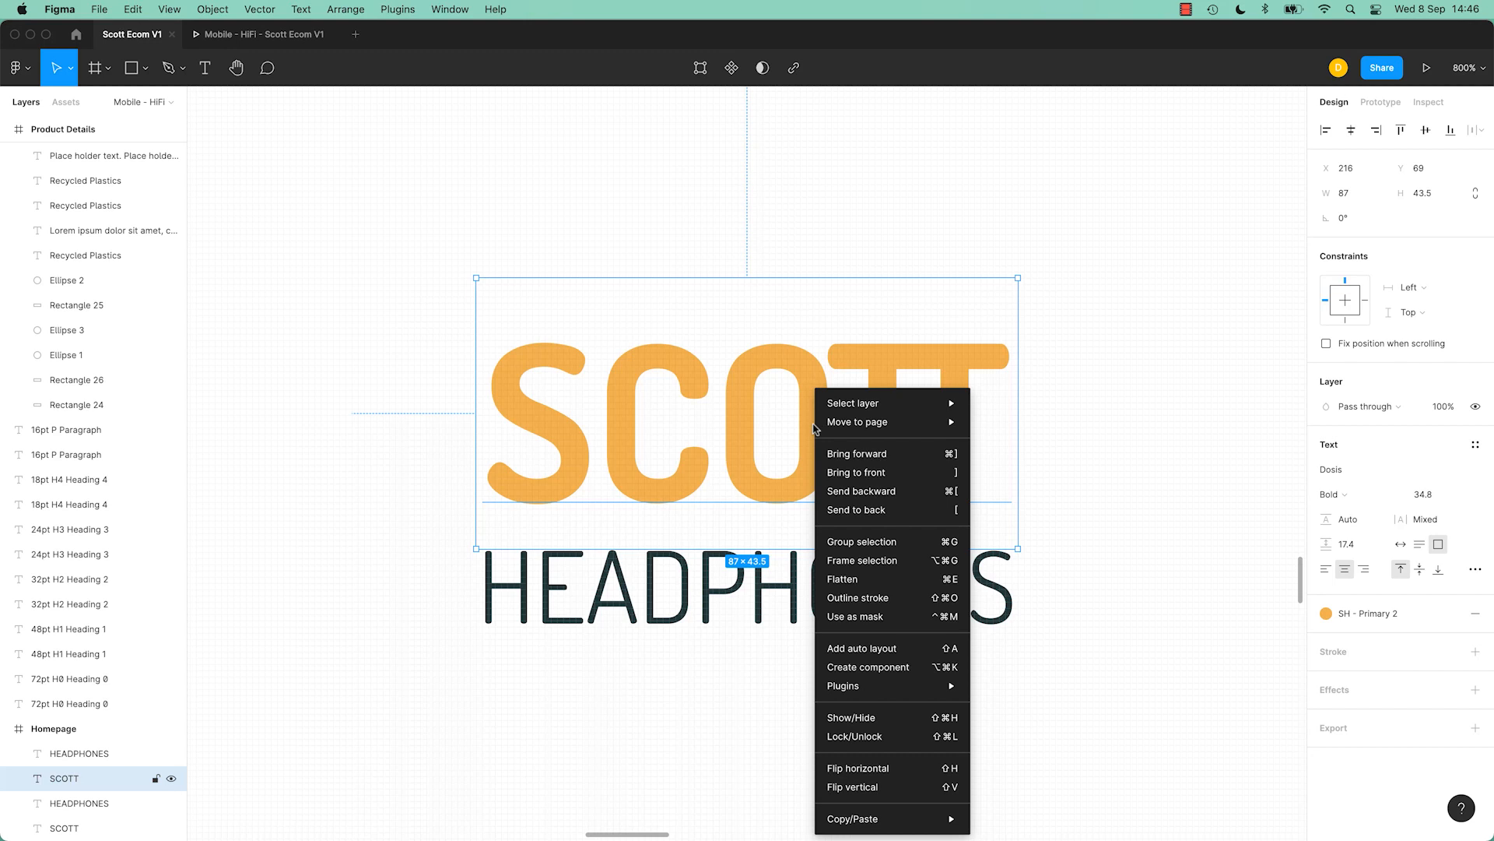
click(858, 598)
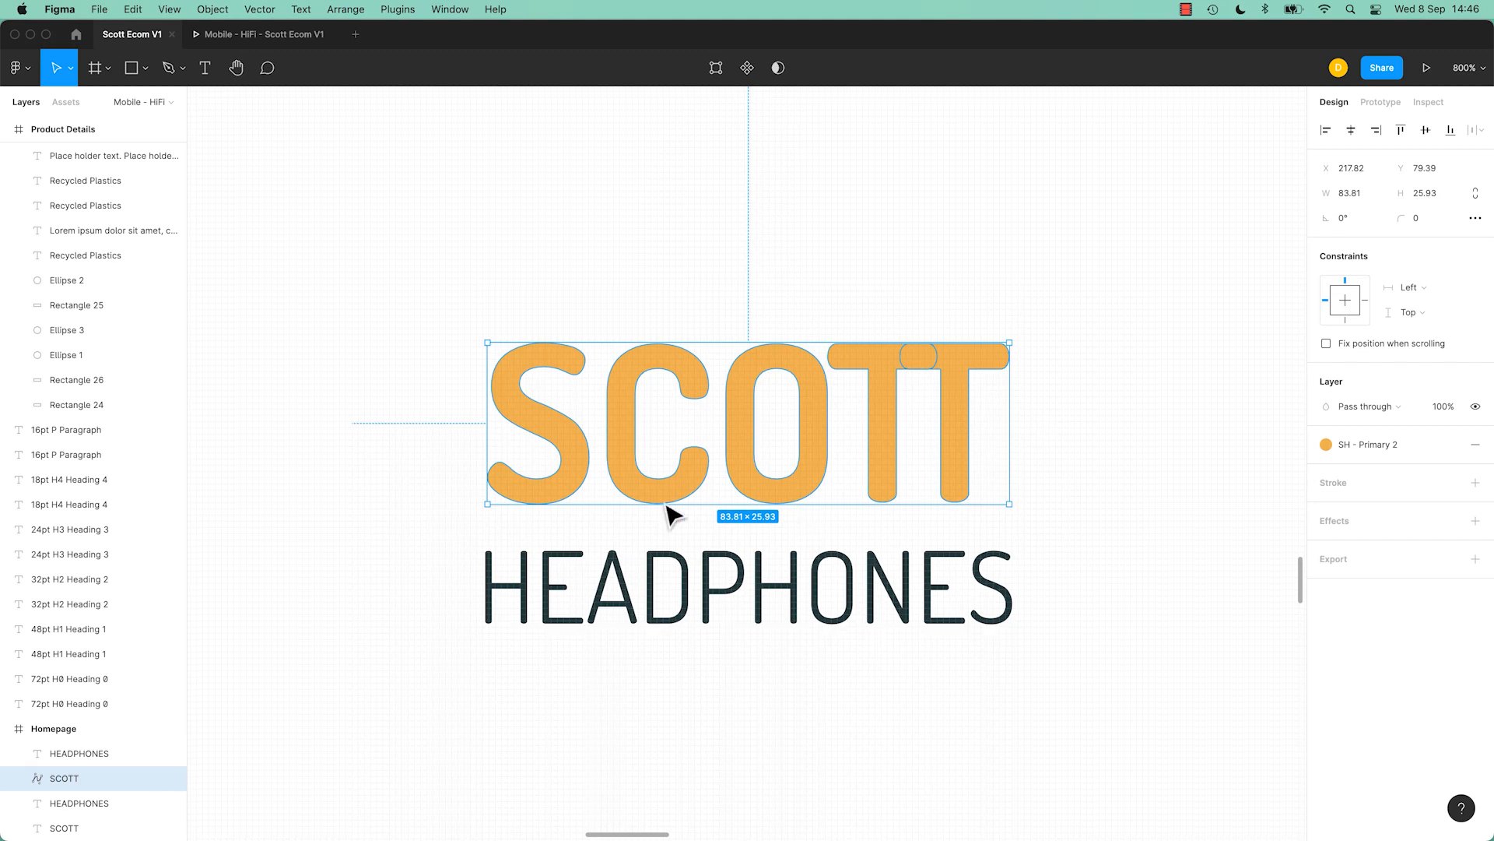
Open the outlined SCOTT copy for vector point editing.
click(1060, 420)
click(962, 418)
double_click(965, 442)
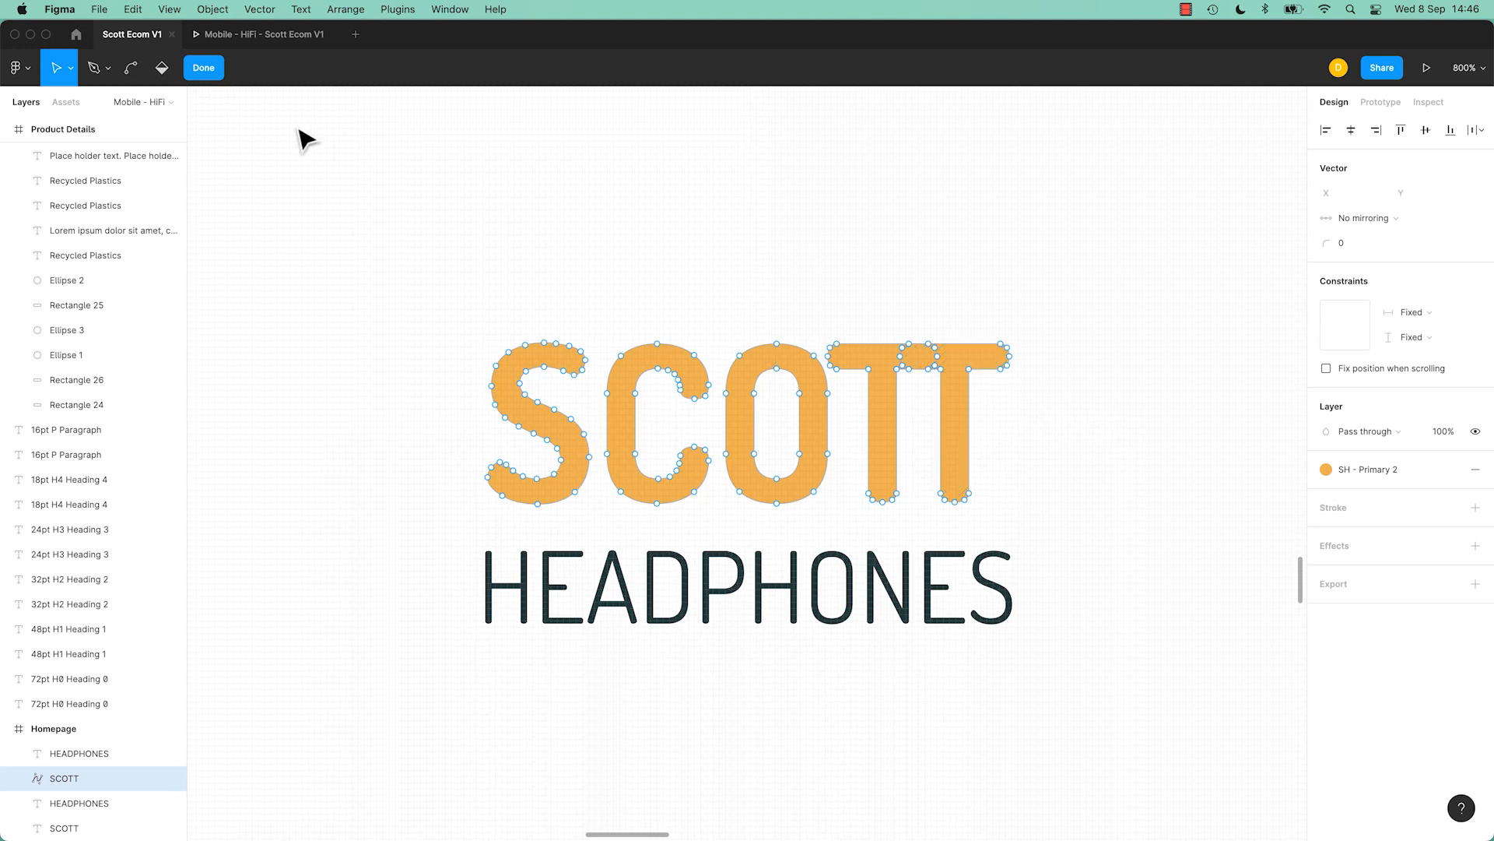
click(203, 68)
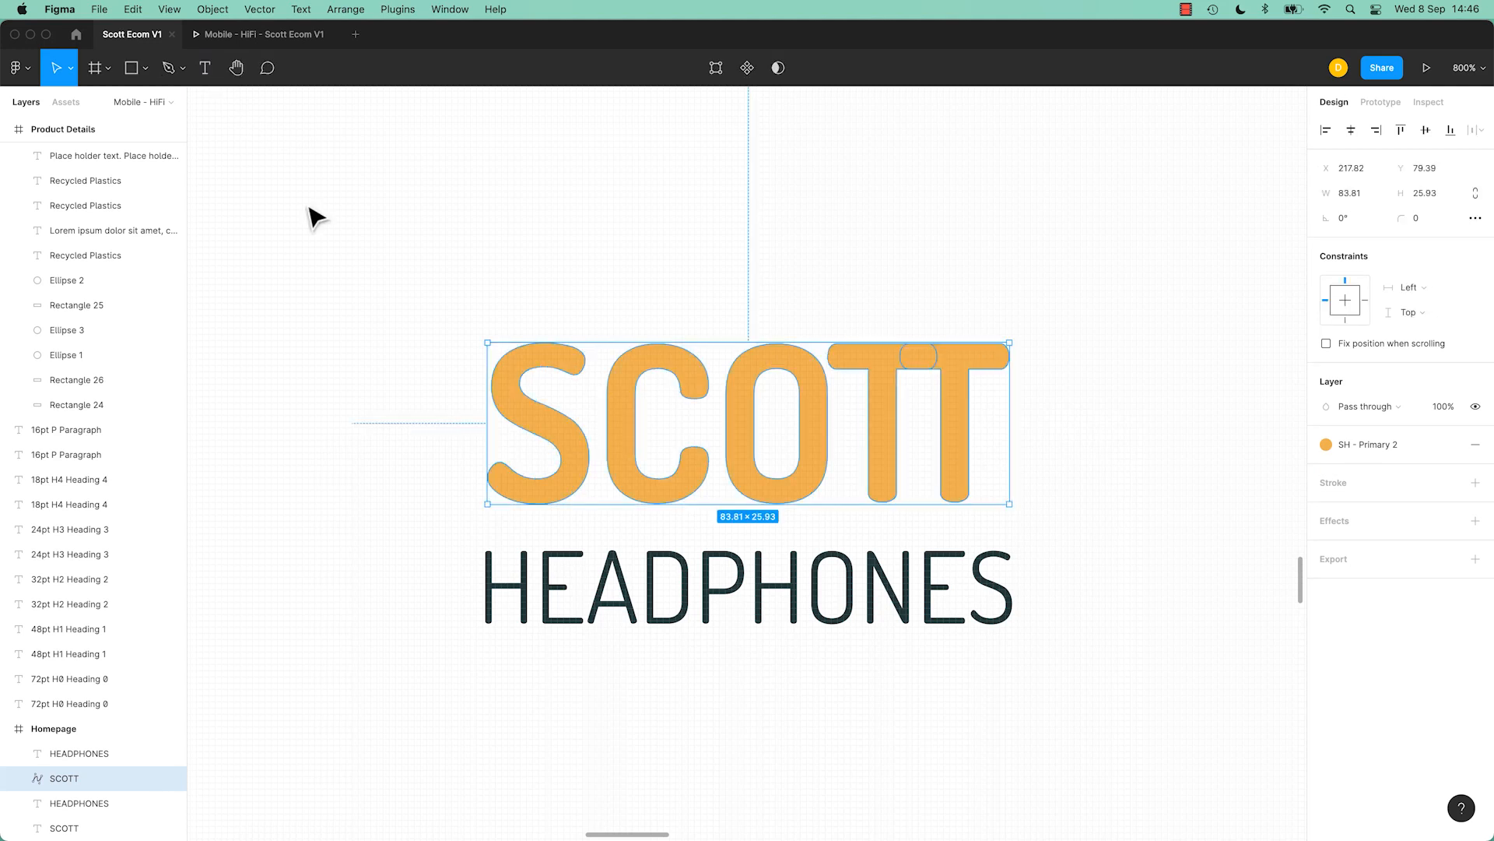
click(714, 71)
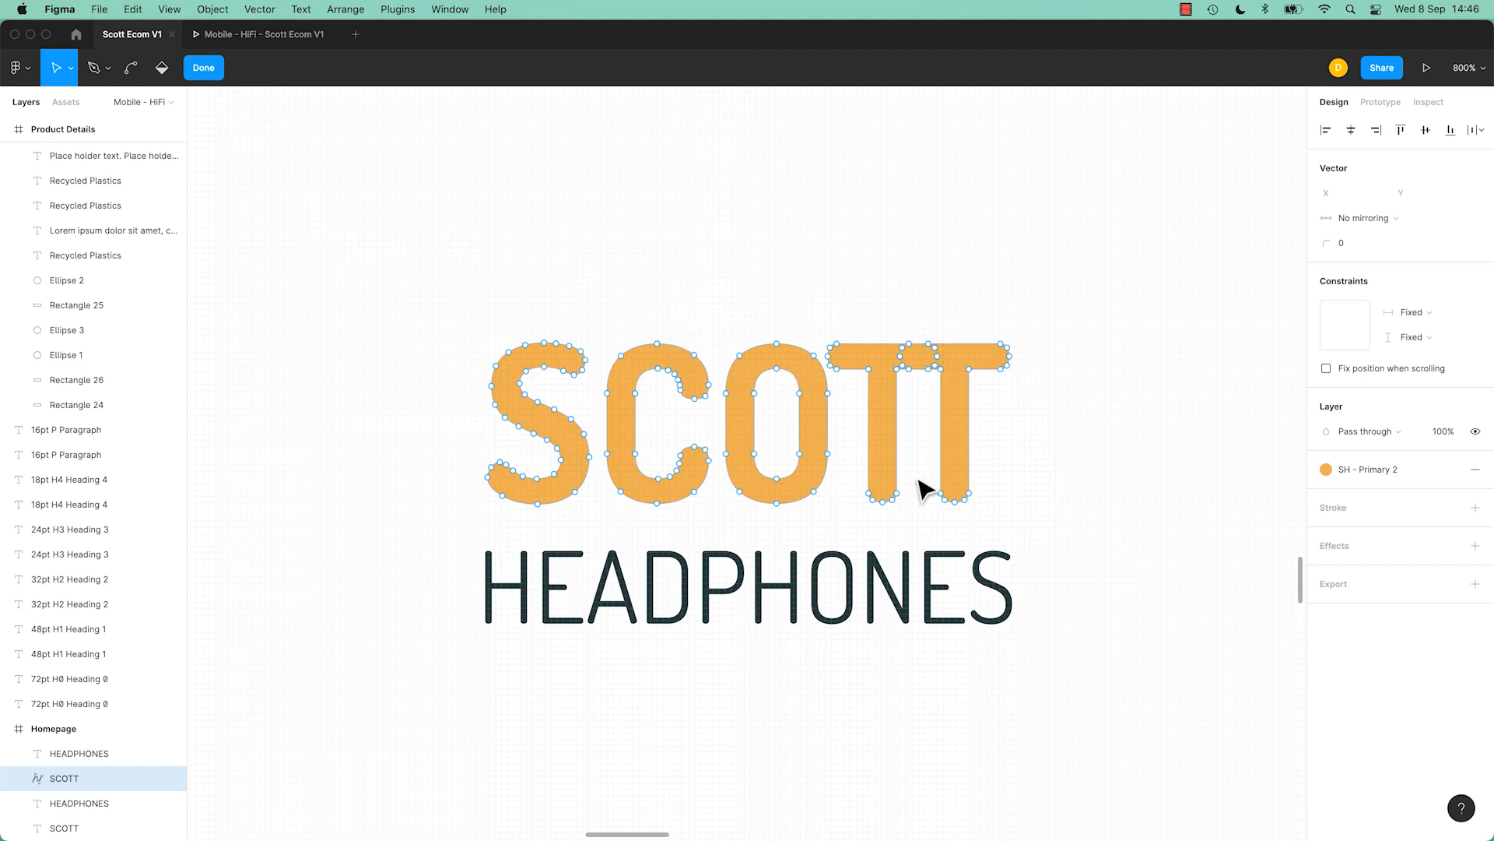
mouse_move(919, 480)
mouse_down()
mouse_move(987, 516)
mouse_move(987, 600)
mouse_up()
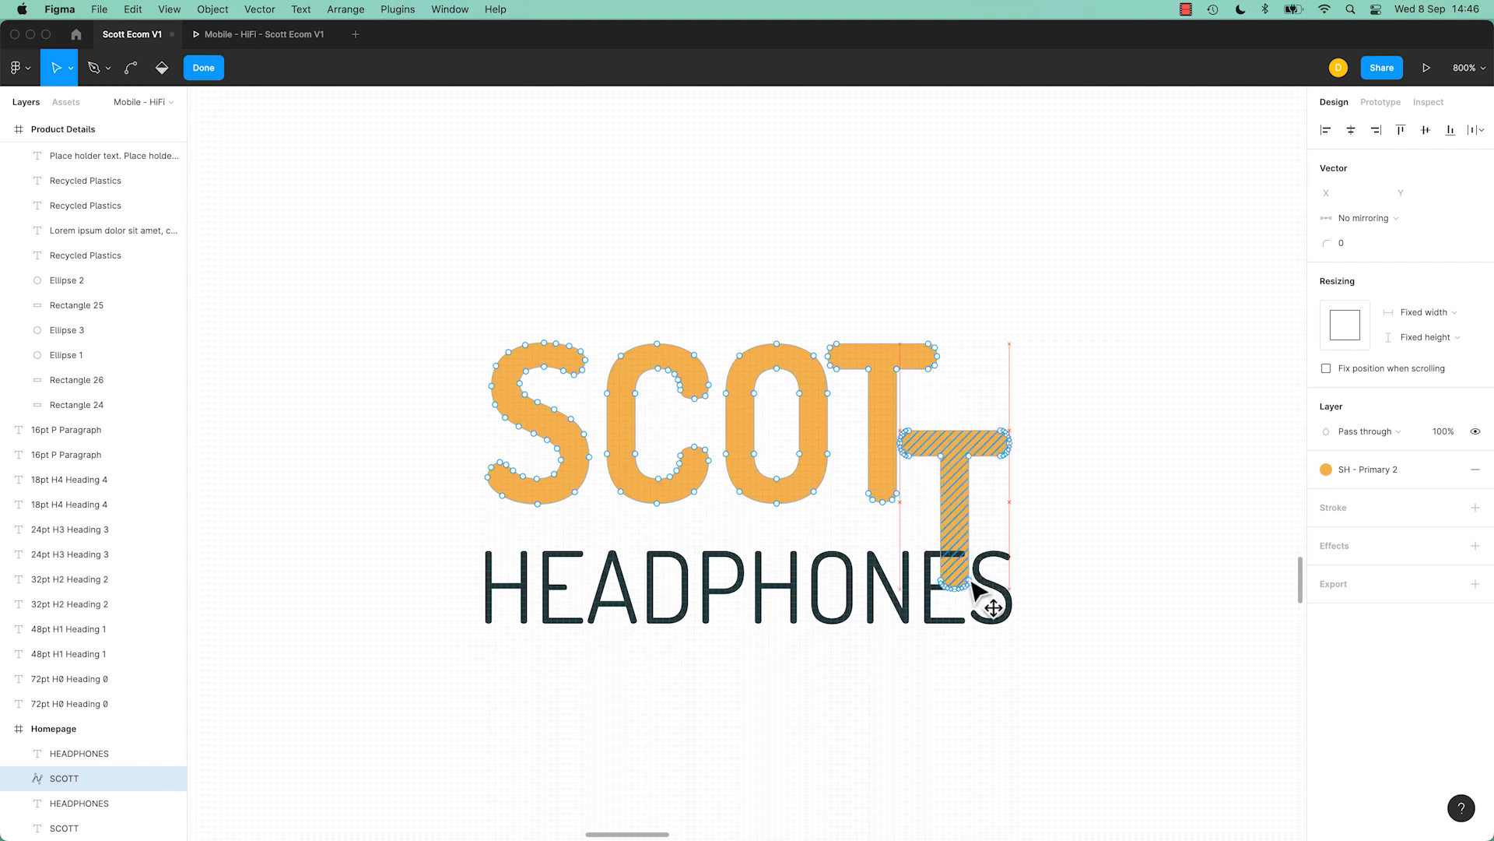
key(super+z)
drag(954, 499, 981, 540)
key(super+z)
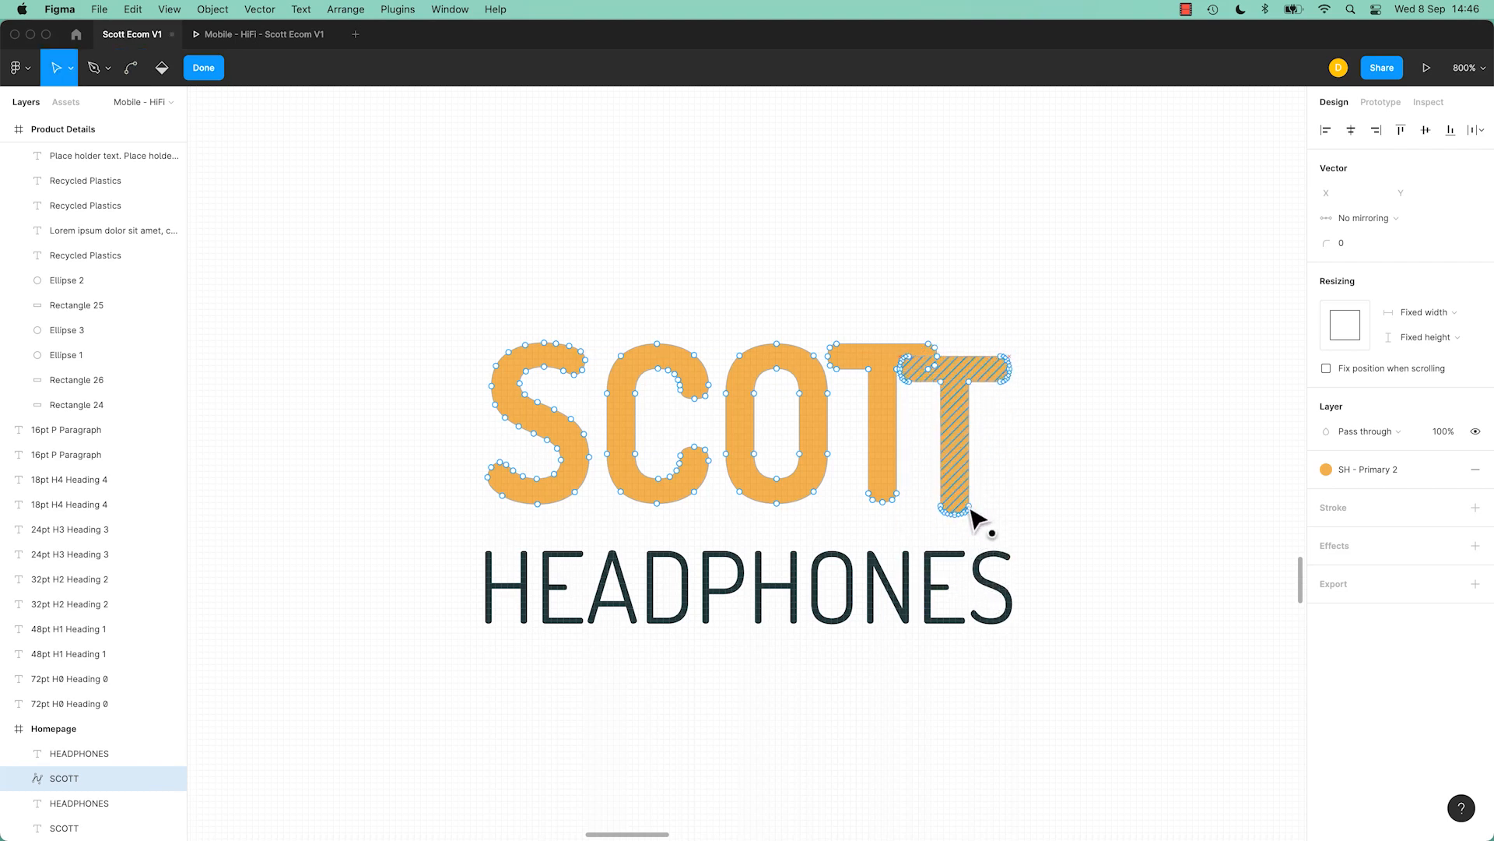
Select only the lower end points of the last T and stretch its stem down past the word HEADPHONES.
mouse_move(973, 514)
mouse_down()
mouse_move(985, 545)
mouse_move(940, 484)
mouse_up()
key(super+z)
key(super+z)
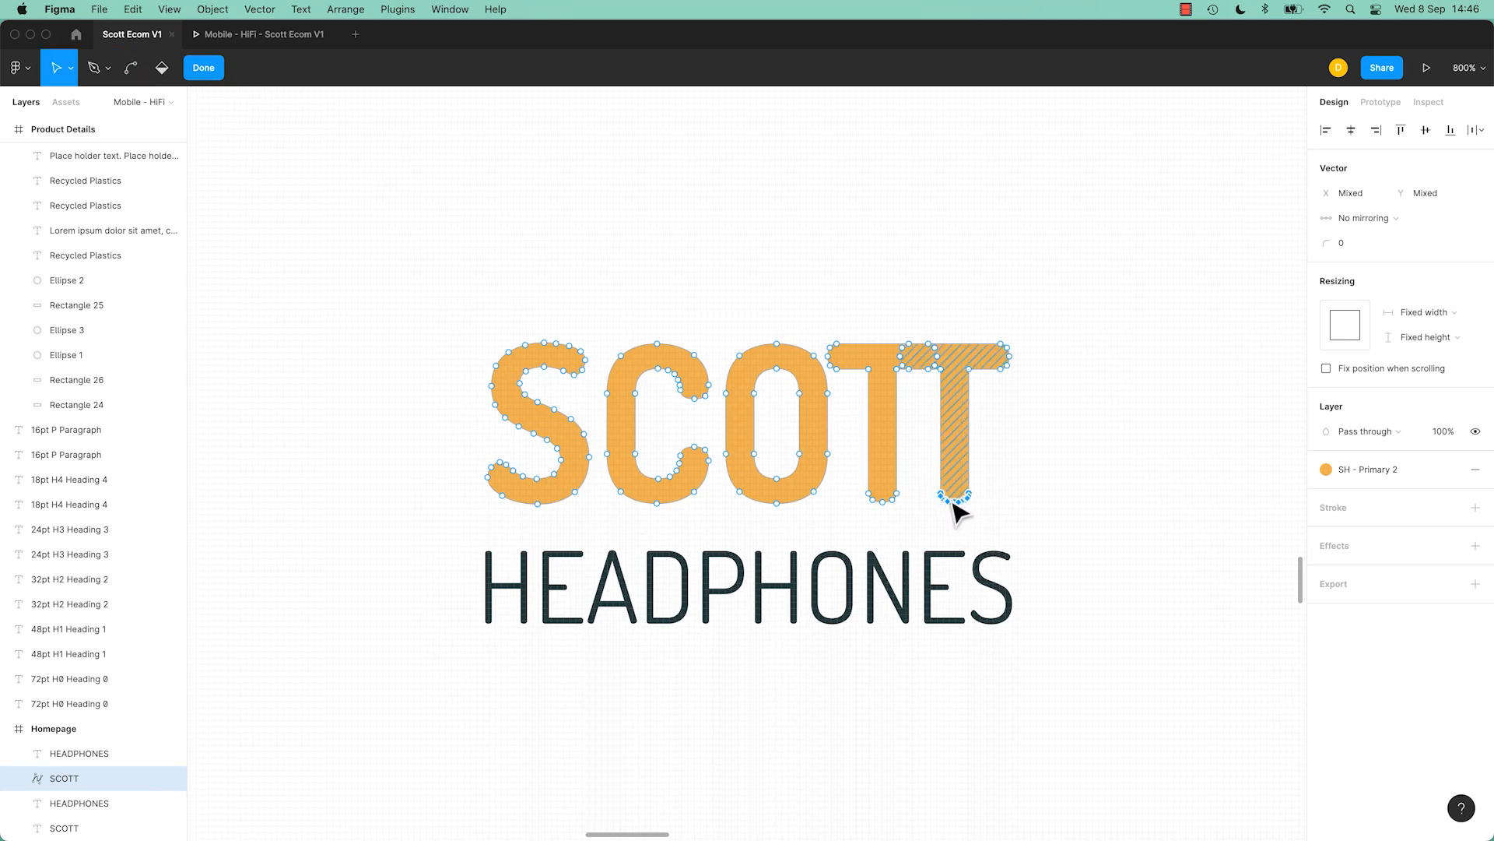
key(super+equal)
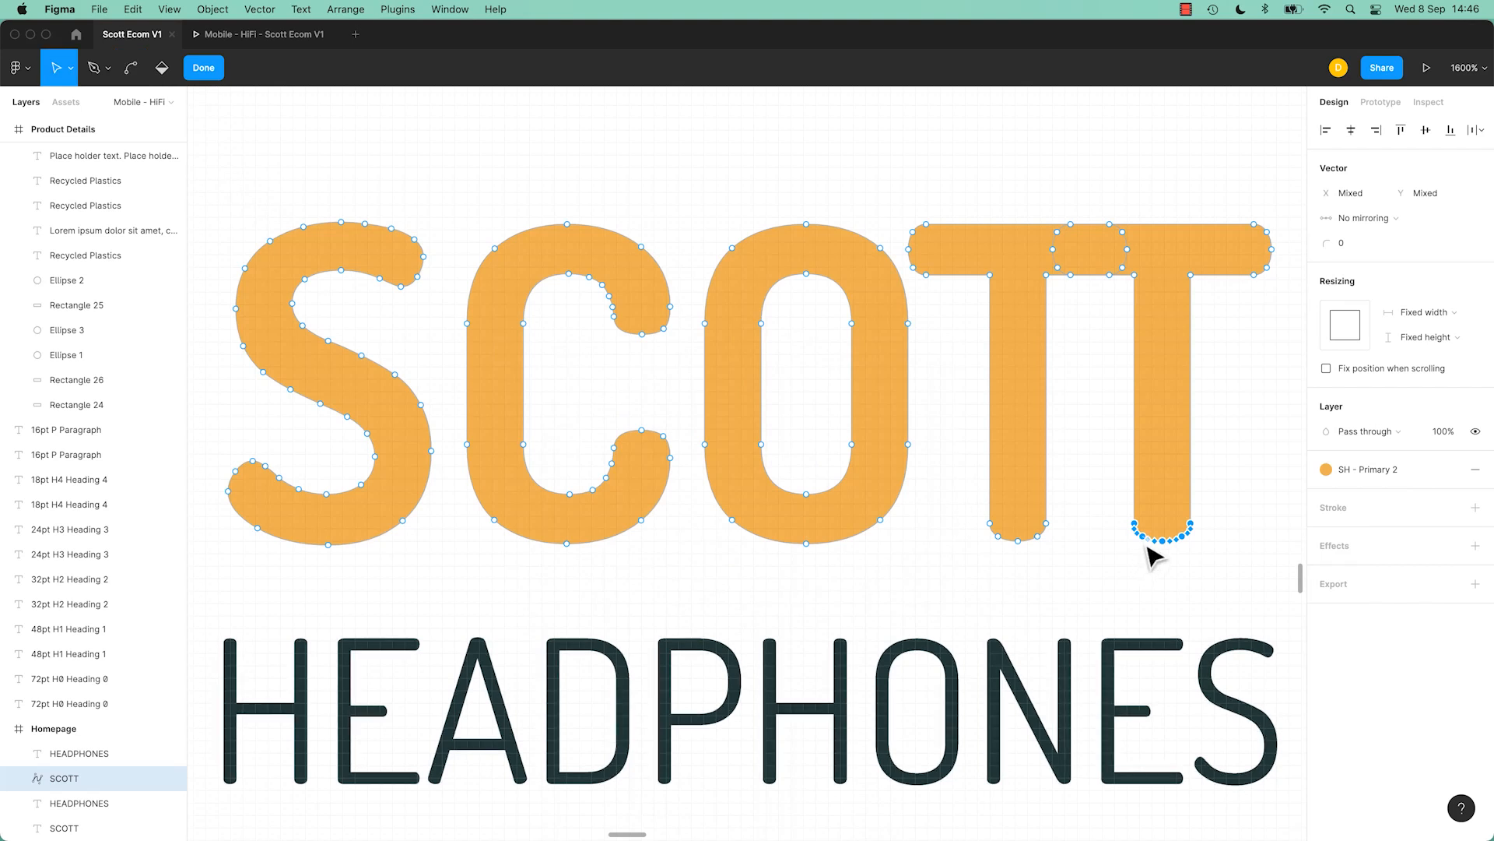
drag(1172, 554, 1174, 807)
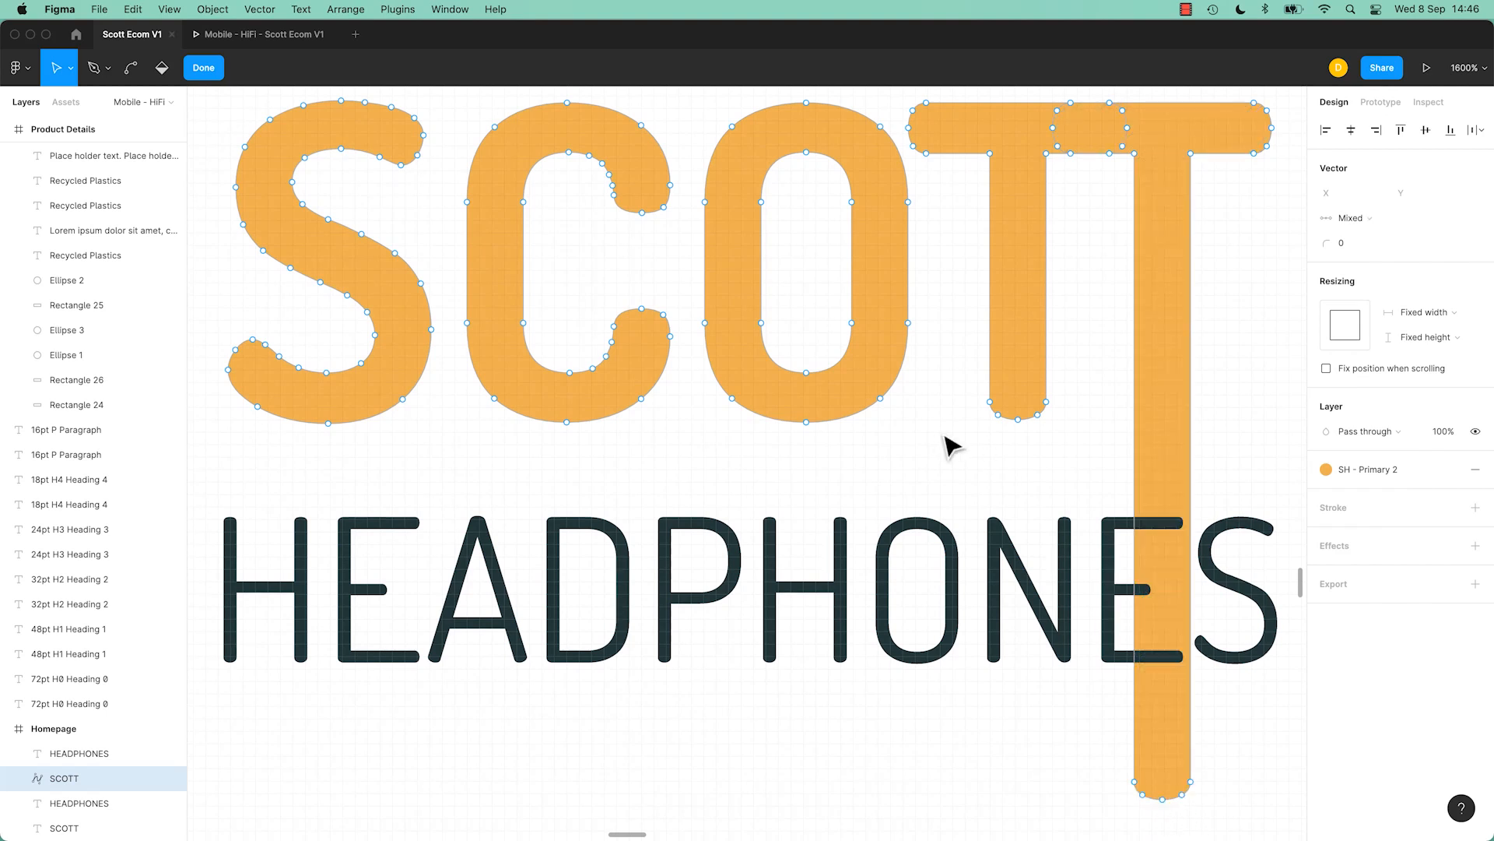
Pull the S's lower-right curve point and upper-left curve point outward into bulges, and leave vector editing.
scroll(973, 353, up, 2)
scroll(973, 353, up, 2)
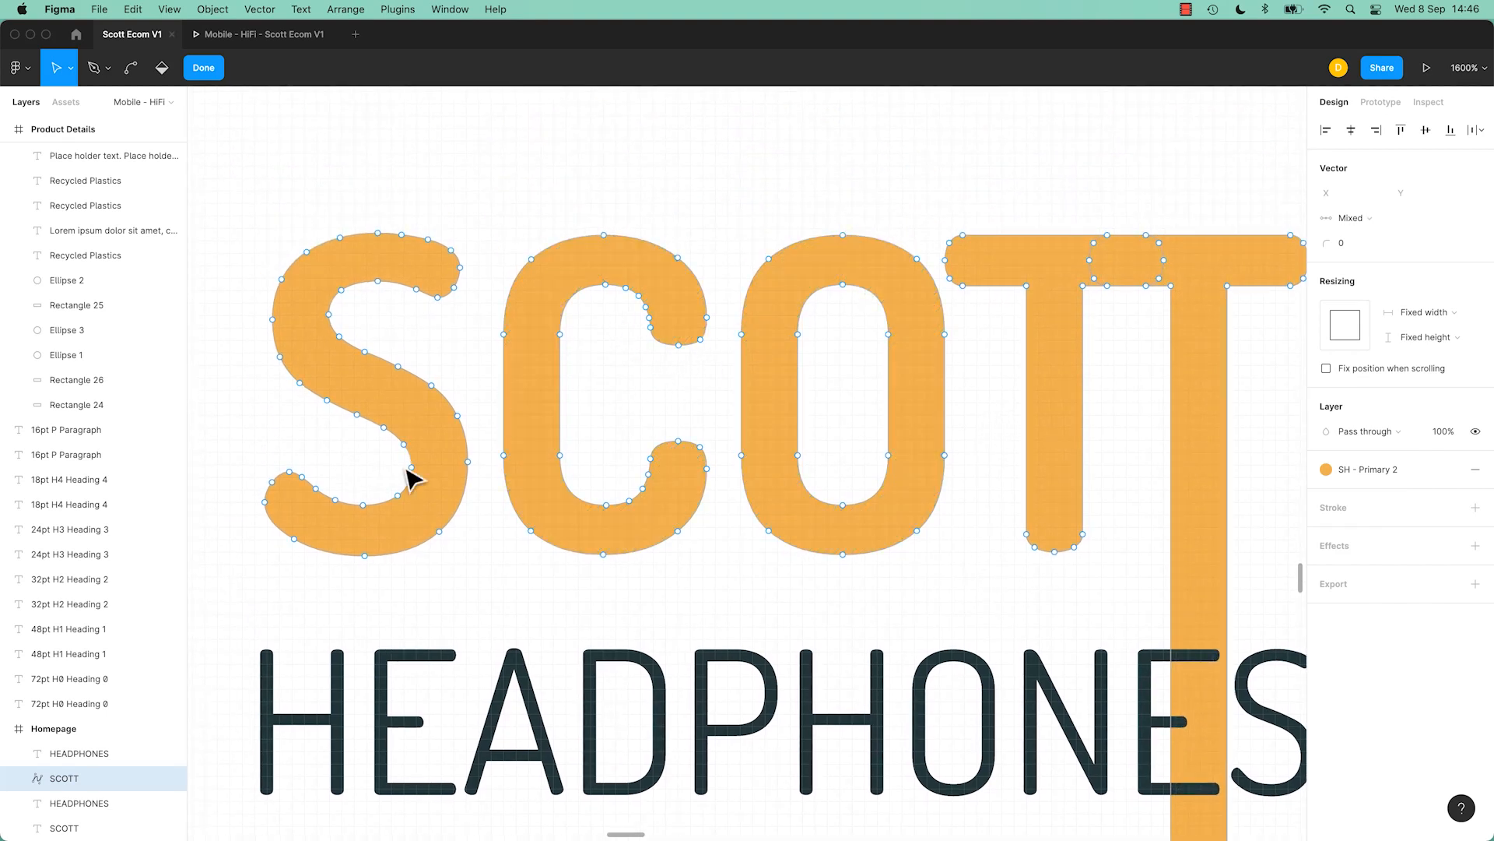
drag(468, 462, 487, 466)
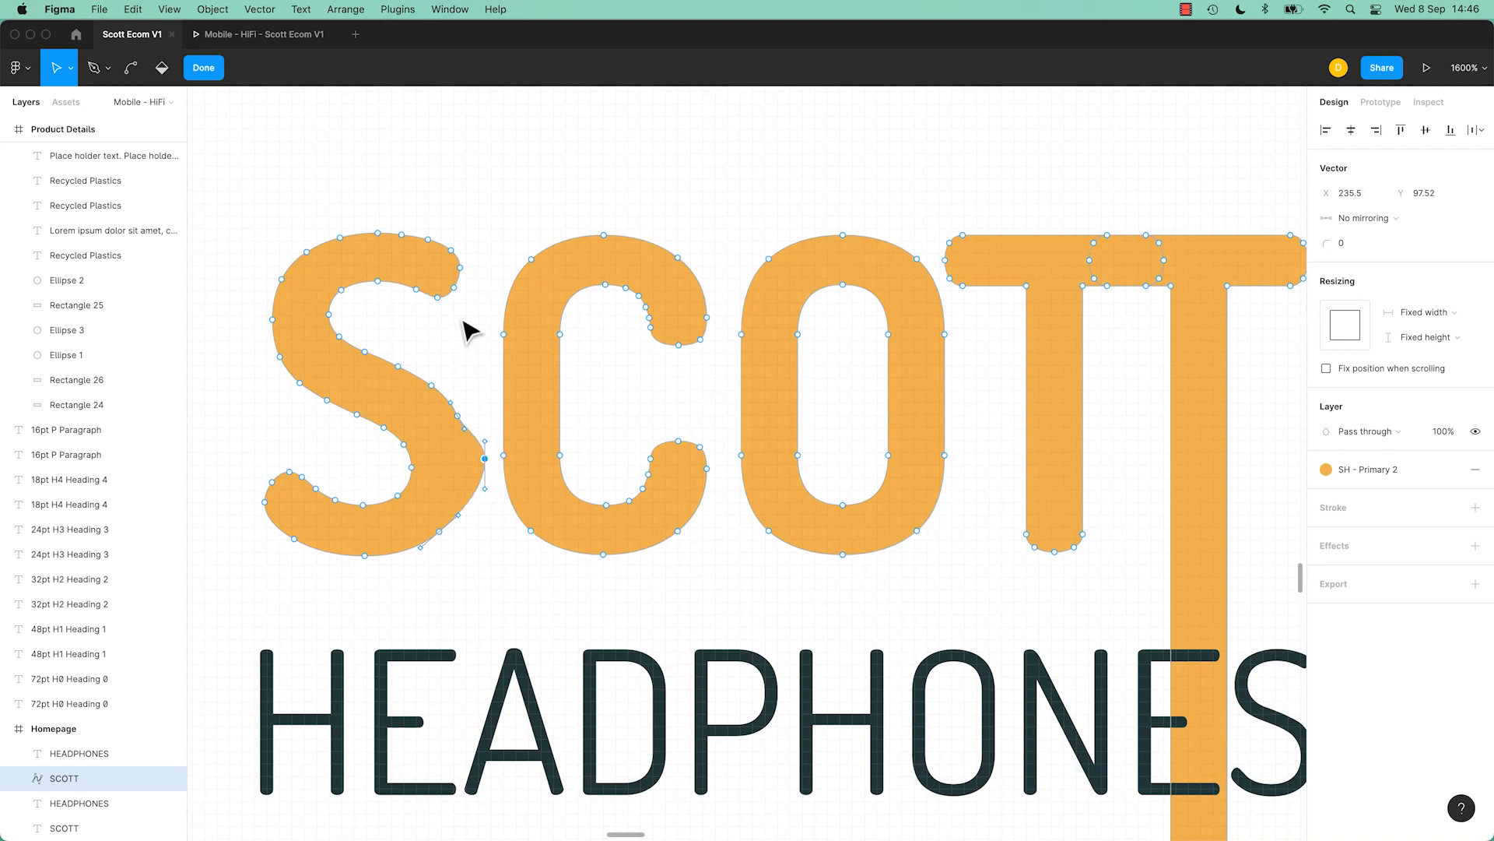
drag(273, 320, 225, 317)
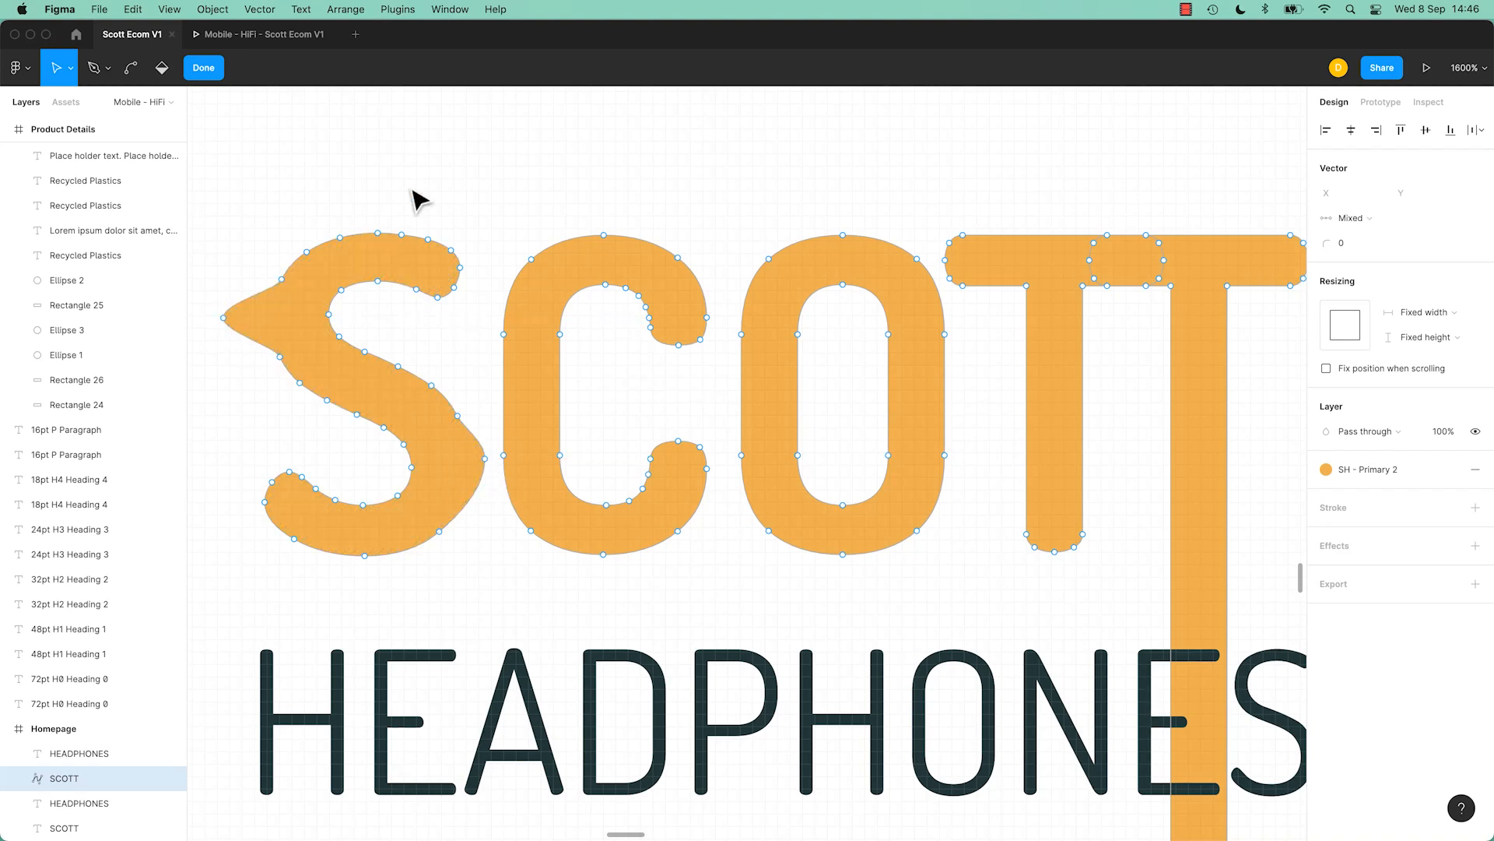
key(super+a)
key(super+minus)
key(super+minus)
click(498, 276)
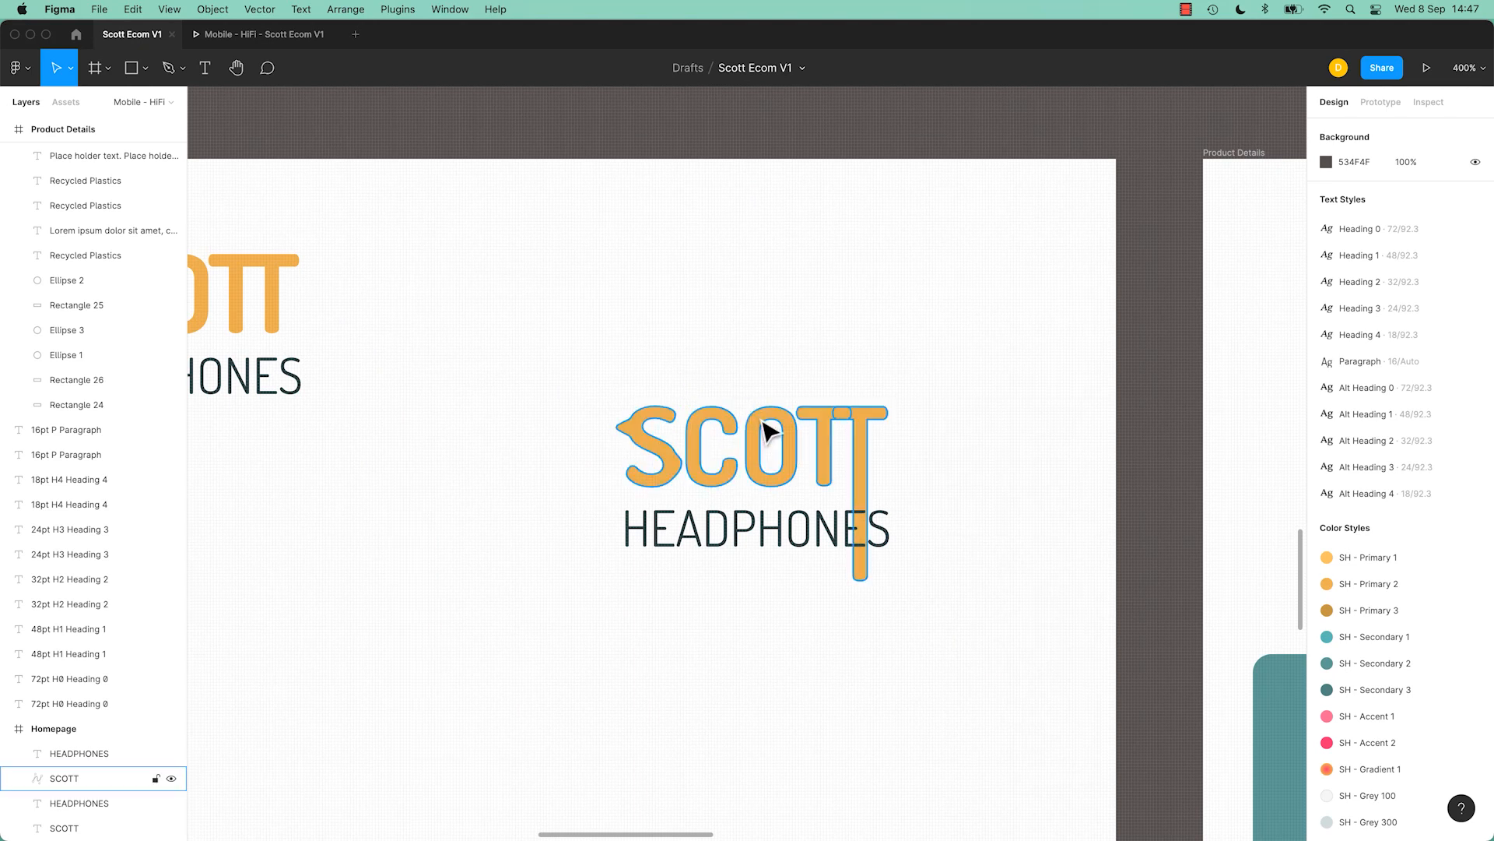
Pull a left-hand point of the outlined O outward toward the C to form a spike, and leave vector editing.
double_click(756, 443)
mouse_move(751, 438)
mouse_down()
mouse_move(767, 450)
mouse_move(731, 440)
mouse_up()
key(Escape)
key(Escape)
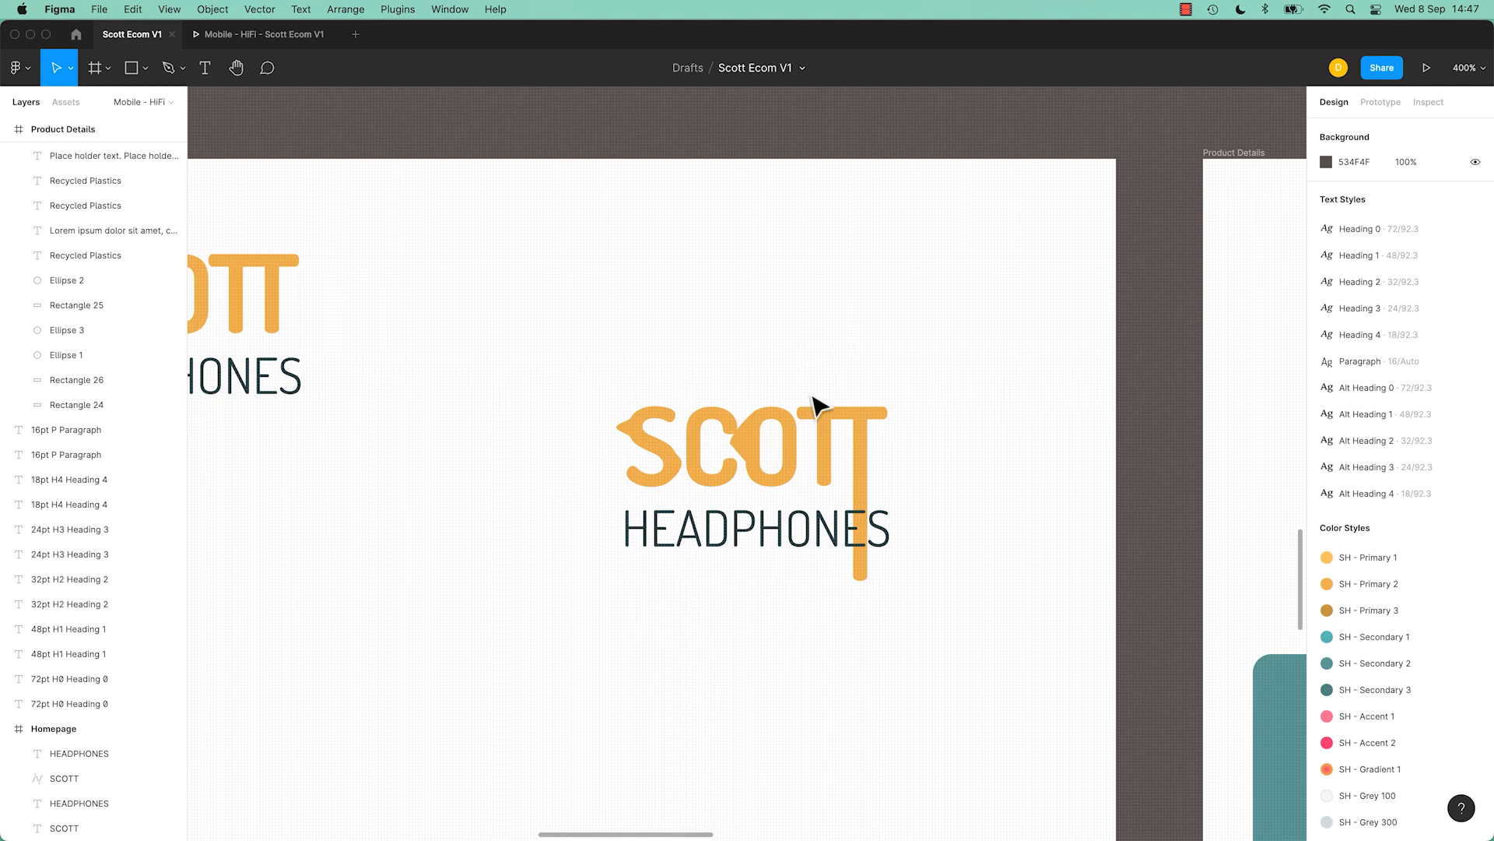
Compare the outlined SCOTT copy with the original editable SCOTT text on the Homepage.
click(767, 528)
click(787, 471)
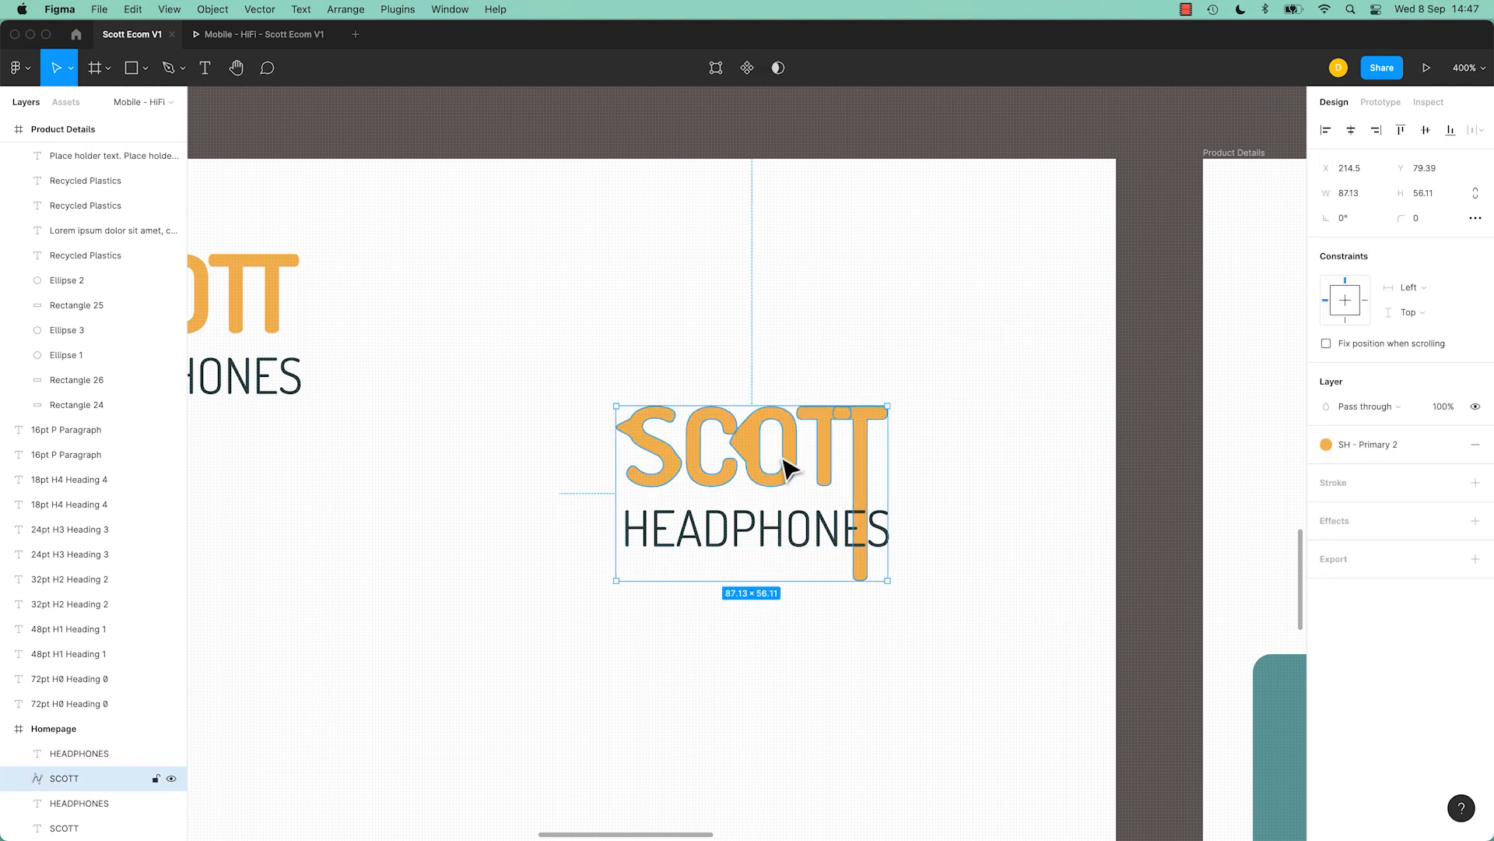
scroll(568, 371, left, 5)
scroll(567, 371, up, 1)
click(482, 340)
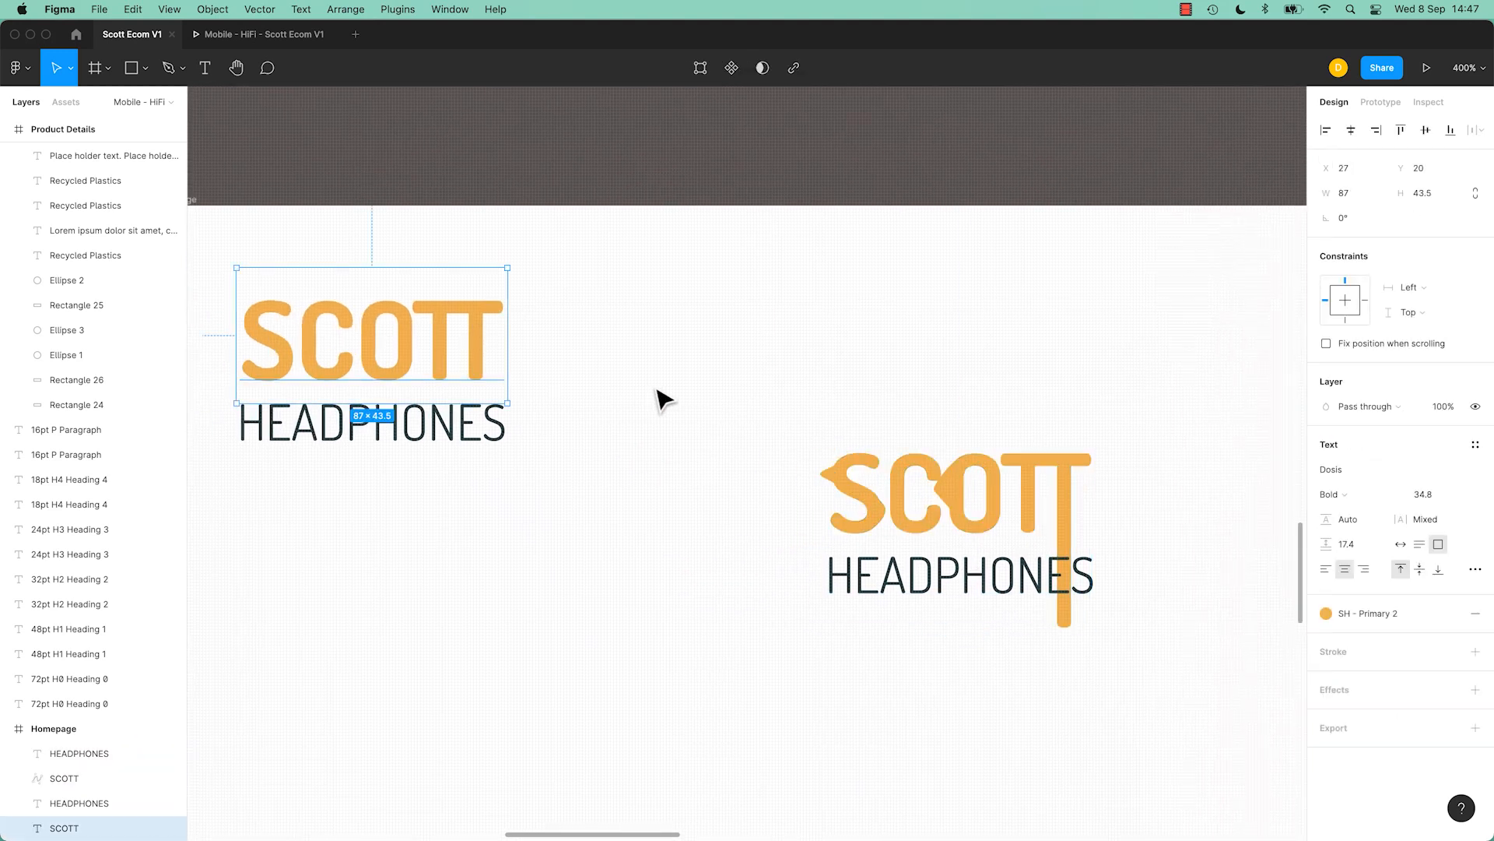
key(Escape)
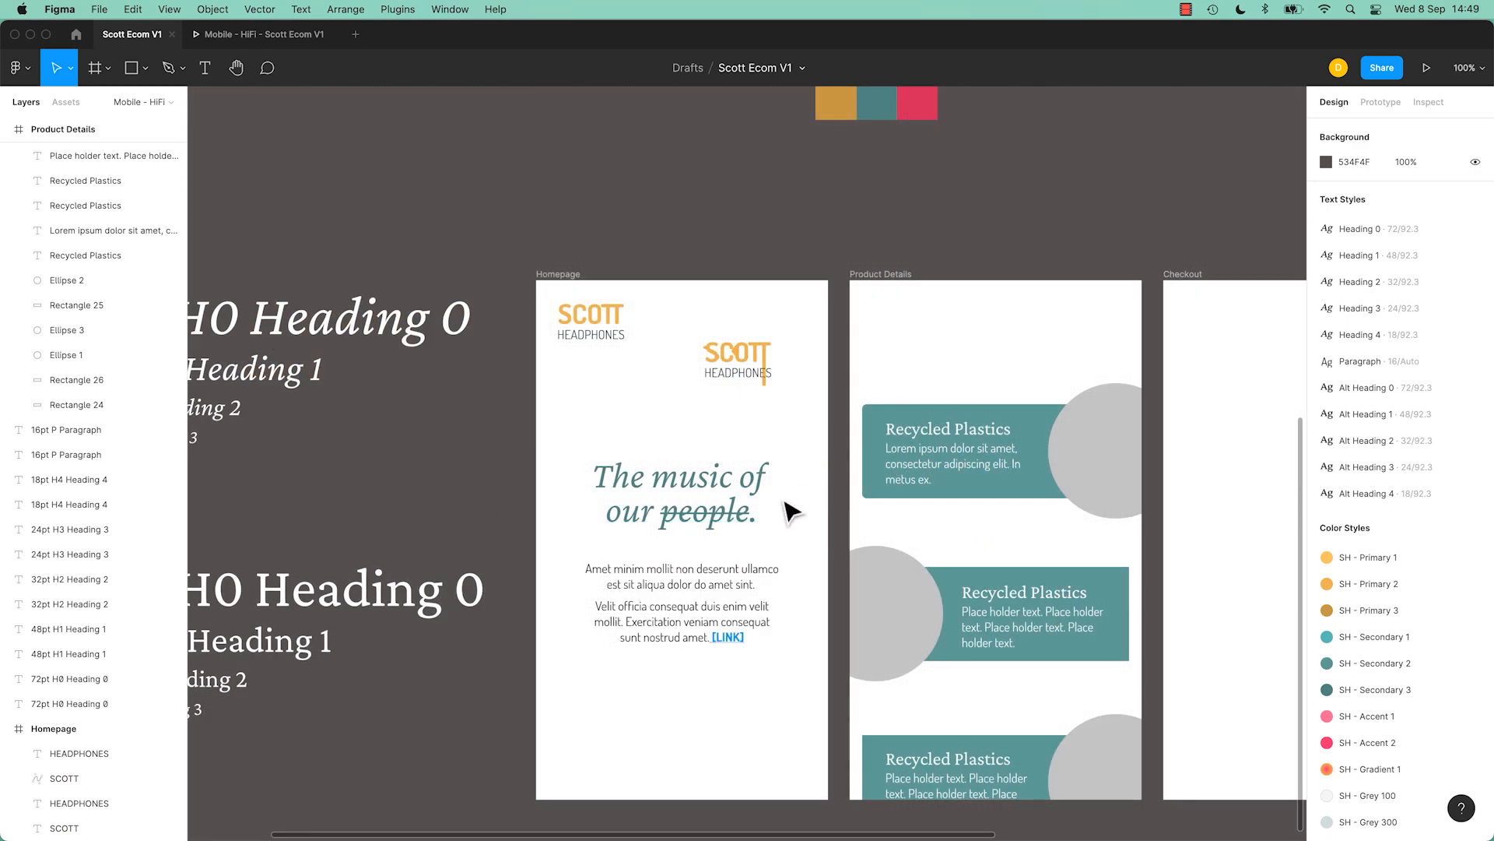
scroll(793, 511, down, 3)
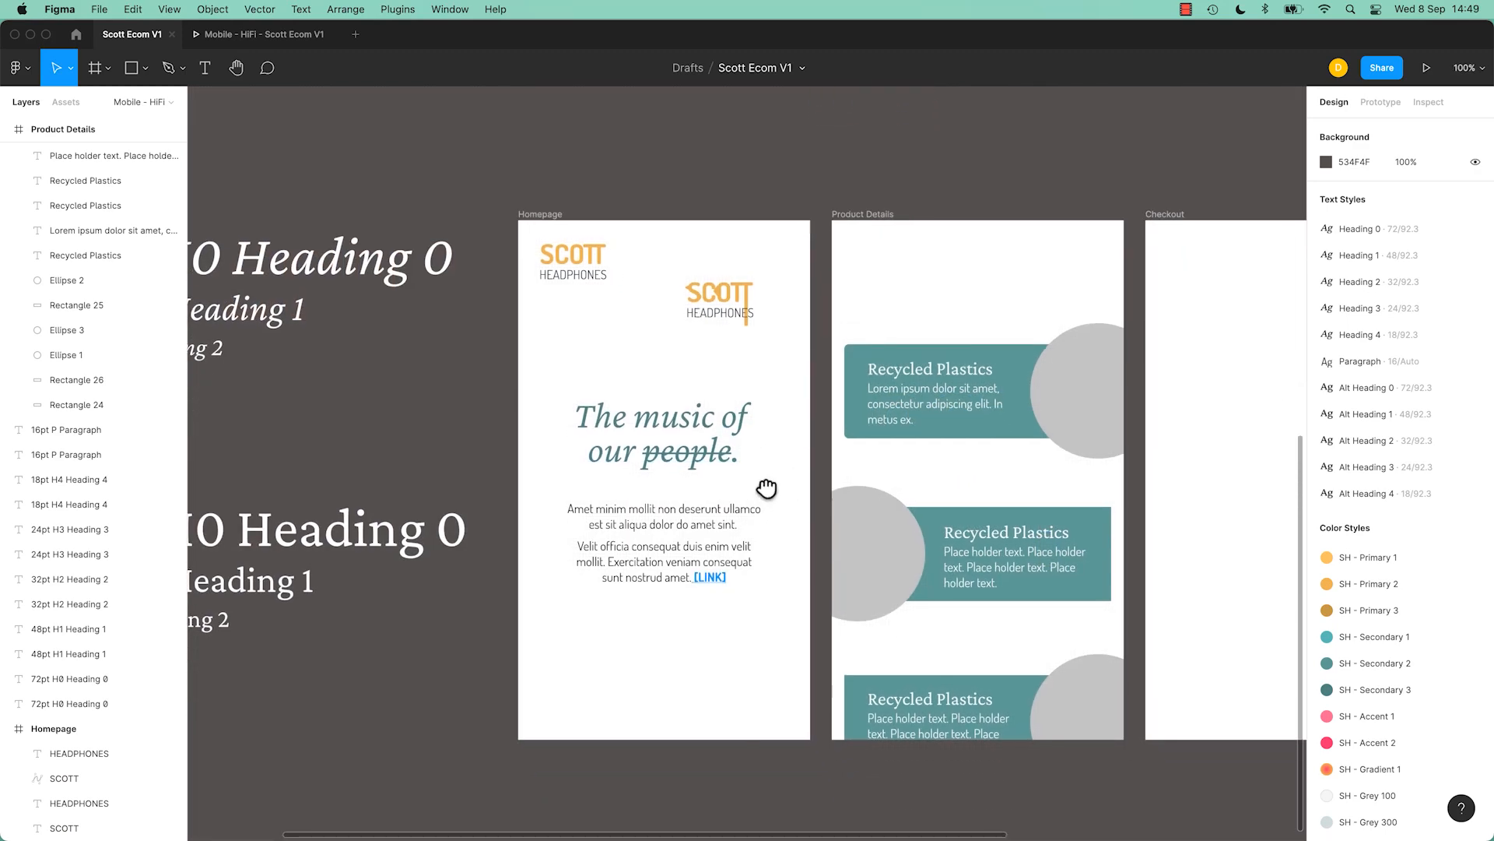
Duplicate the first Recycled Plastics heading from Product Details onto the empty canvas above the Homepage frame.
scroll(754, 440, up, 5)
scroll(740, 467, right, 5)
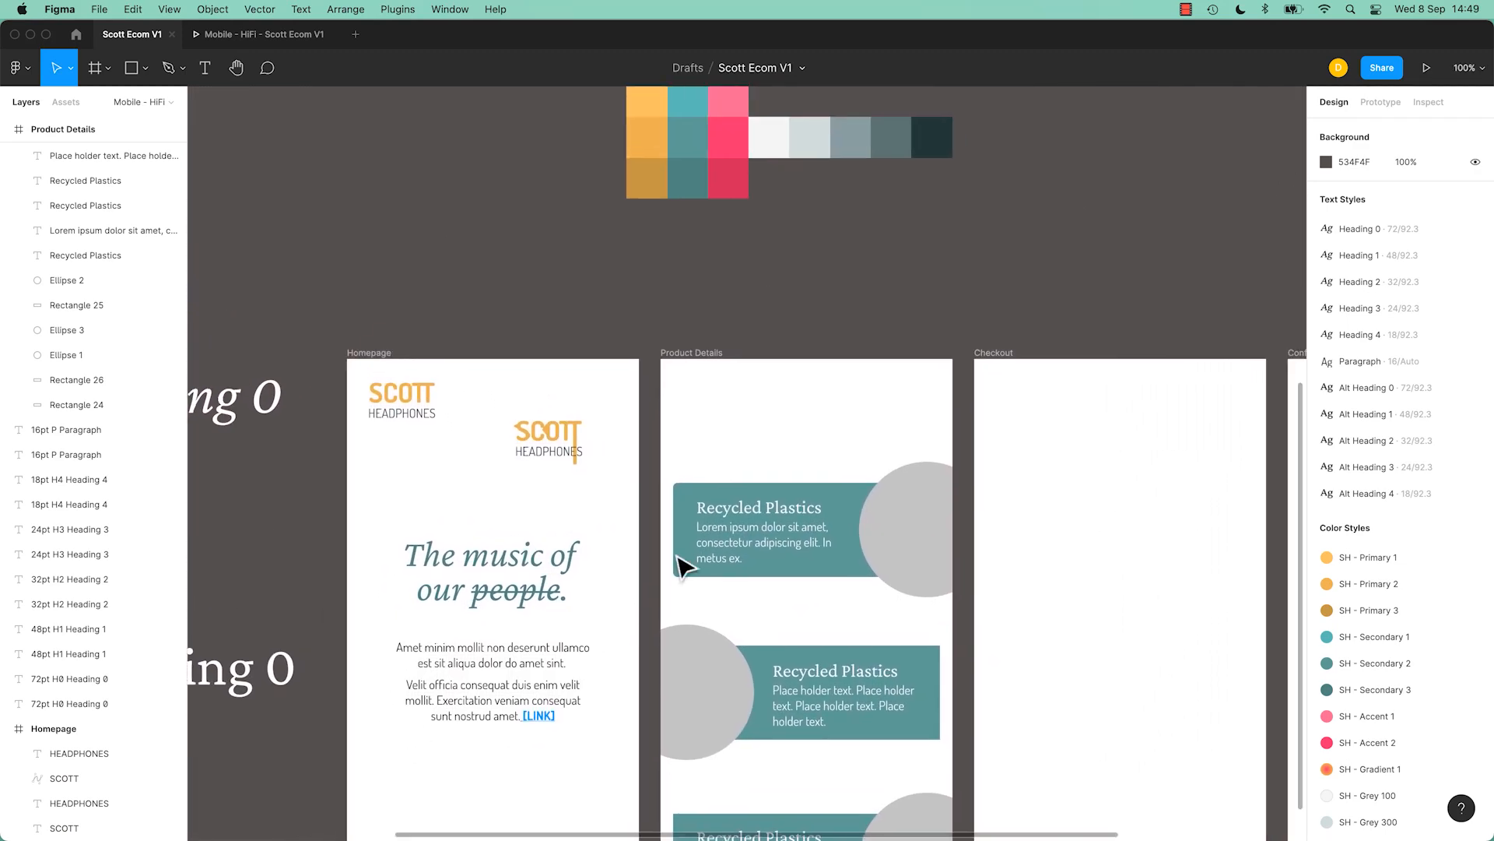
click(749, 510)
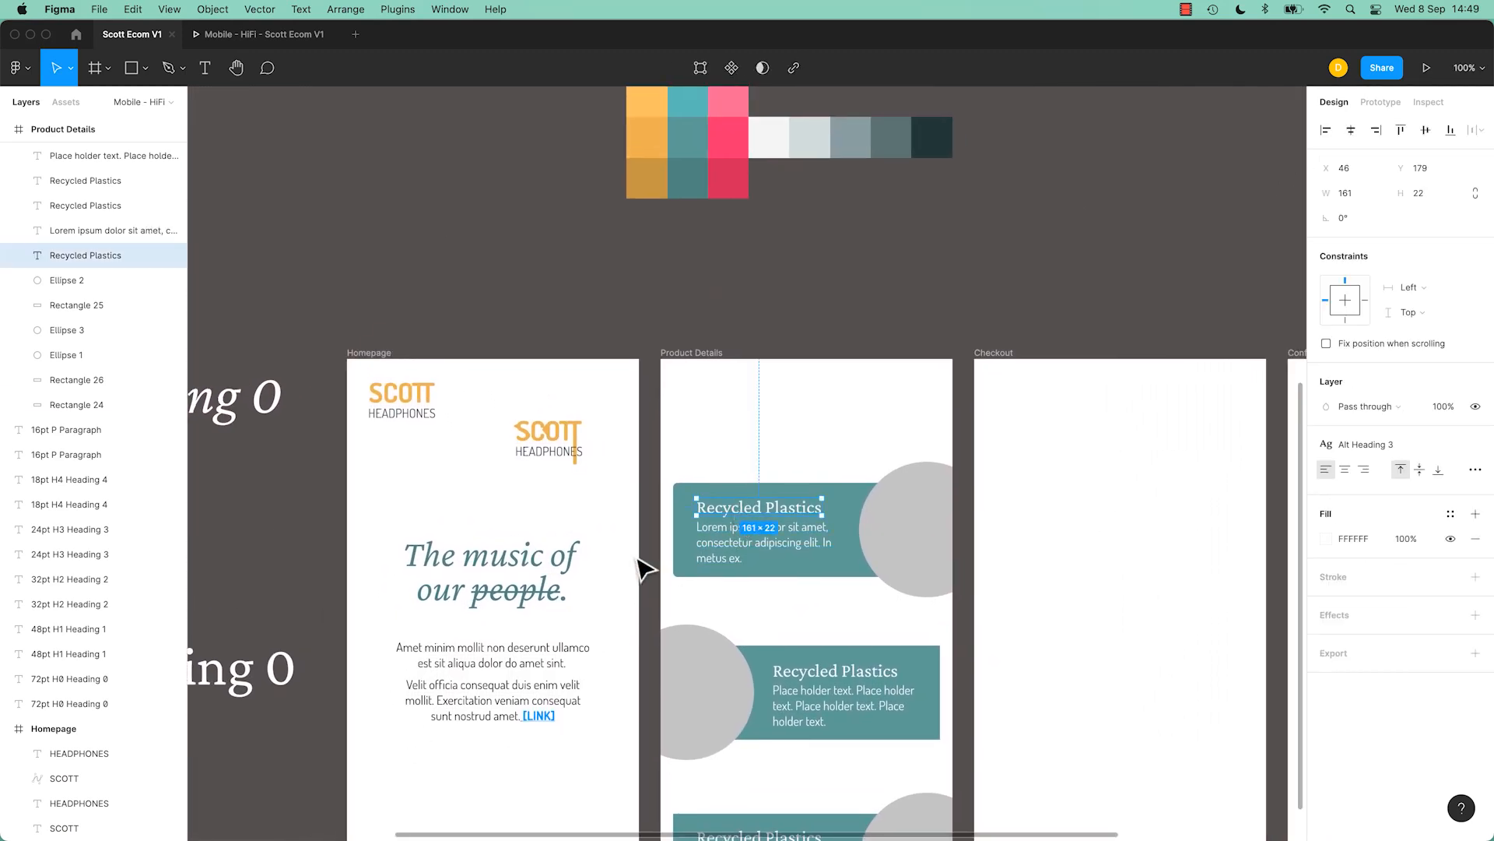
drag(739, 510, 477, 233)
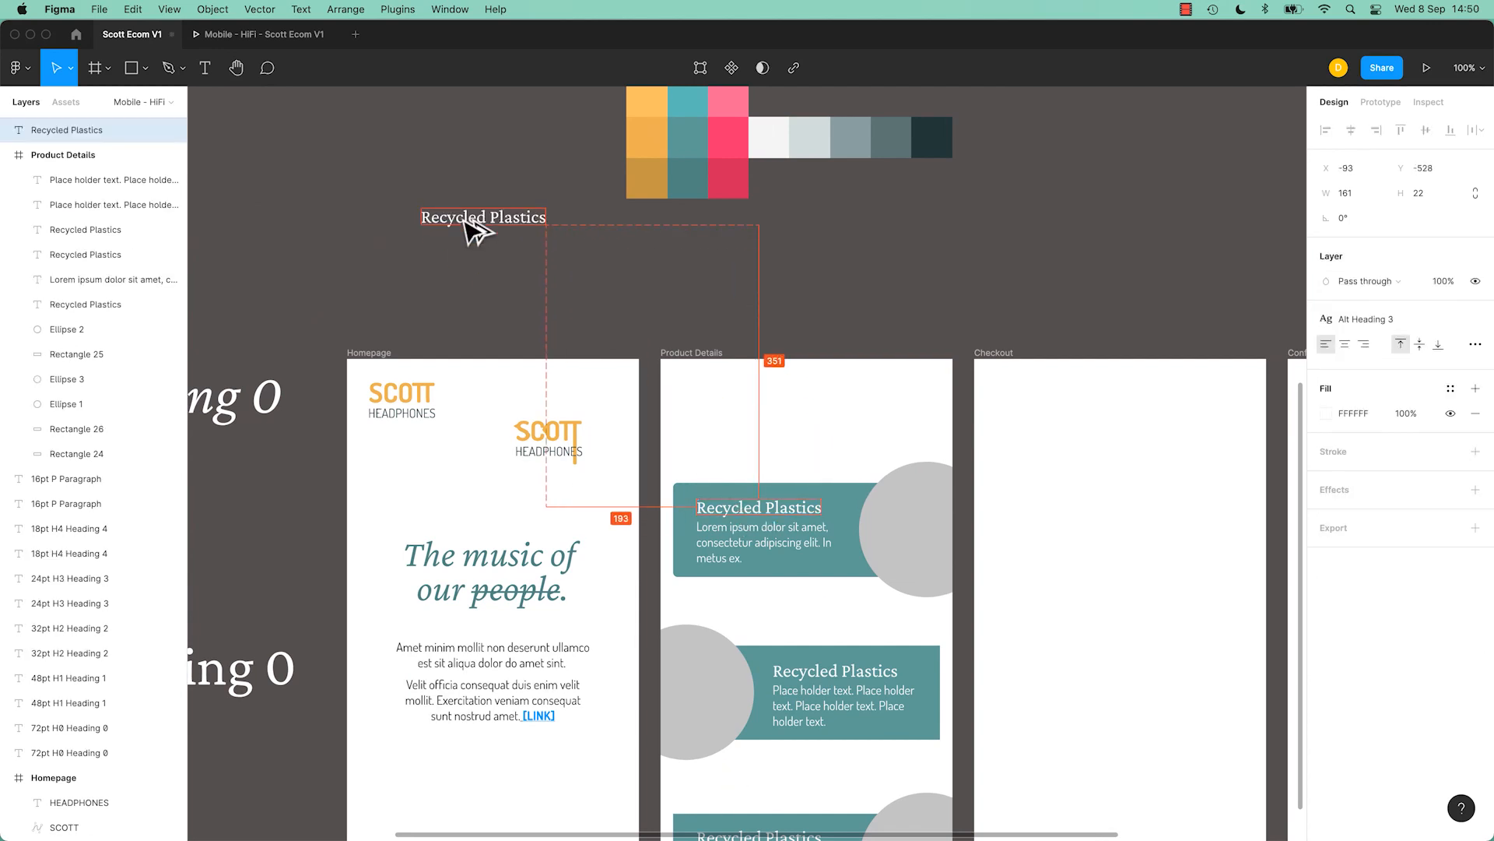
Increase the duplicated Recycled Plastics heading's font size in increments to 31, and reduce it to 26.
scroll(533, 307, up, 5)
scroll(534, 307, left, 3)
double_click(630, 442)
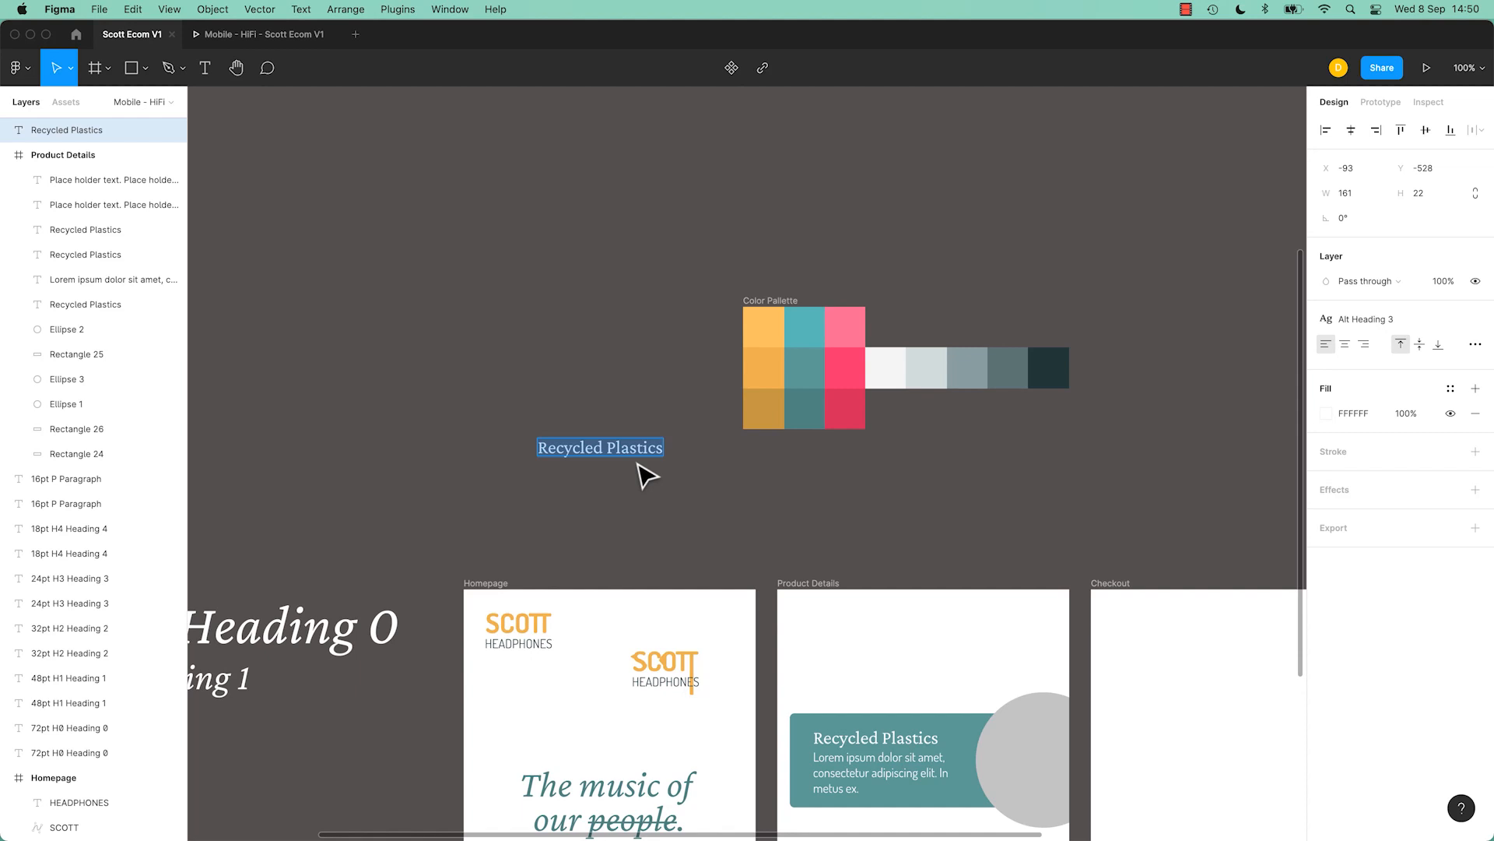
key(Escape)
key(super+shift+period)
key(super+shift+period)
key(super+shift+period)
key(super+shift+period)
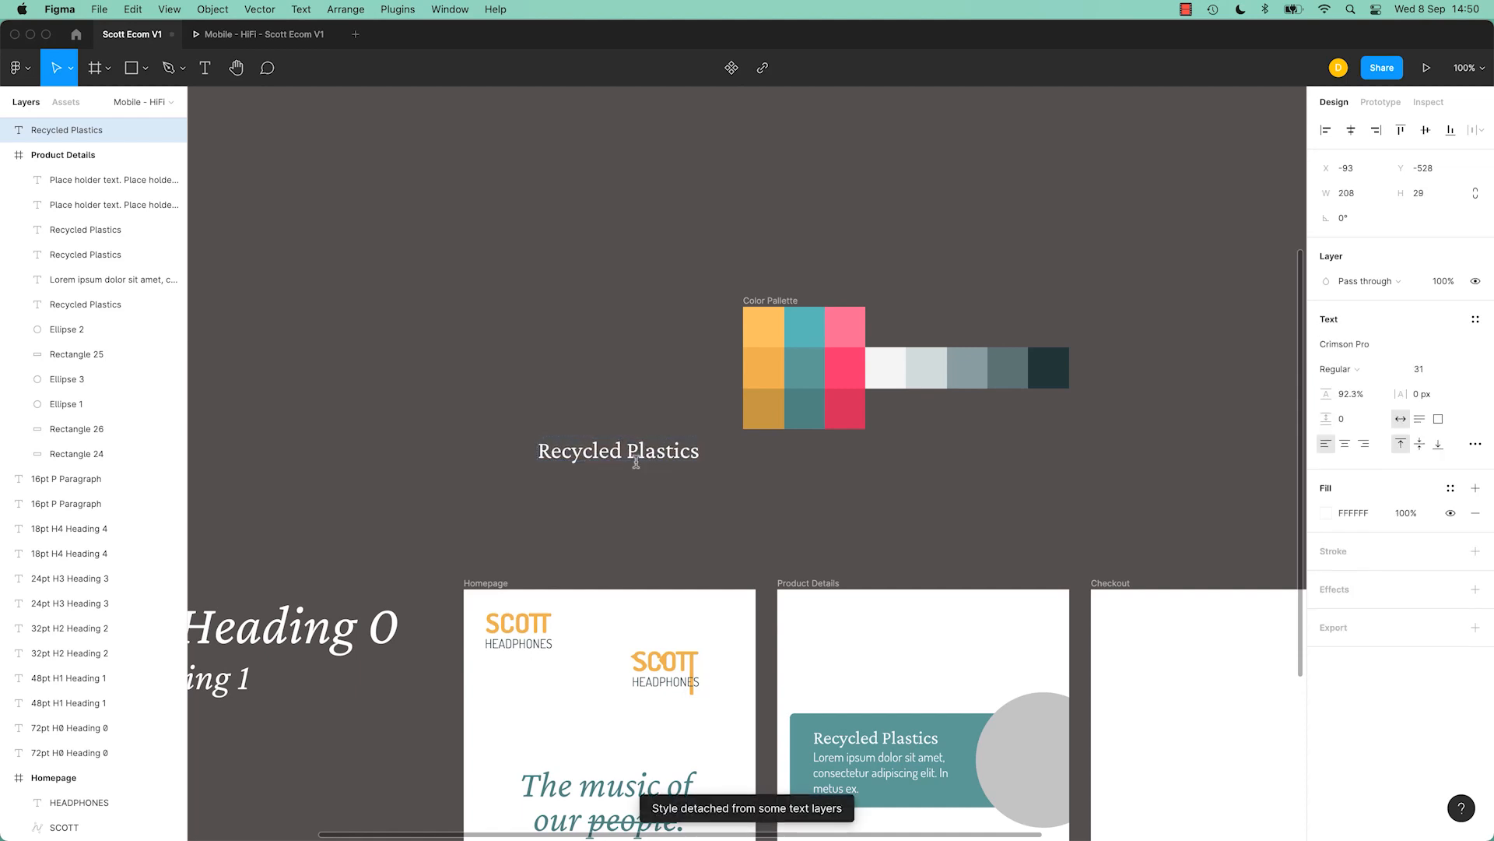
key(super+shift+comma)
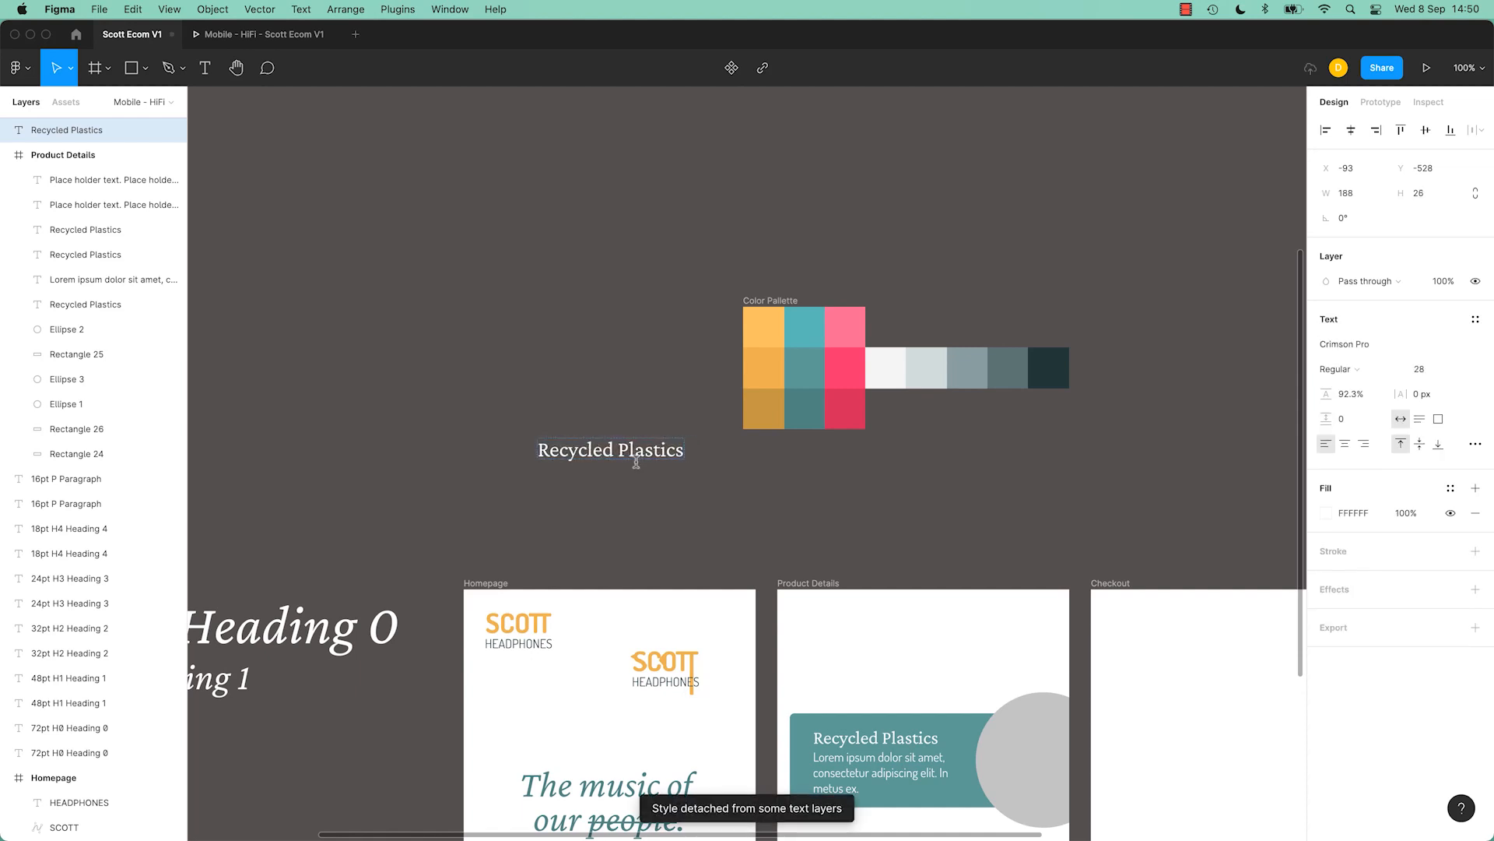
key(super+shift+comma)
key(Return)
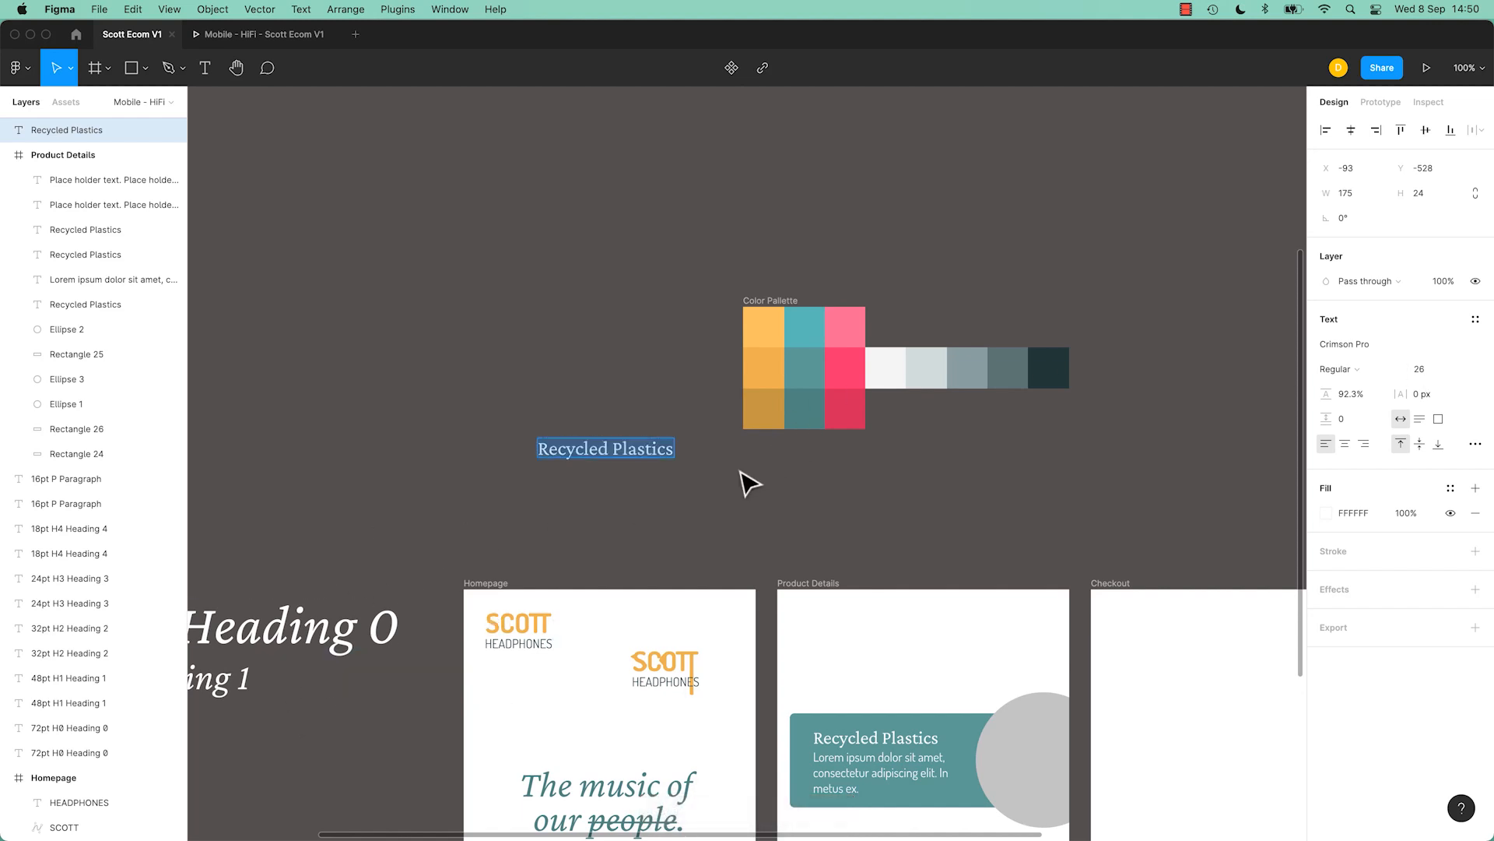
Increase the duplicated heading's font size in increments to 32, and select its whole text for editing.
key(Escape)
key(super+shift+period)
key(super+shift+period)
key(super+shift+period)
key(super+shift+period)
key(super+shift+period)
key(super+shift+period)
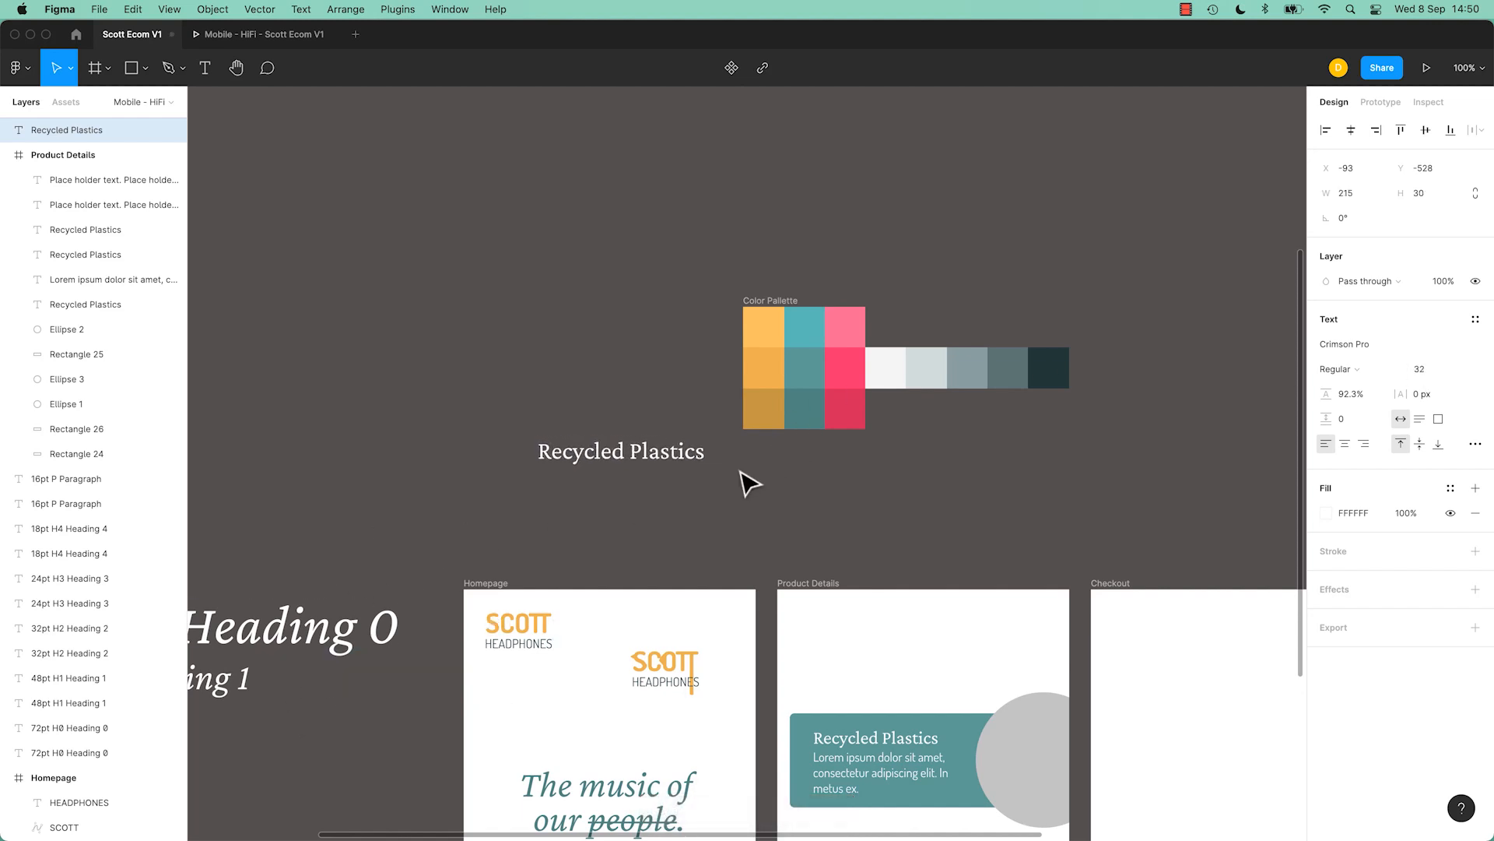
key(Return)
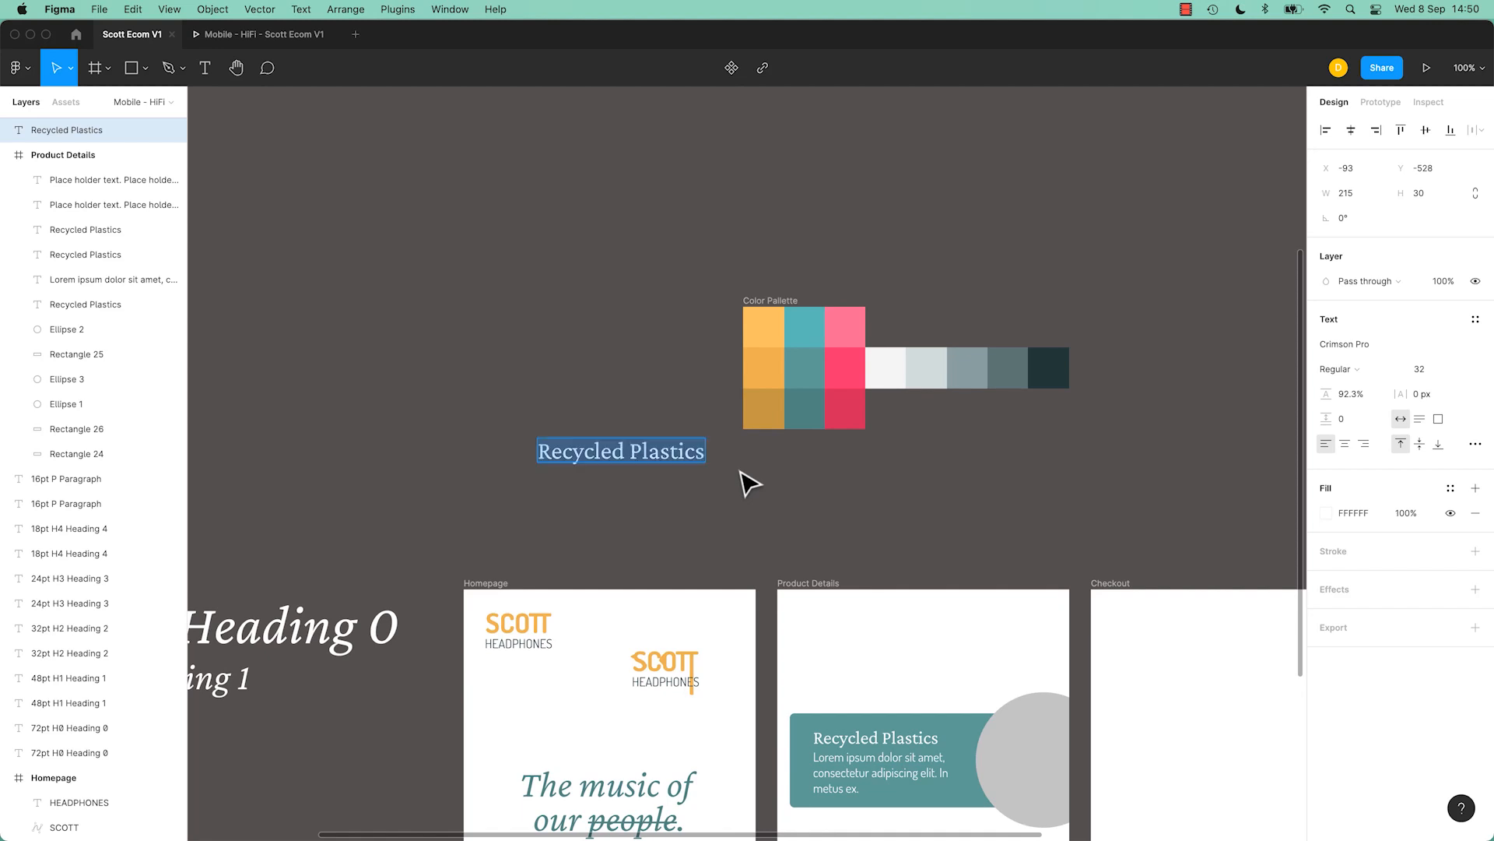